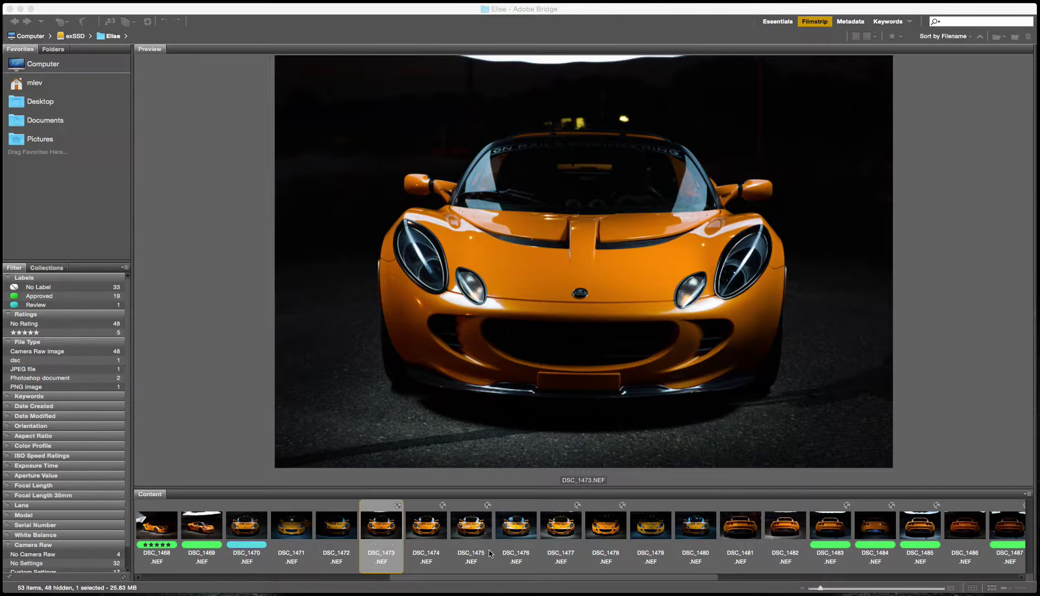
Step: Review the shots in the Elise folder one by one, from DSC_1453.JPG through DSC_1461.NEF
{"action": "left_click", "coordinate": [653, 585]}
{"action": "left_click_drag", "start_coordinate": [546, 578], "coordinate": [229, 575]}
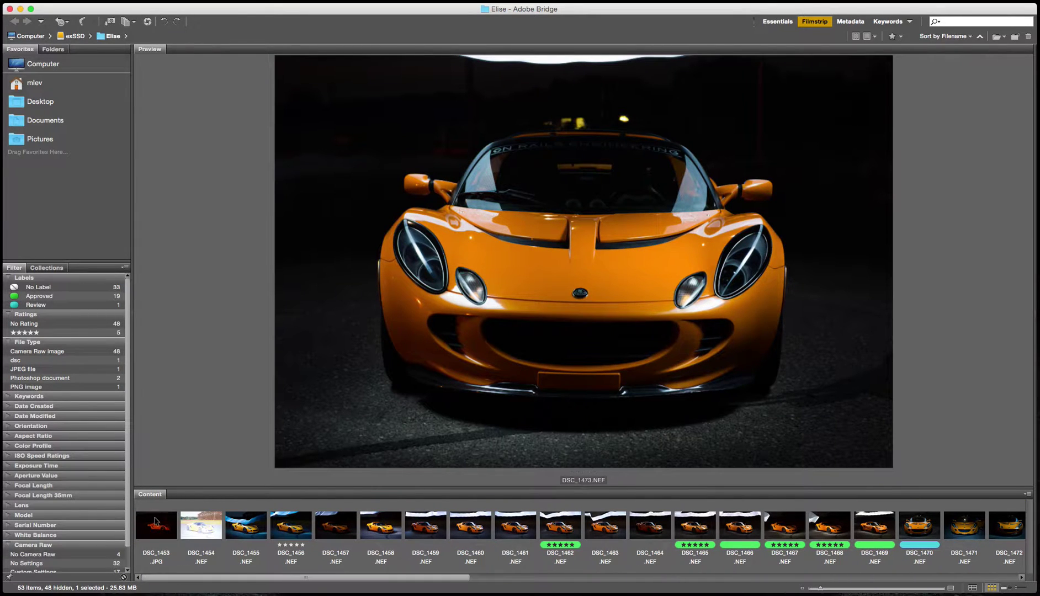
{"action": "left_click", "coordinate": [163, 525]}
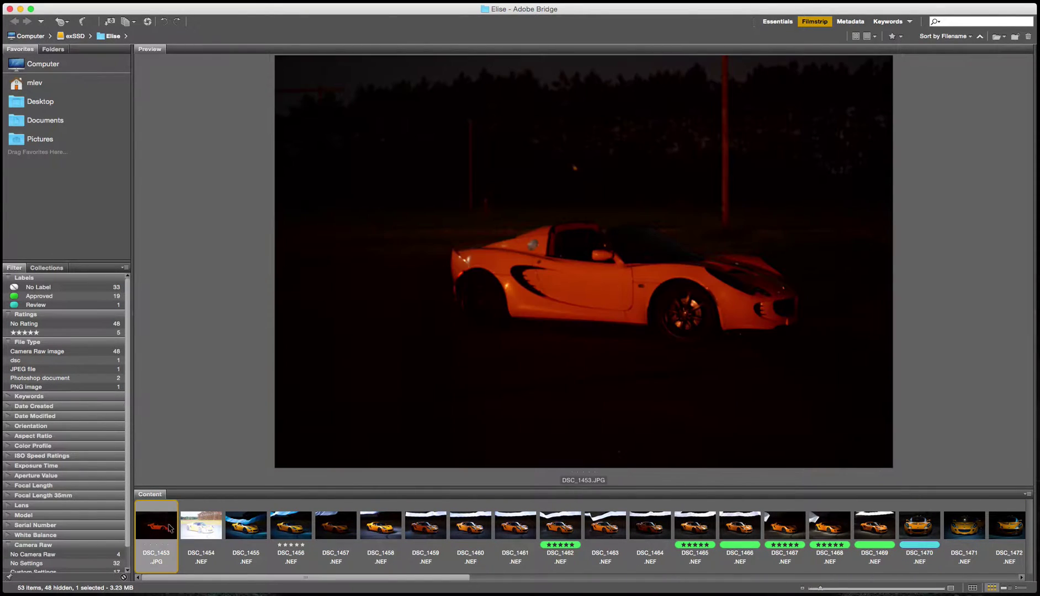
{"action": "left_click", "coordinate": [203, 535]}
{"action": "left_click", "coordinate": [238, 534]}
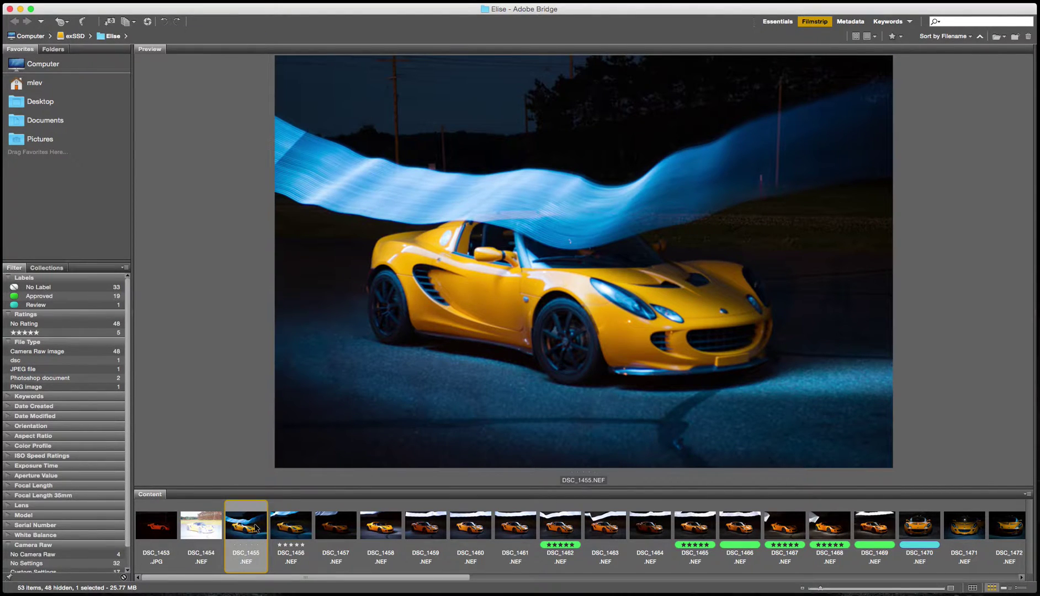
{"action": "key", "text": "Right"}
{"action": "key", "text": "Right"}
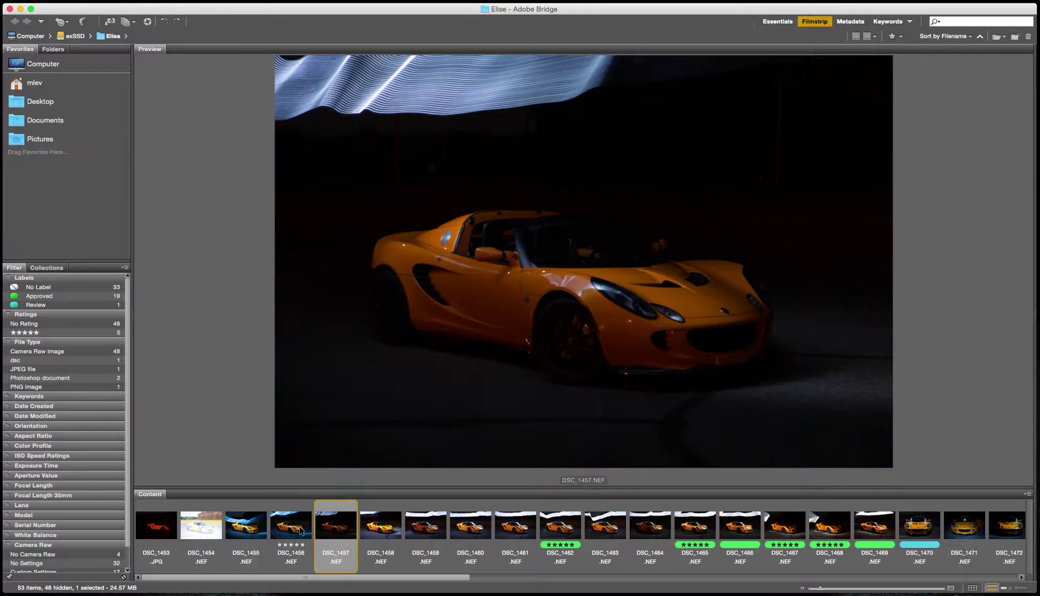
{"action": "key", "text": "Right"}
{"action": "key", "text": "Right"}
{"action": "key", "text": "Right"}
{"action": "key", "text": "Right"}
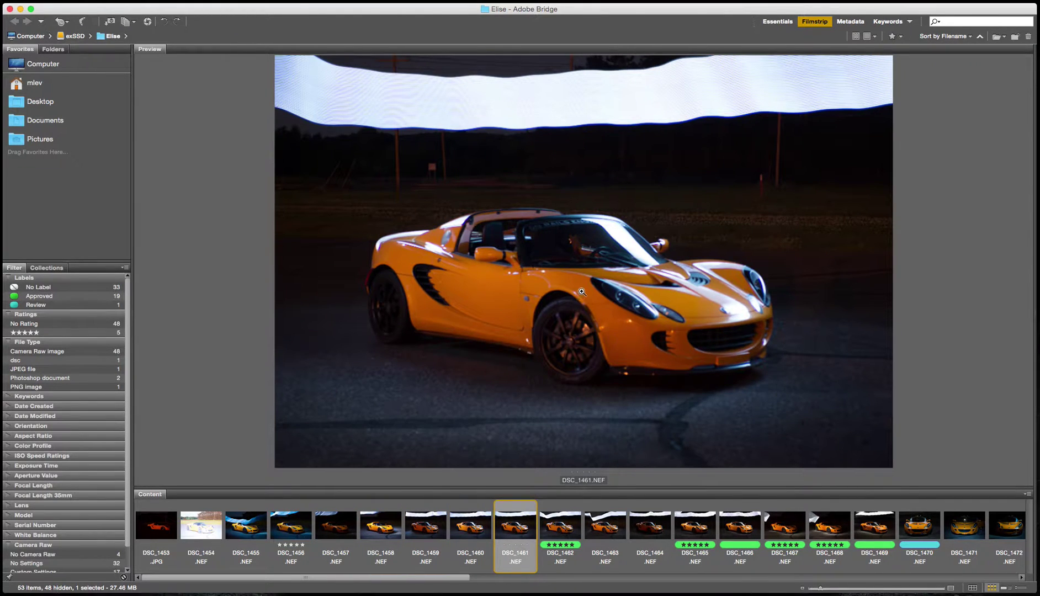
Step: Inspect the hood and headlight reflections of DSC_1461.NEF at 100% with the loupe
{"action": "left_click", "coordinate": [650, 270]}
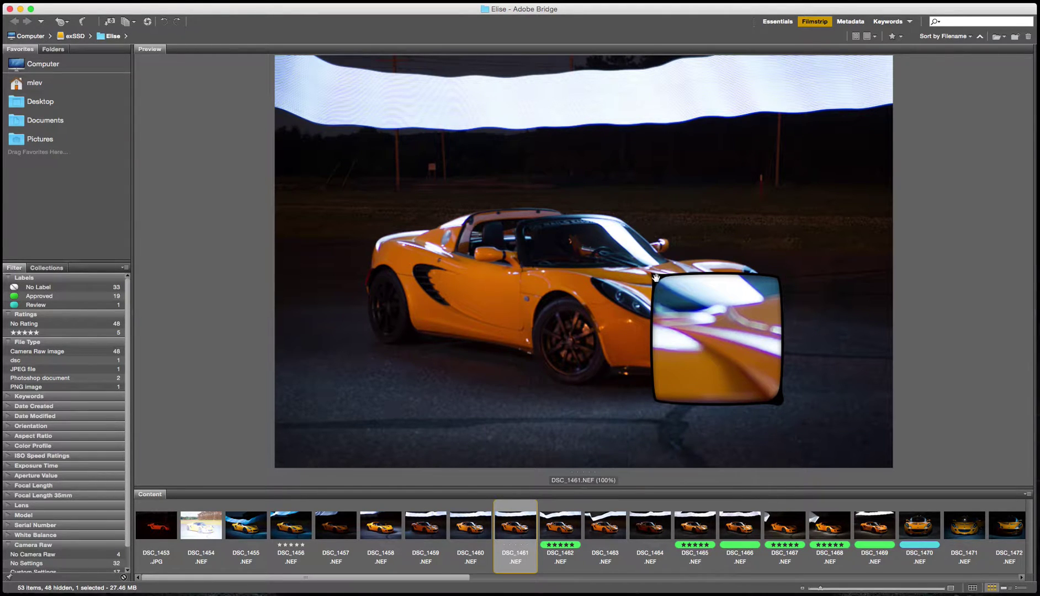
{"action": "left_click_drag", "start_coordinate": [649, 278], "coordinate": [608, 289]}
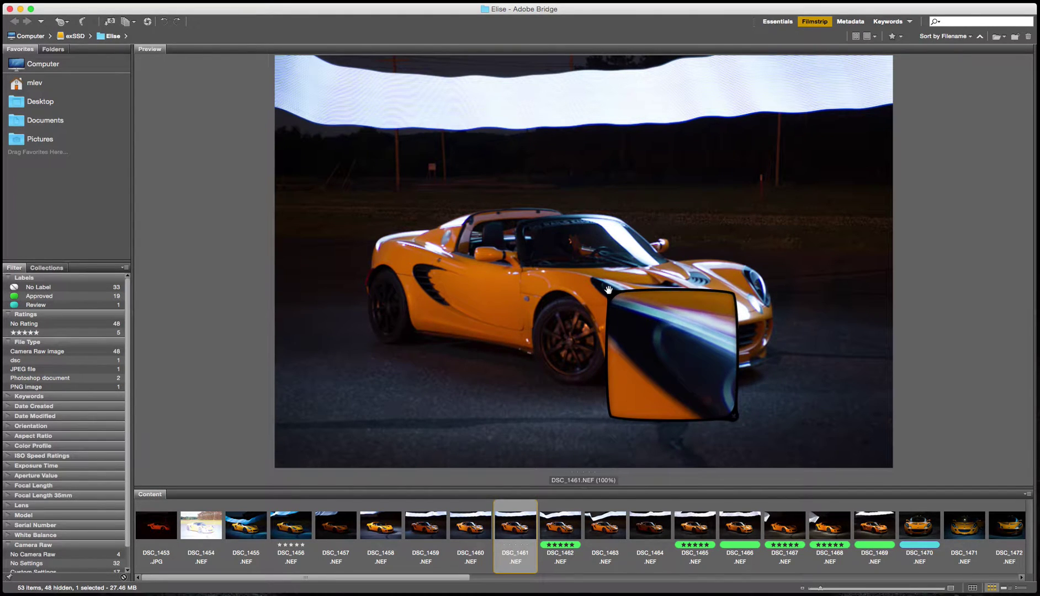
{"action": "left_click", "coordinate": [608, 290]}
Step: Preview DSC_1462.NEF and the front-view shot DSC_1473.NEF
{"action": "left_click", "coordinate": [575, 533]}
{"action": "scroll", "coordinate": [601, 531], "scroll_direction": "right", "scroll_amount": 8}
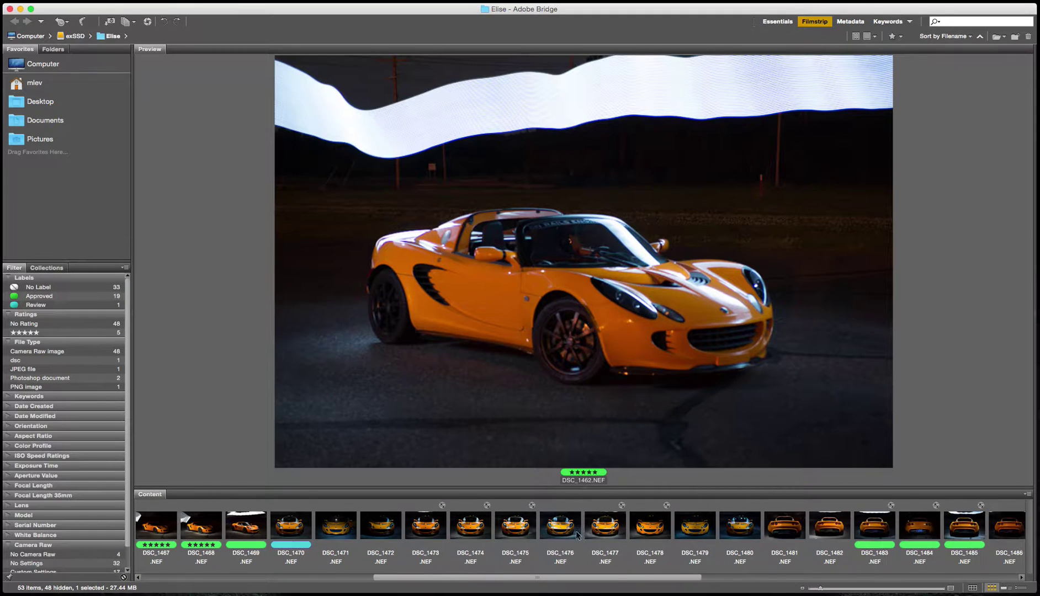
{"action": "left_click", "coordinate": [431, 532]}
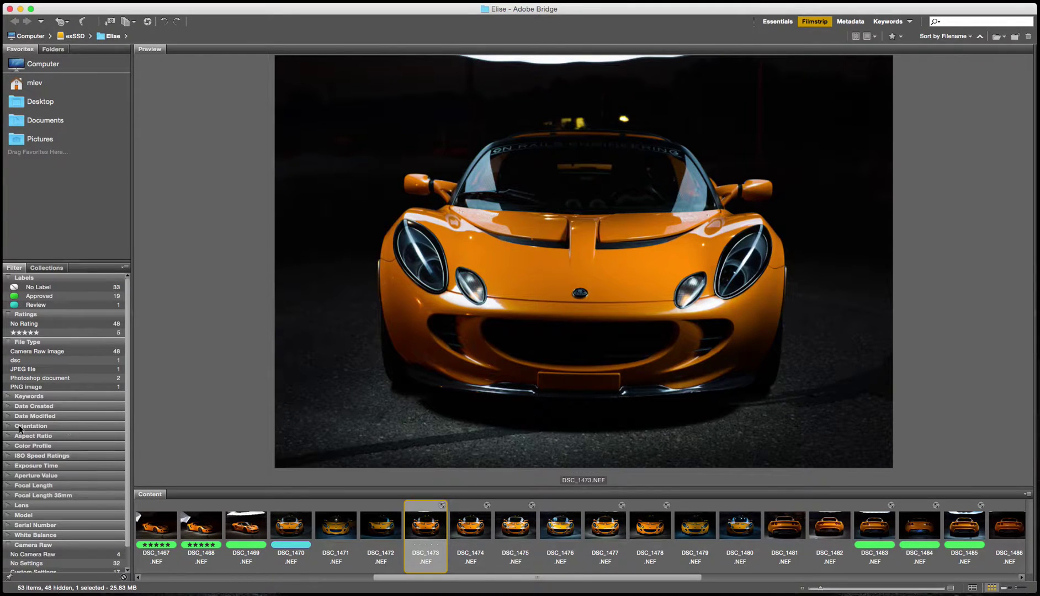
Step: Switch to Safari and look through the product photos of the Westcott 5500 Ice Light on Amazon
{"action": "key", "text": "super+Tab"}
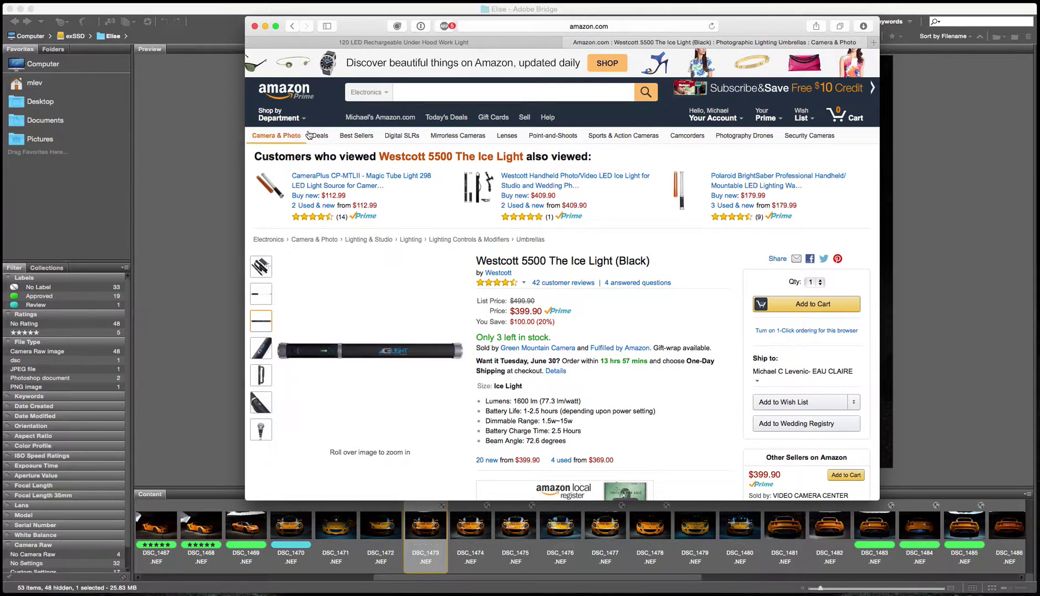
{"action": "mouse_move", "coordinate": [331, 351]}
{"action": "mouse_move", "coordinate": [262, 295]}
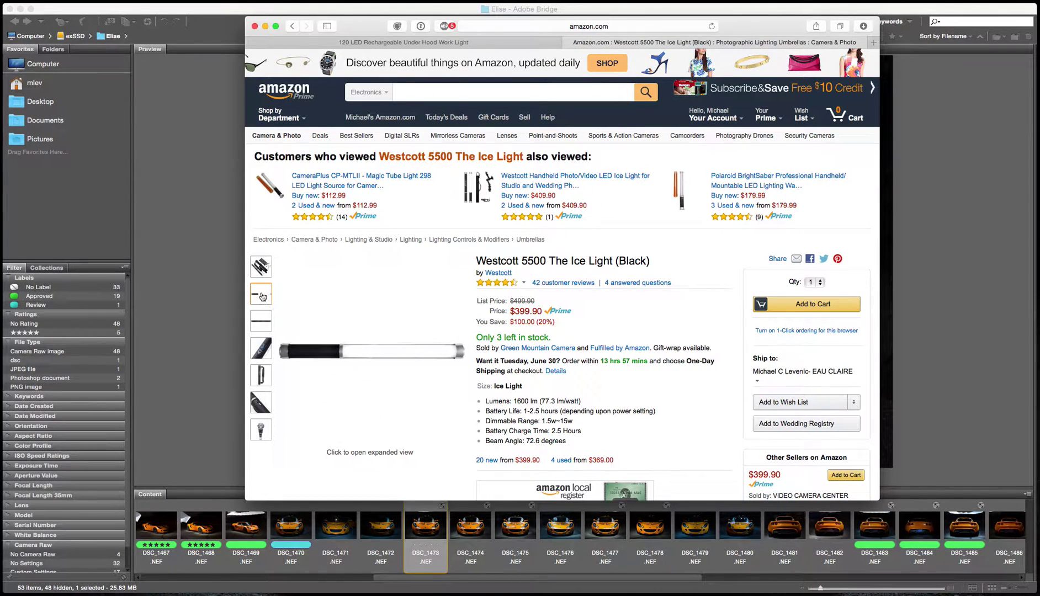
{"action": "mouse_move", "coordinate": [258, 442]}
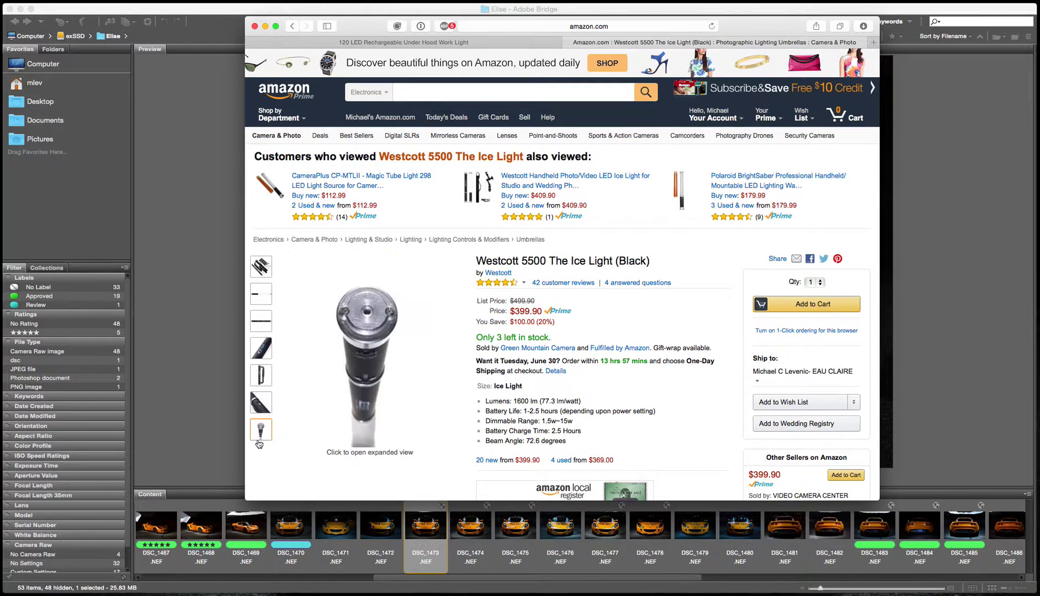
{"action": "mouse_move", "coordinate": [264, 268]}
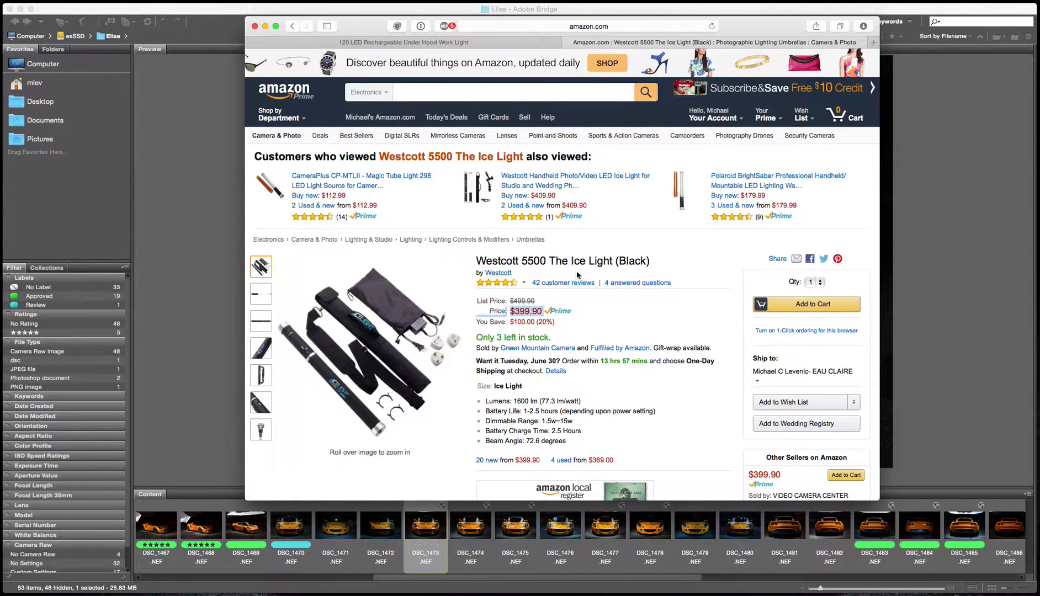
Step: Check the sale price of the Harbor Freight 120 LED work light, highlighting it, and return to Adobe Bridge
{"action": "left_click", "coordinate": [499, 42]}
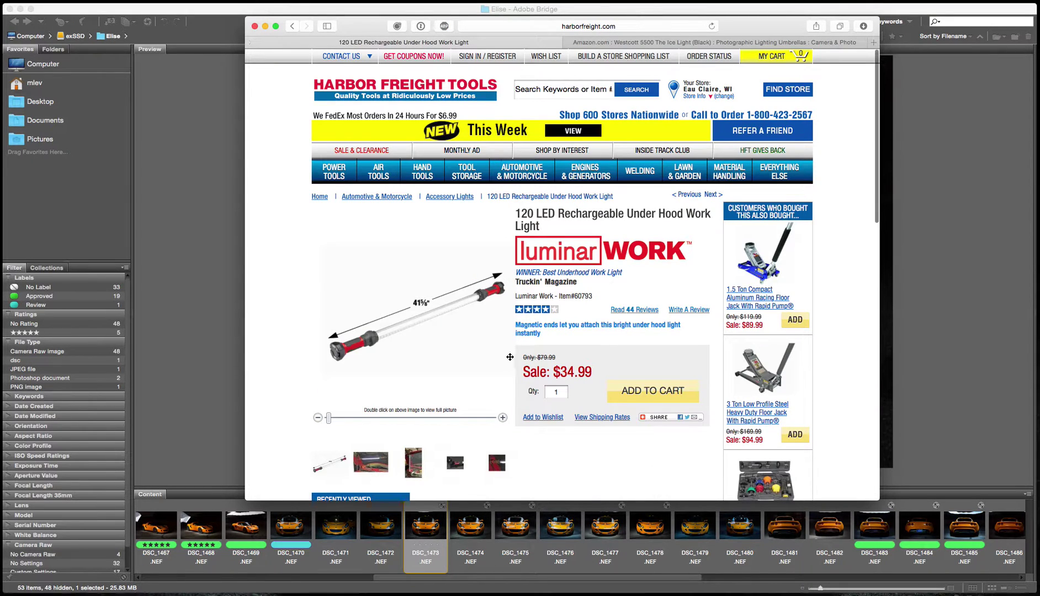
{"action": "left_click_drag", "start_coordinate": [597, 382], "coordinate": [524, 371]}
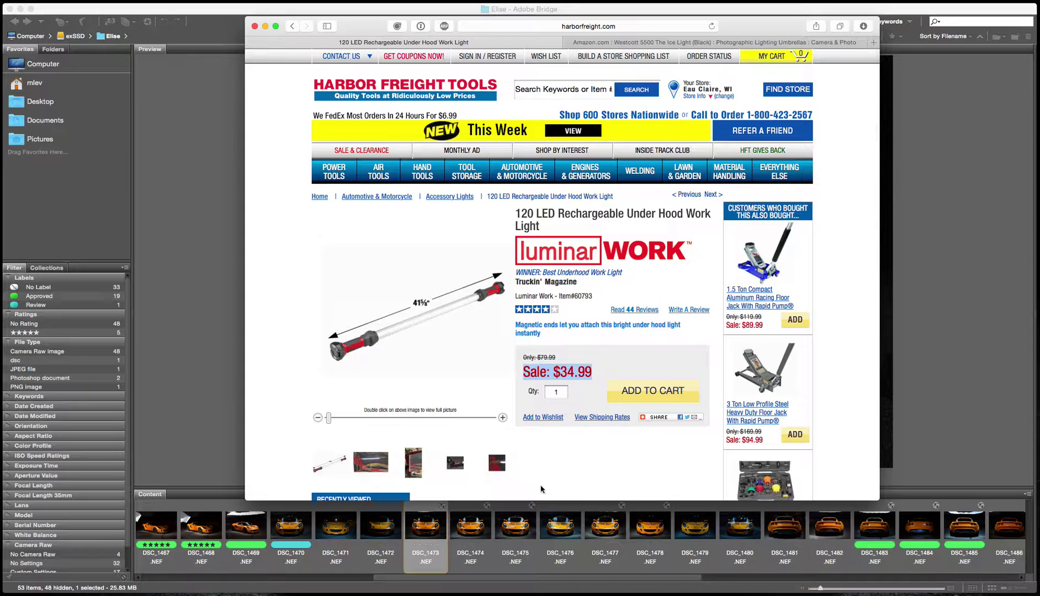
{"action": "left_click", "coordinate": [556, 538]}
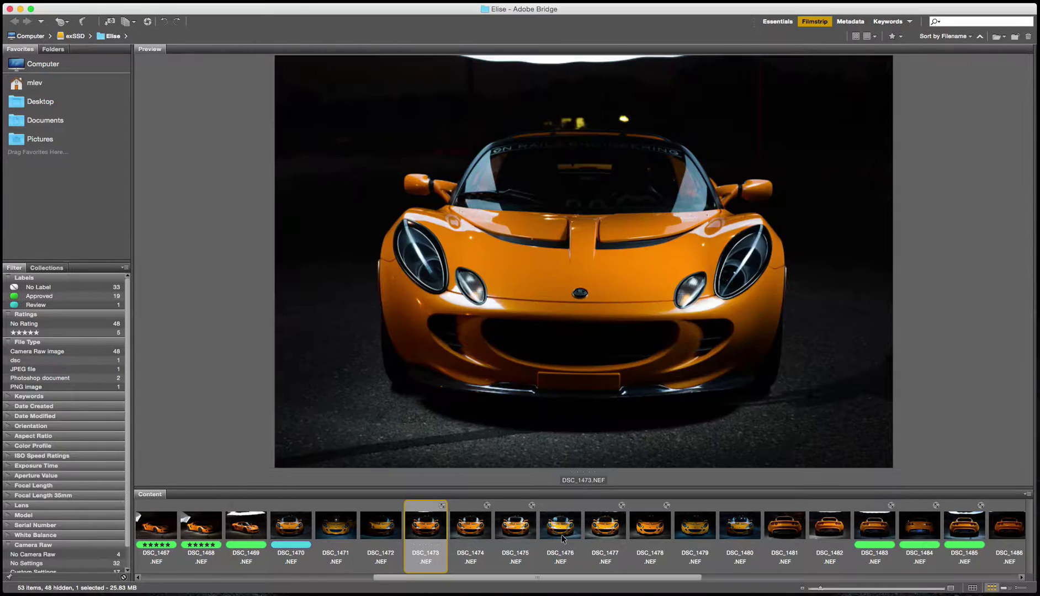
Step: Inspect the light reflection on the windshield of DSC_1476.NEF at 100% with the loupe
{"action": "left_click", "coordinate": [562, 528]}
{"action": "left_click", "coordinate": [527, 166]}
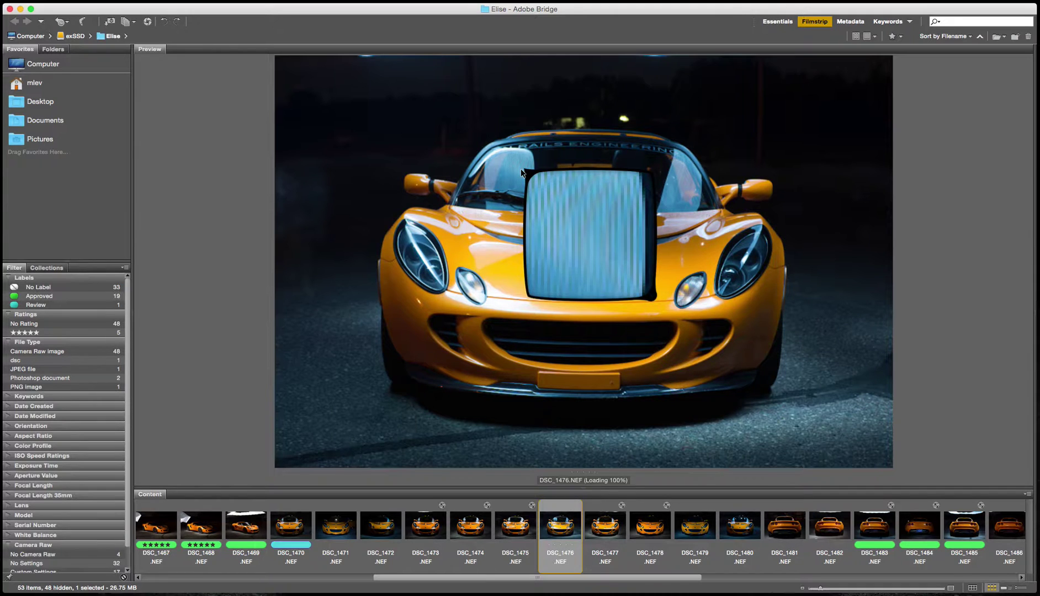
{"action": "mouse_move", "coordinate": [521, 173]}
{"action": "left_mouse_down"}
{"action": "mouse_move", "coordinate": [506, 173]}
{"action": "mouse_move", "coordinate": [518, 171]}
{"action": "left_mouse_up"}
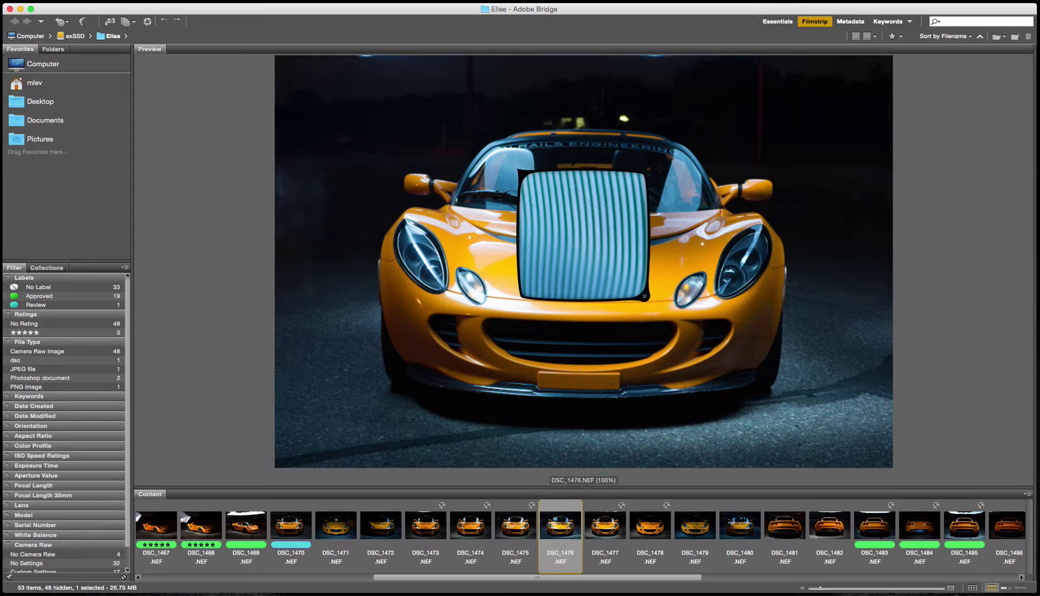
Step: Switch to Safari, enlarge the LED work light's product photo, and close the browser window
{"action": "key", "text": "super+Tab"}
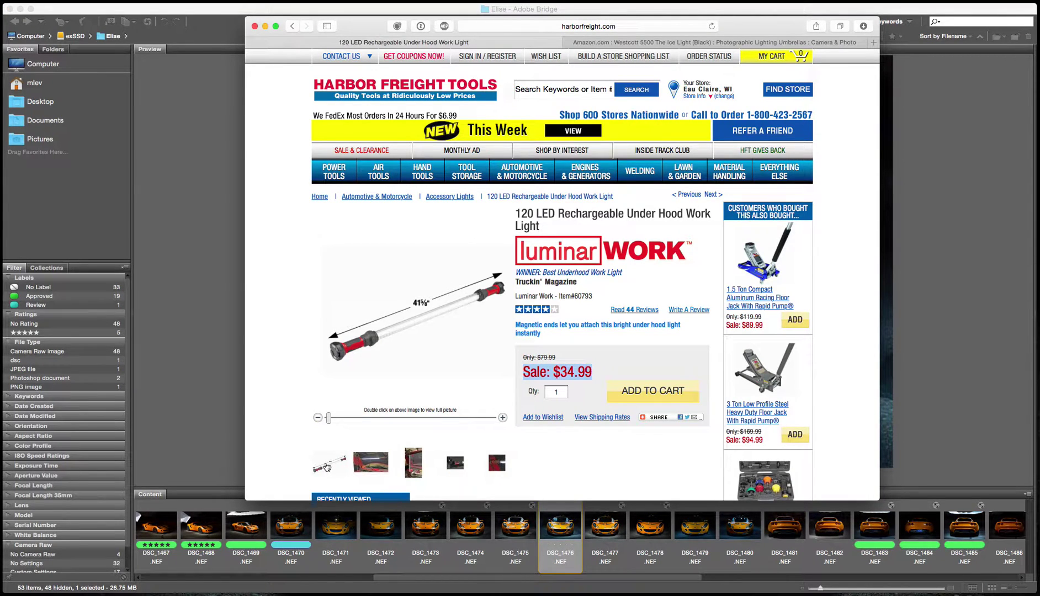
{"action": "double_click", "coordinate": [426, 321]}
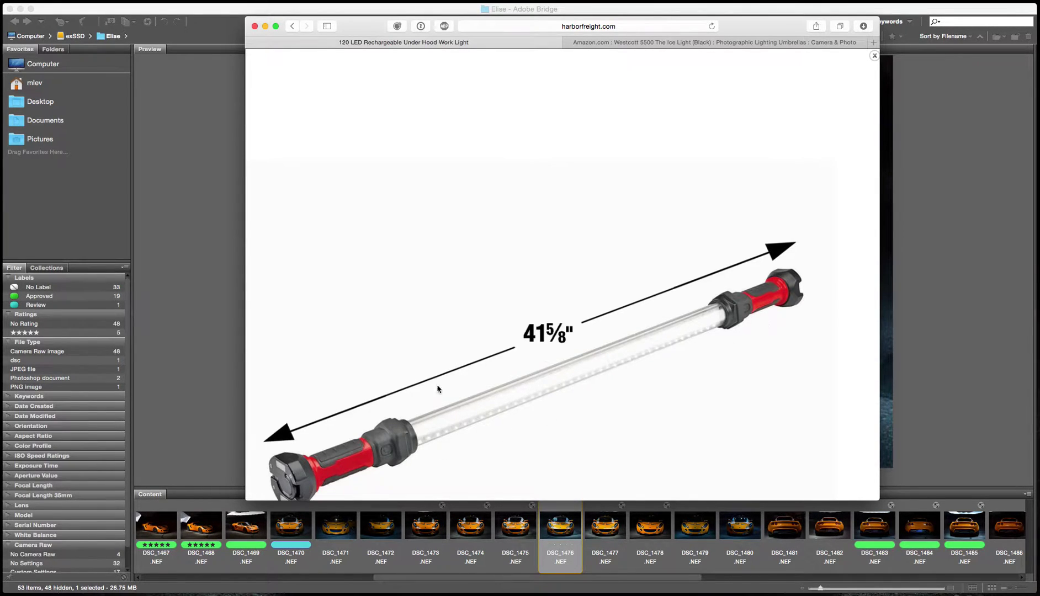
{"action": "left_click", "coordinate": [255, 27]}
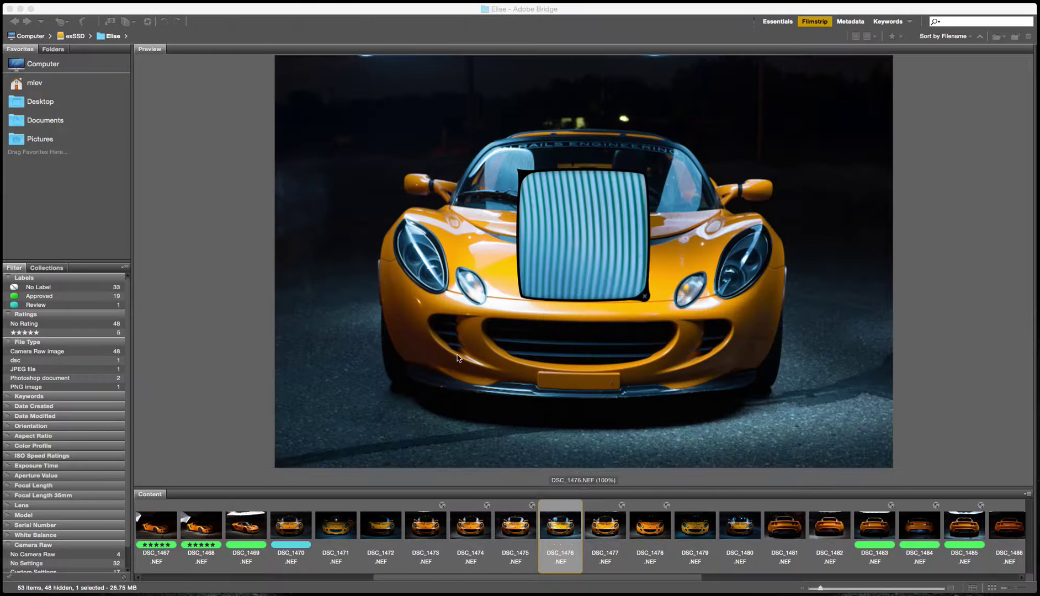
Step: Dismiss the loupe on DSC_1476.NEF and preview DSC_1480.NEF and DSC_1479.NEF
{"action": "left_click", "coordinate": [516, 174]}
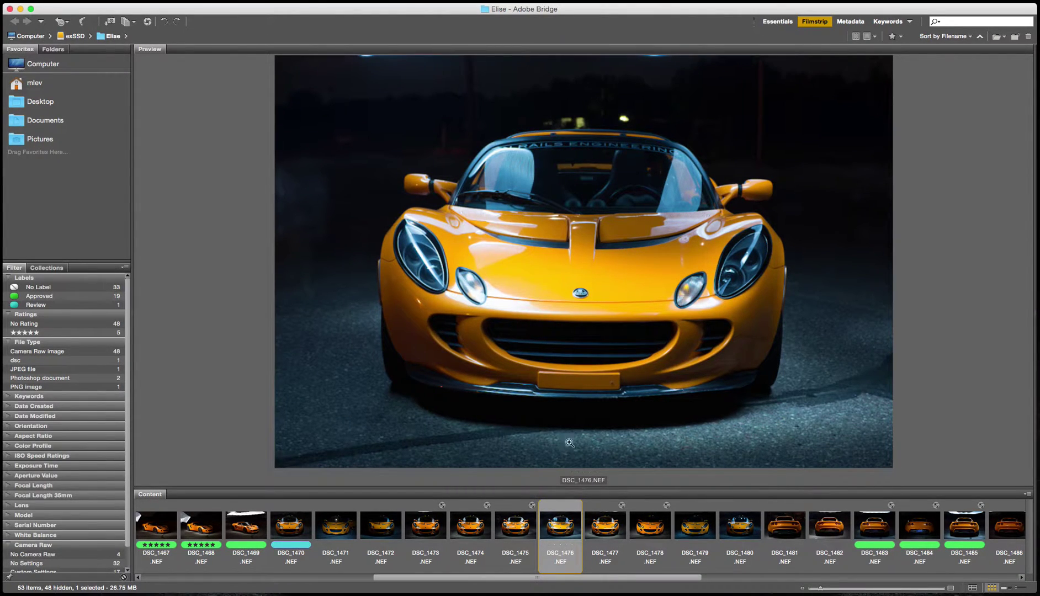
{"action": "left_click", "coordinate": [739, 533]}
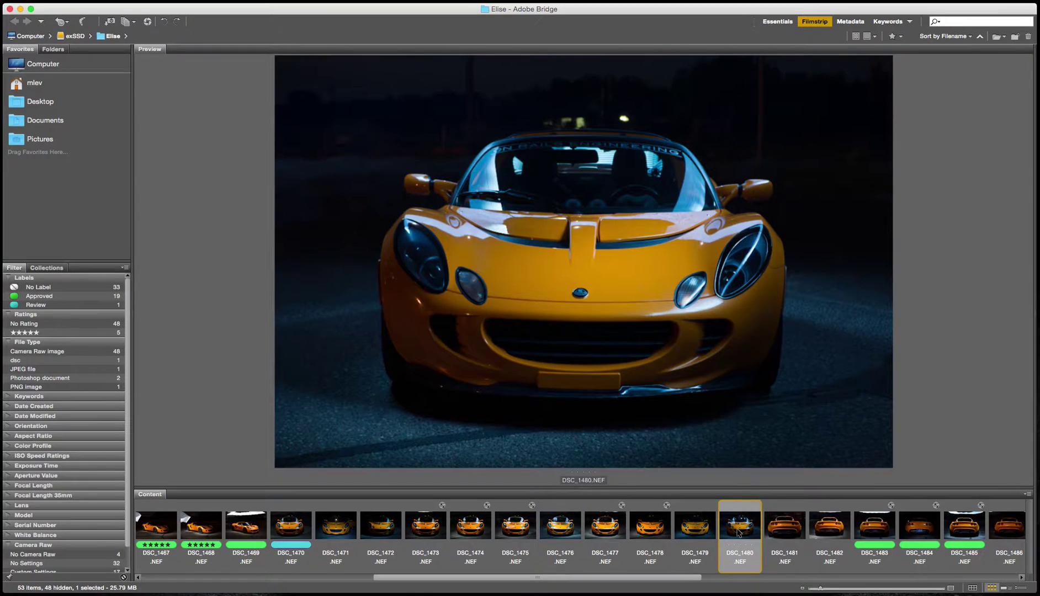
{"action": "left_click", "coordinate": [707, 533]}
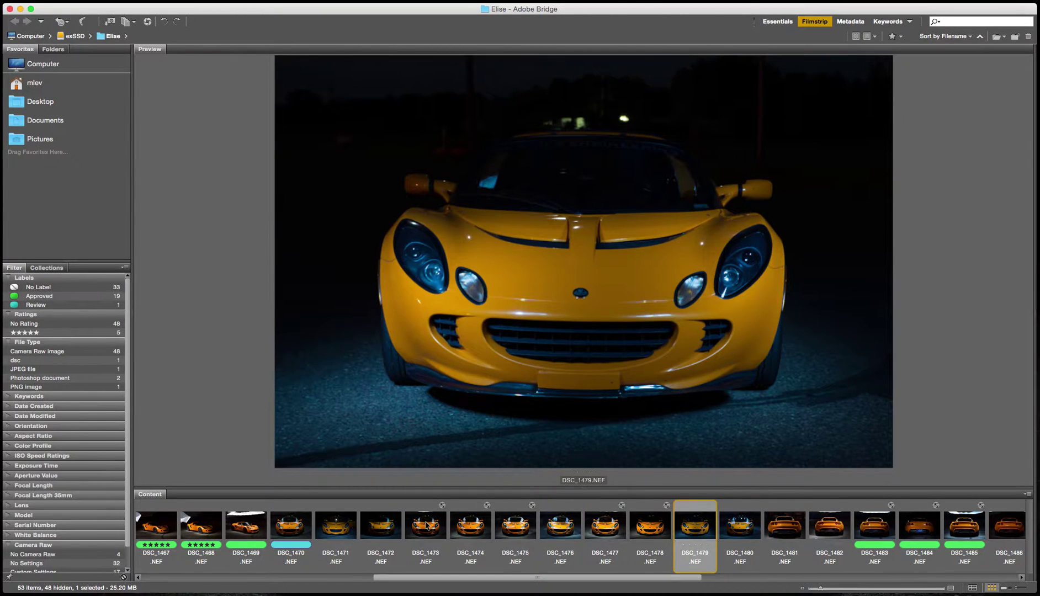
Step: Give the front-view shot DSC_1473.NEF the Approved label
{"action": "left_click", "coordinate": [415, 537]}
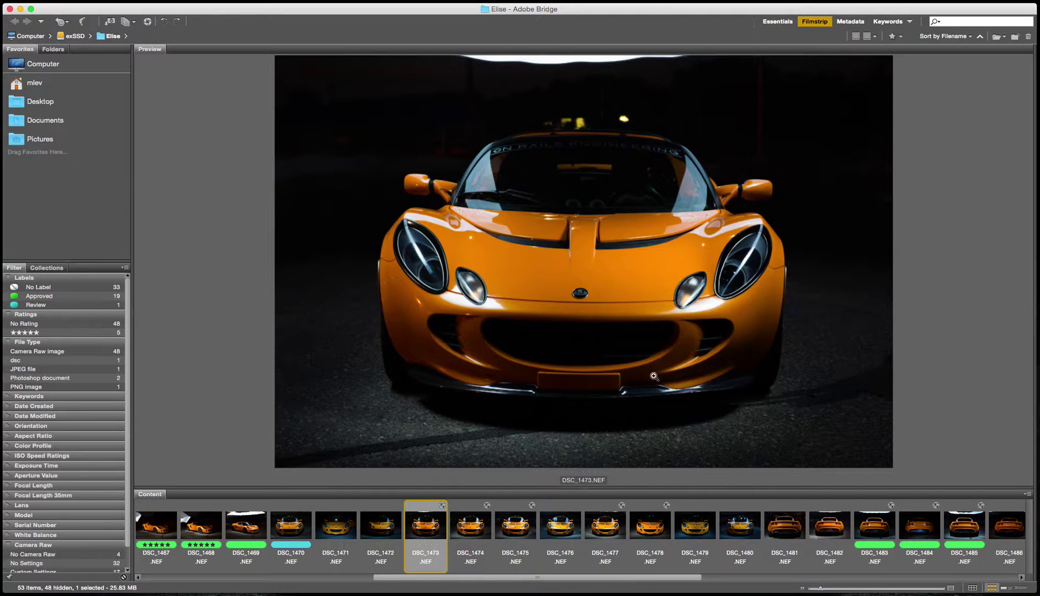
{"action": "key", "text": "super+8"}
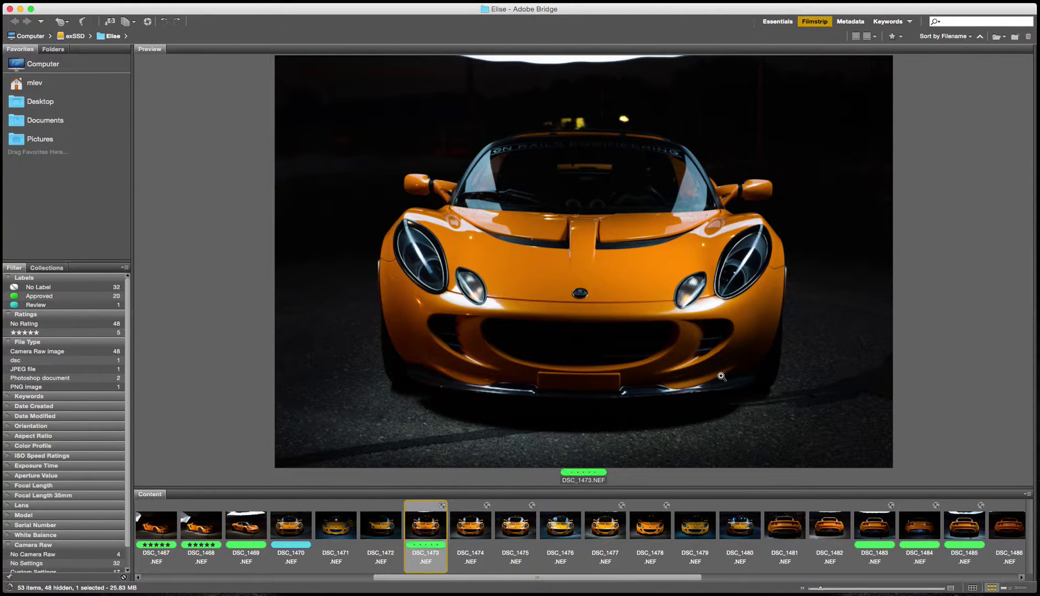
Step: Compare DSC_1473.NEF with DSC_1474.NEF by switching back and forth between them
{"action": "key", "text": "Right"}
{"action": "key", "text": "Left"}
{"action": "key", "text": "Right"}
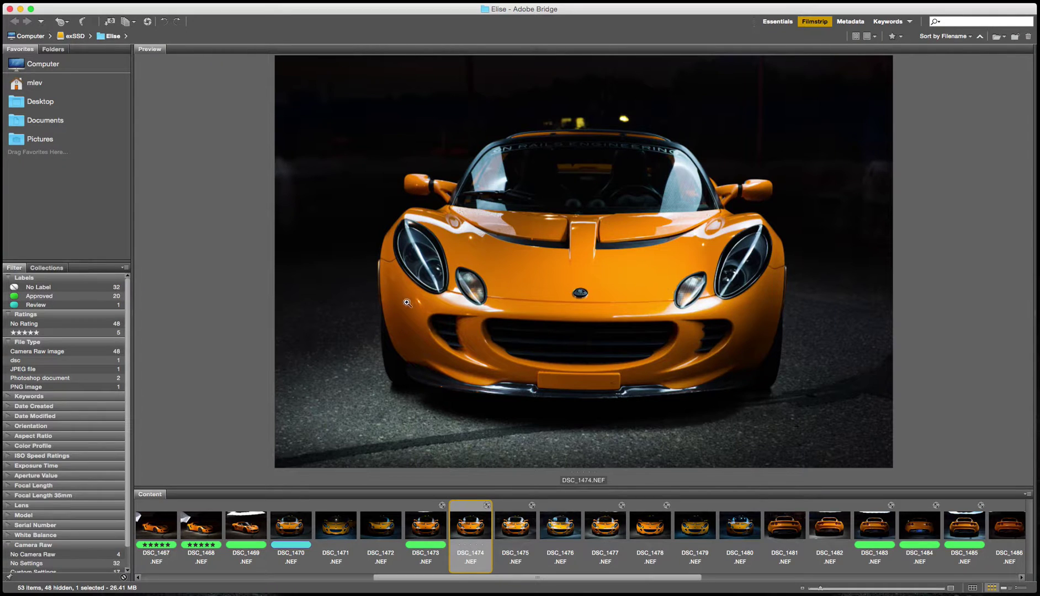
{"action": "key", "text": "Left"}
{"action": "key", "text": "Right"}
{"action": "key", "text": "Left"}
{"action": "key", "text": "Right"}
{"action": "key", "text": "Left"}
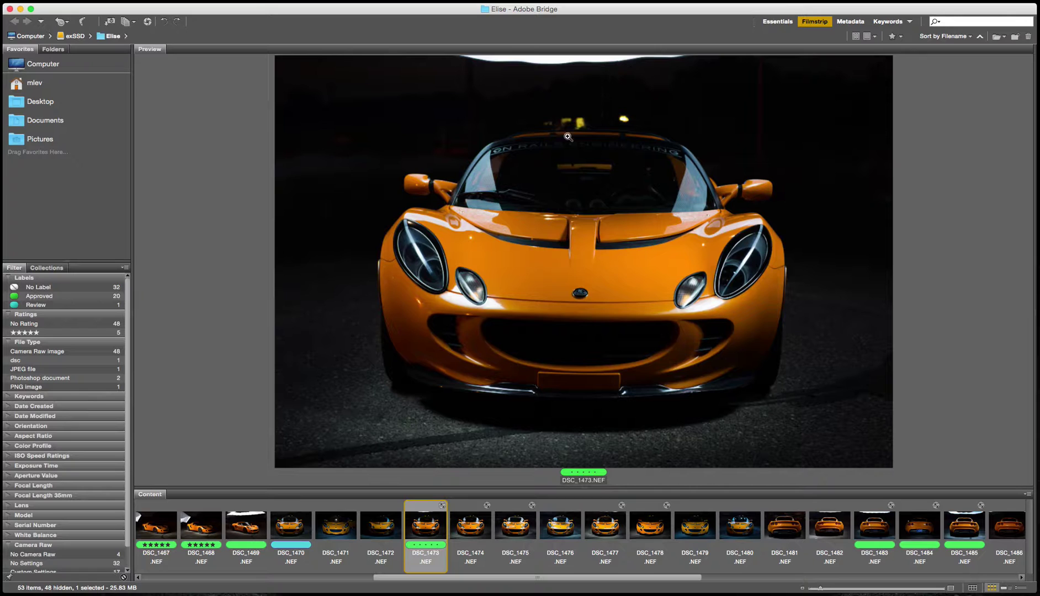
Step: Review the earlier shots backwards from DSC_1473.NEF to DSC_1468.NEF
{"action": "key", "text": "Left"}
{"action": "key", "text": "Left"}
{"action": "key", "text": "Left"}
{"action": "key", "text": "Left"}
{"action": "key", "text": "Left"}
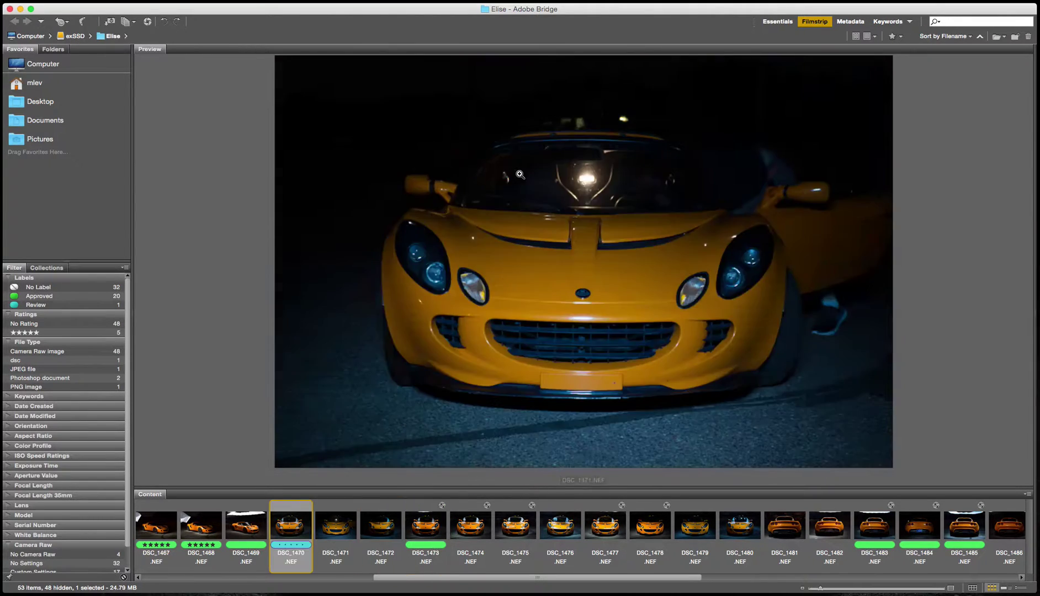
{"action": "key", "text": "Left"}
{"action": "key", "text": "Left"}
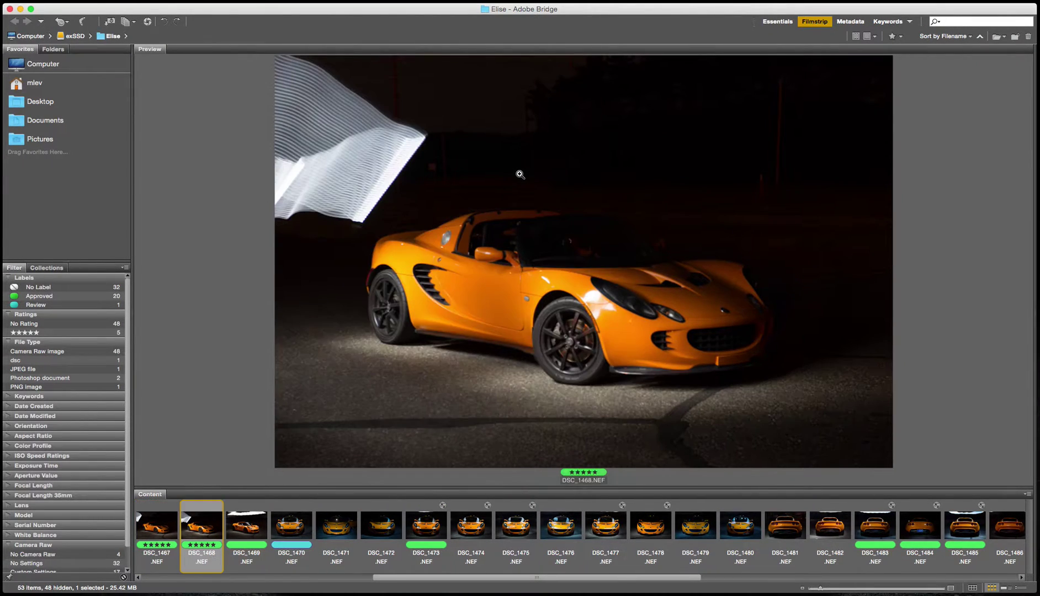
Step: Review the front-view sequence forward from DSC_1469.NEF to DSC_1475.NEF
{"action": "key", "text": "Right"}
{"action": "key", "text": "Right"}
{"action": "key", "text": "Right"}
{"action": "key", "text": "Left"}
{"action": "key", "text": "Right"}
{"action": "key", "text": "Right"}
{"action": "key", "text": "Right"}
{"action": "key", "text": "Right"}
{"action": "key", "text": "Right"}
{"action": "key", "text": "Right"}
{"action": "key", "text": "Right"}
{"action": "key", "text": "Right"}
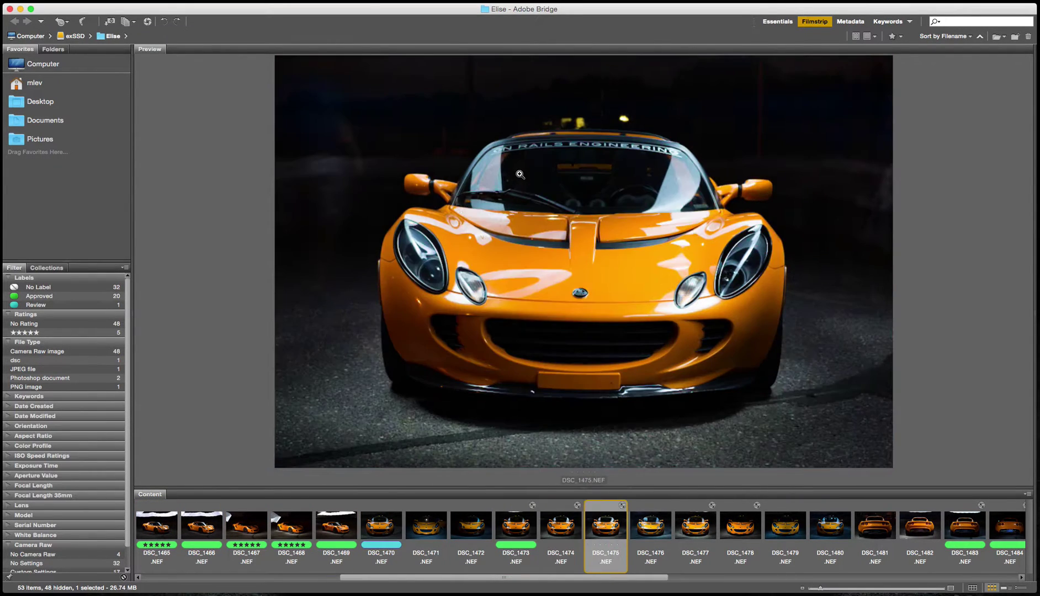
Step: Go back to DSC_1474.NEF and give it the Approved label
{"action": "key", "text": "Left"}
{"action": "key", "text": "Left"}
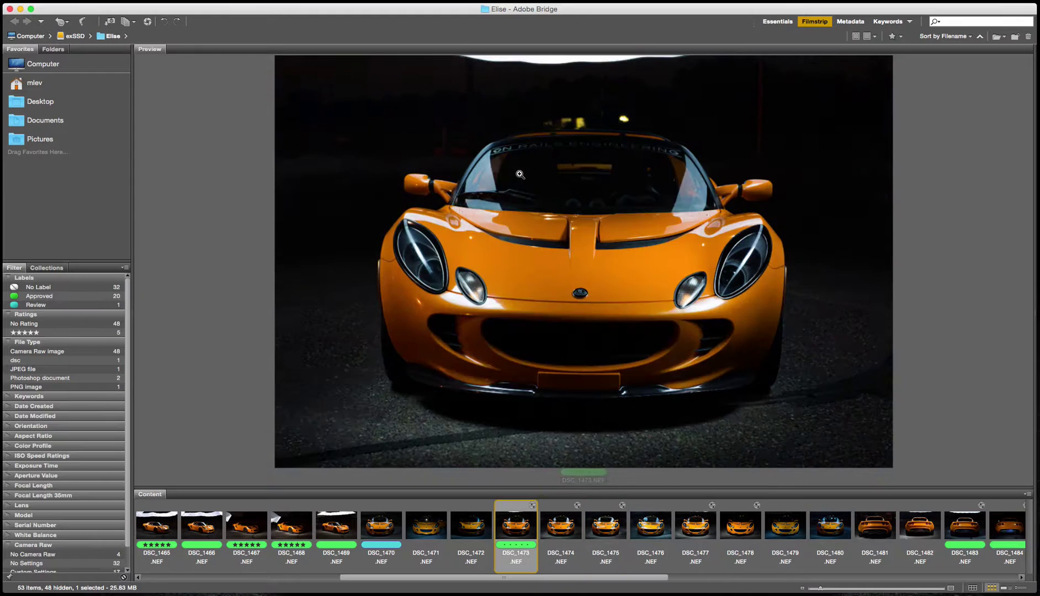
{"action": "key", "text": "super+8"}
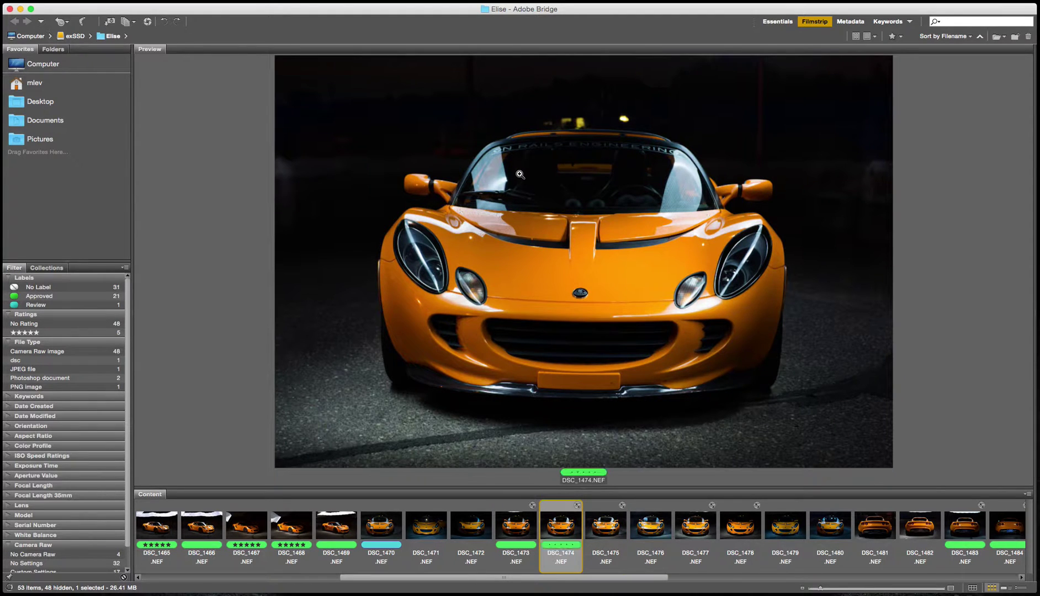
Step: Examine the lighting in the next front-view shots, DSC_1475.NEF and DSC_1476.NEF
{"action": "key", "text": "Right"}
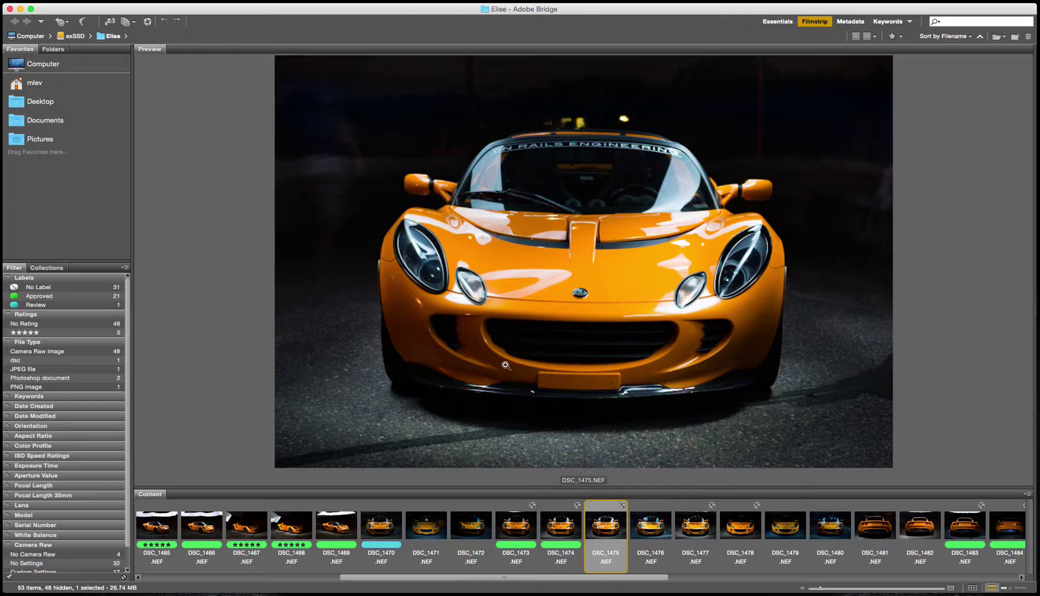
{"action": "key", "text": "Right"}
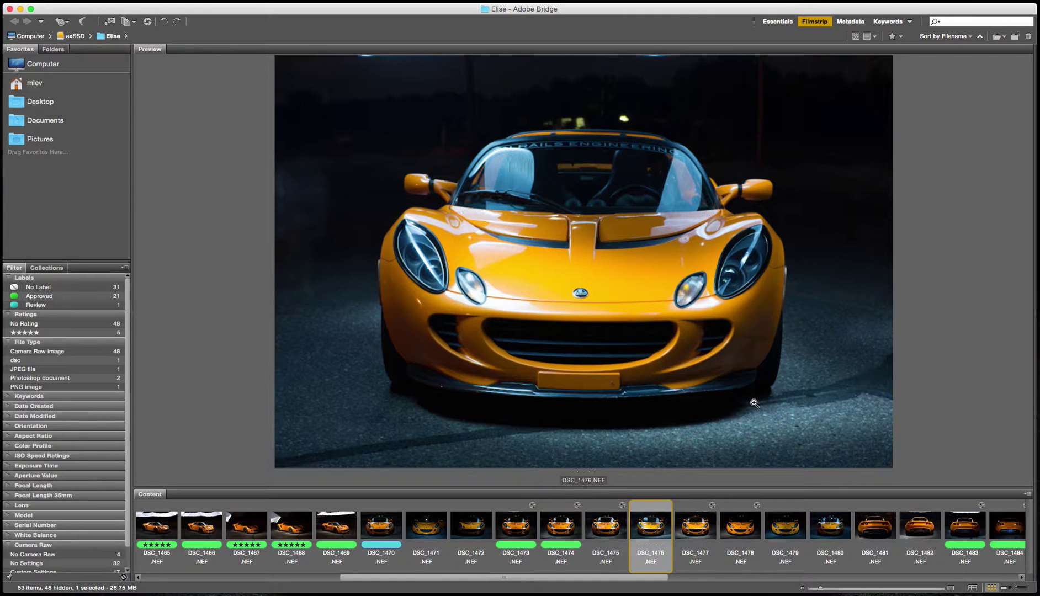
Step: Label DSC_1476.NEF as Approved and compare the next front-view shots, DSC_1477.NEF and DSC_1478.NEF
{"action": "key", "text": "super+8"}
{"action": "key", "text": "Right"}
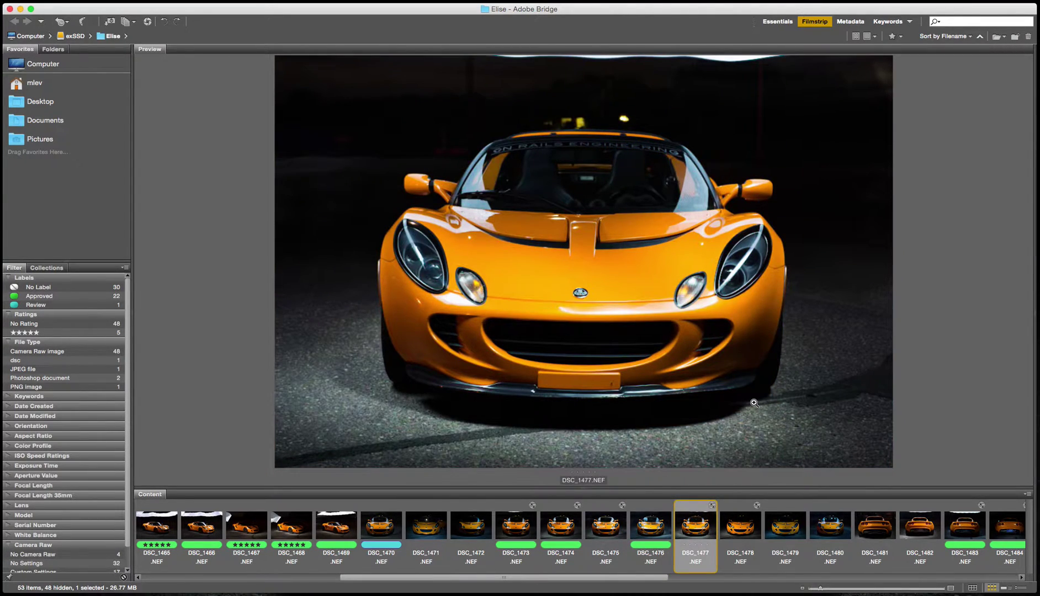
{"action": "key", "text": "Right"}
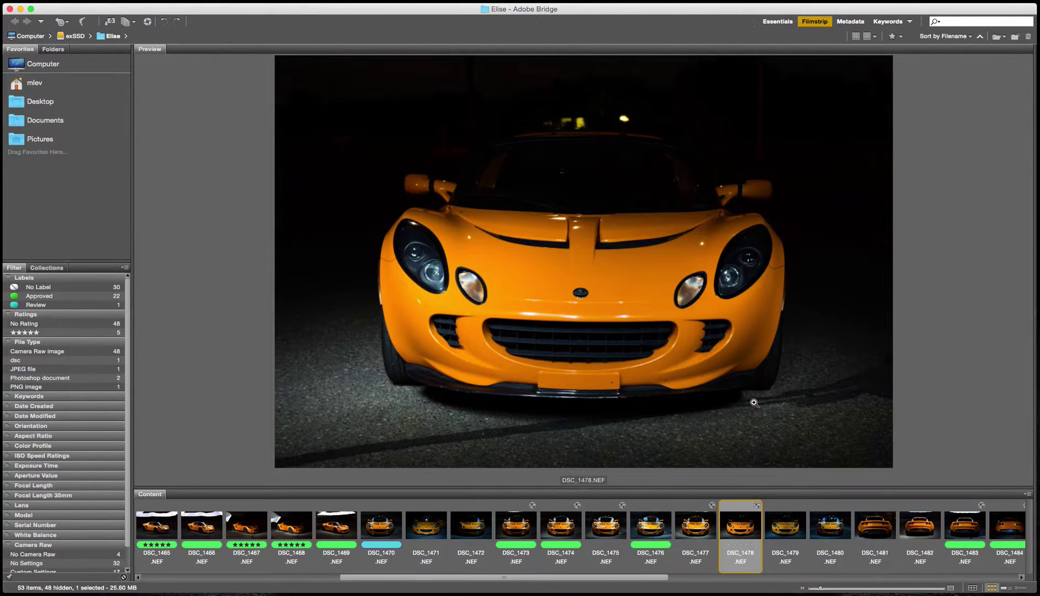
{"action": "key", "text": "Left"}
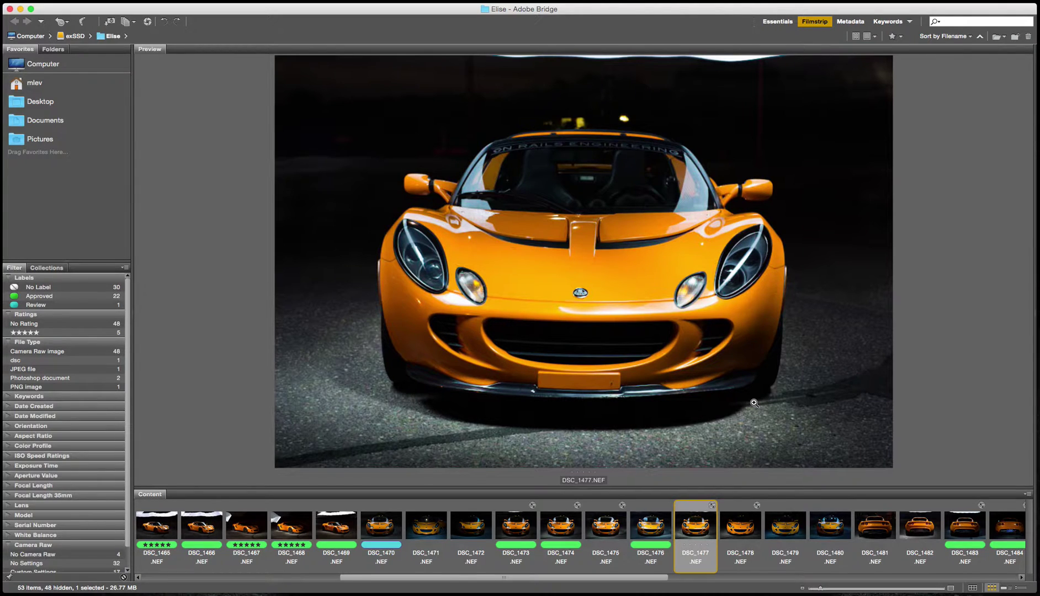
{"action": "key", "text": "Right"}
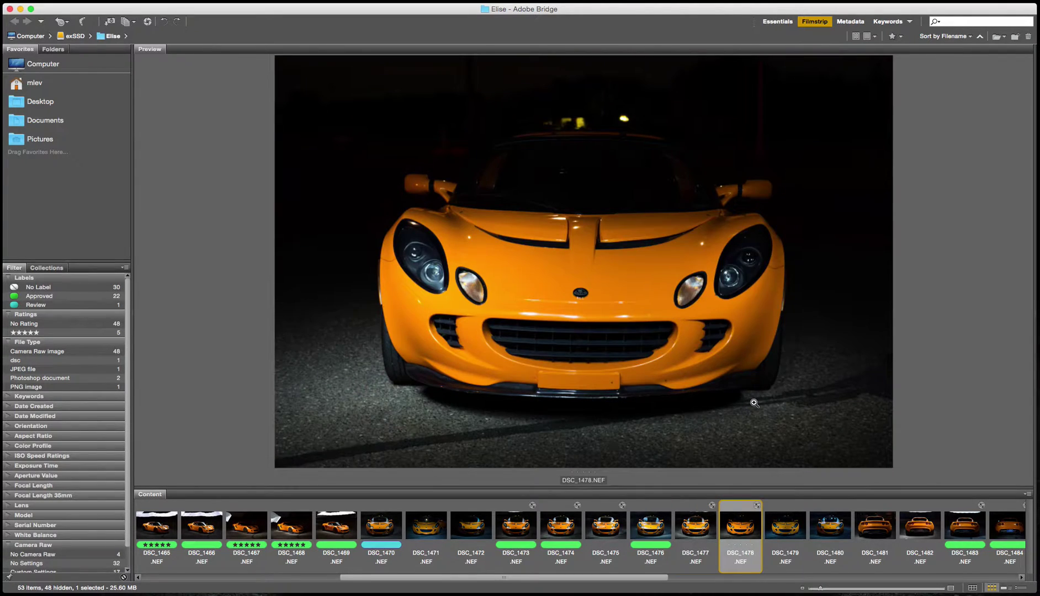
Step: Compare DSC_1478.NEF with DSC_1479.NEF and give DSC_1478.NEF the Approved label
{"action": "key", "text": "Right"}
{"action": "key", "text": "Left"}
{"action": "key", "text": "Right"}
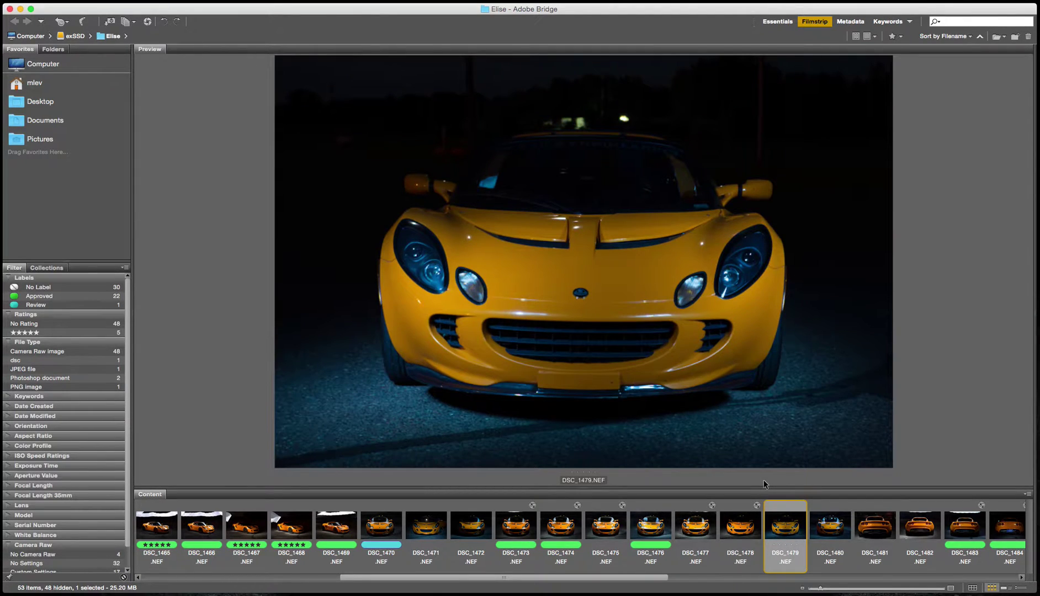
{"action": "key", "text": "Left"}
{"action": "key", "text": "super+8"}
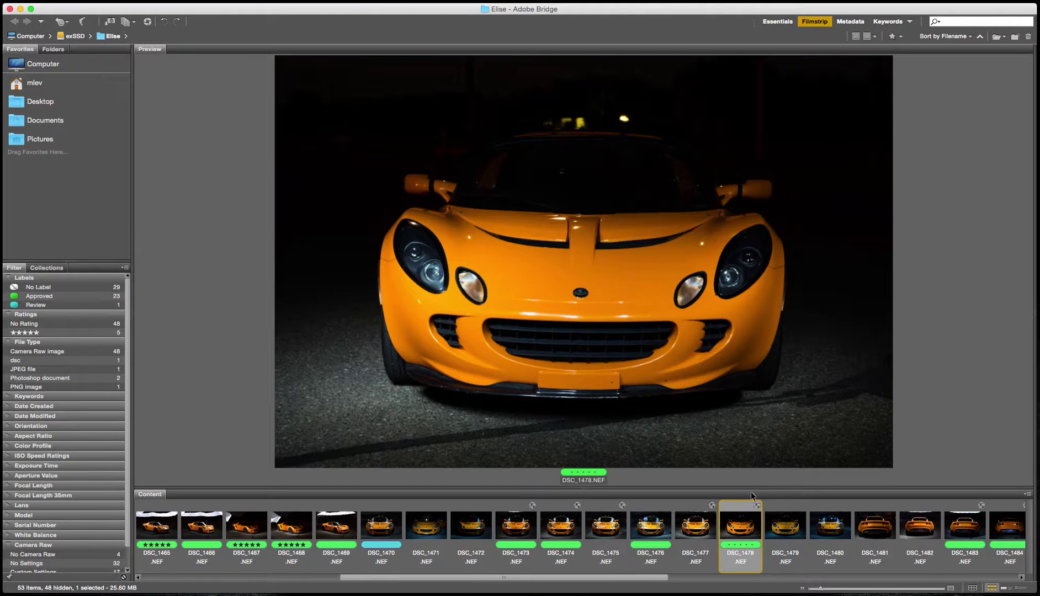
Step: Select the approved front-view shots DSC_1473, DSC_1474, DSC_1476 and DSC_1478 together and open them in Camera Raw
{"action": "left_click", "coordinate": [653, 531], "text": "super"}
{"action": "left_click", "coordinate": [575, 533], "text": "super"}
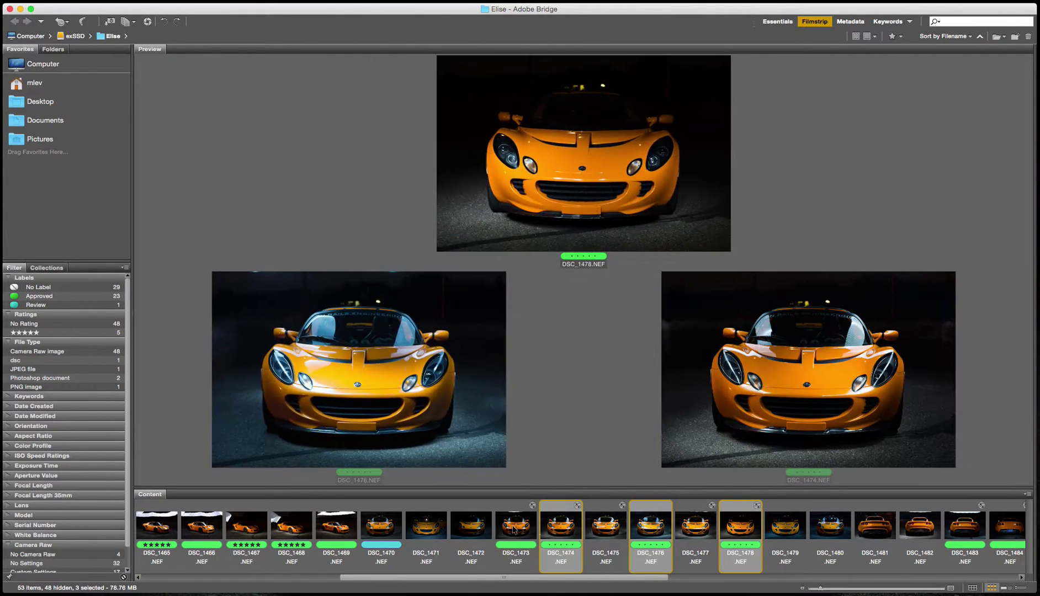
{"action": "left_click", "coordinate": [516, 527], "text": "super"}
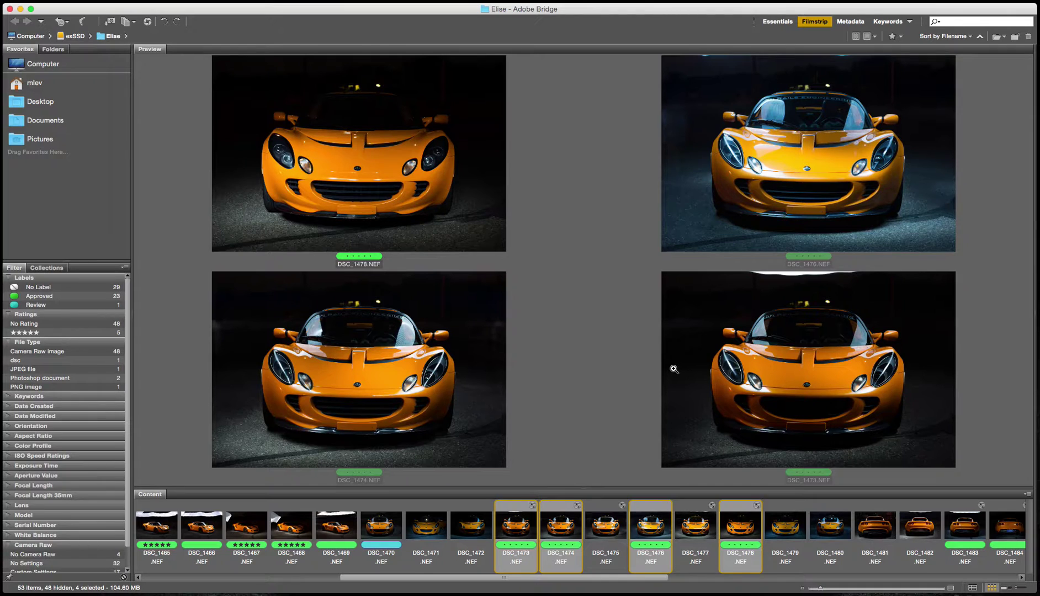
{"action": "key", "text": "super+o"}
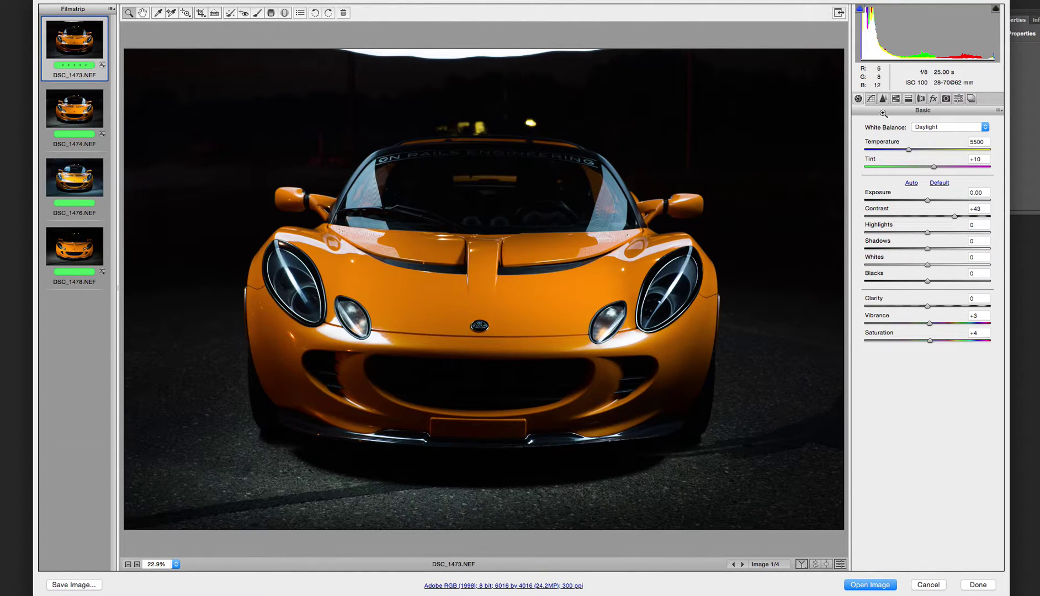
Step: Check the white balance options of DSC_1473.NEF, keeping Daylight, and view the other three raw shots for comparison
{"action": "left_click", "coordinate": [950, 126]}
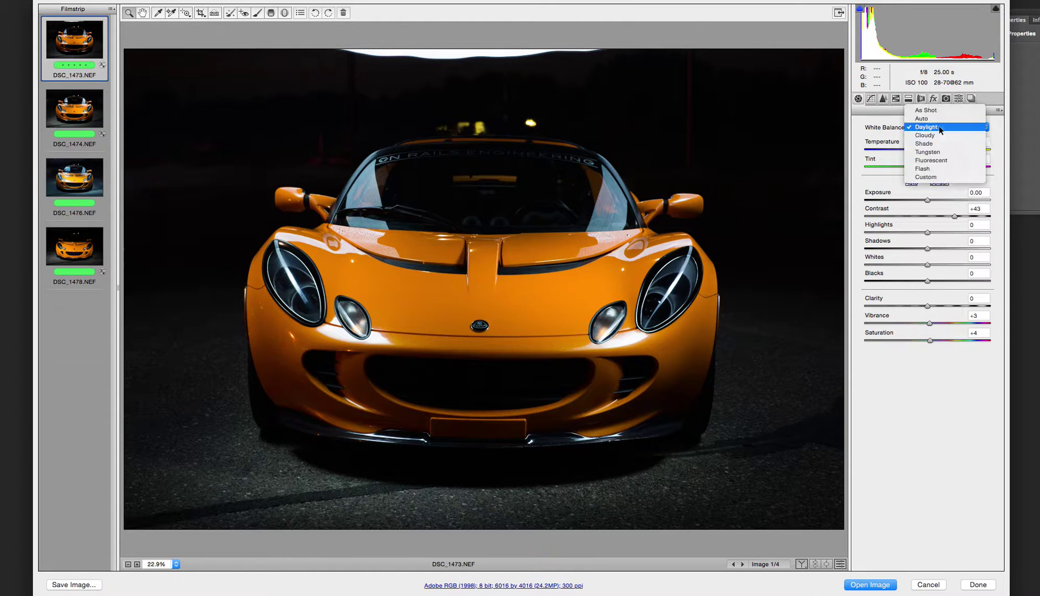
{"action": "left_click", "coordinate": [940, 126]}
{"action": "left_click", "coordinate": [64, 103]}
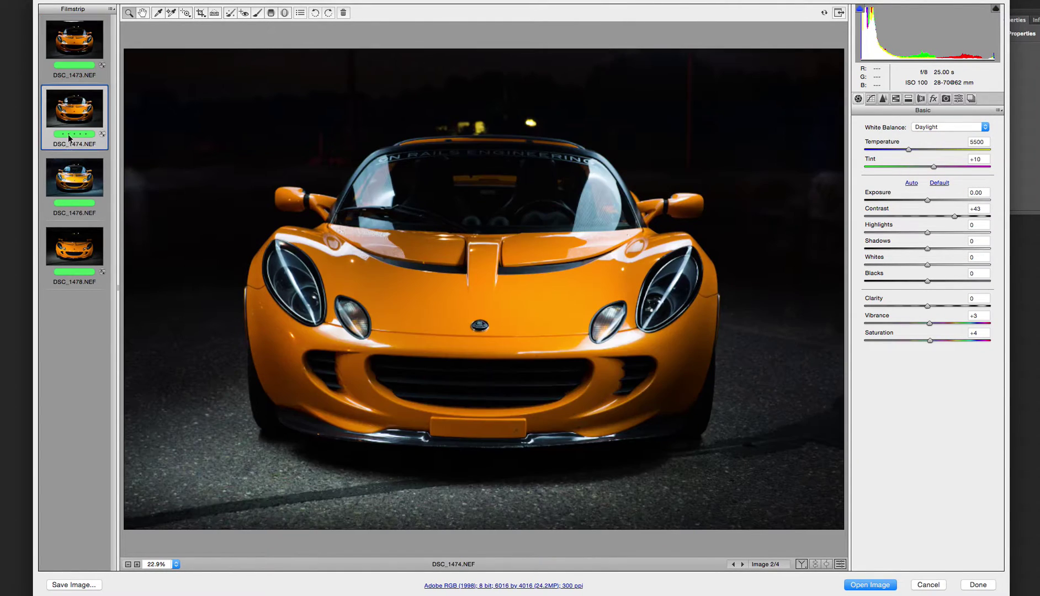
{"action": "left_click", "coordinate": [71, 177]}
{"action": "left_click", "coordinate": [71, 248]}
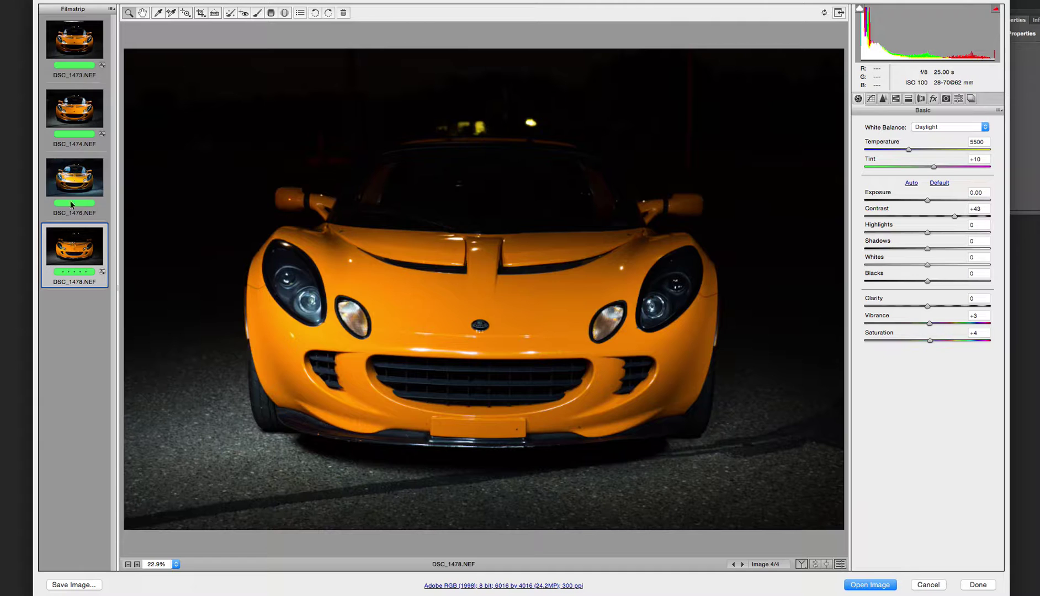
{"action": "left_click", "coordinate": [77, 185]}
{"action": "left_click", "coordinate": [78, 243]}
Step: Synchronize DSC_1473.NEF's settings, except crop, spot removal and local adjustments, across all four raw shots and finish the raw editing
{"action": "left_click", "coordinate": [97, 43]}
{"action": "key", "text": "shift"}
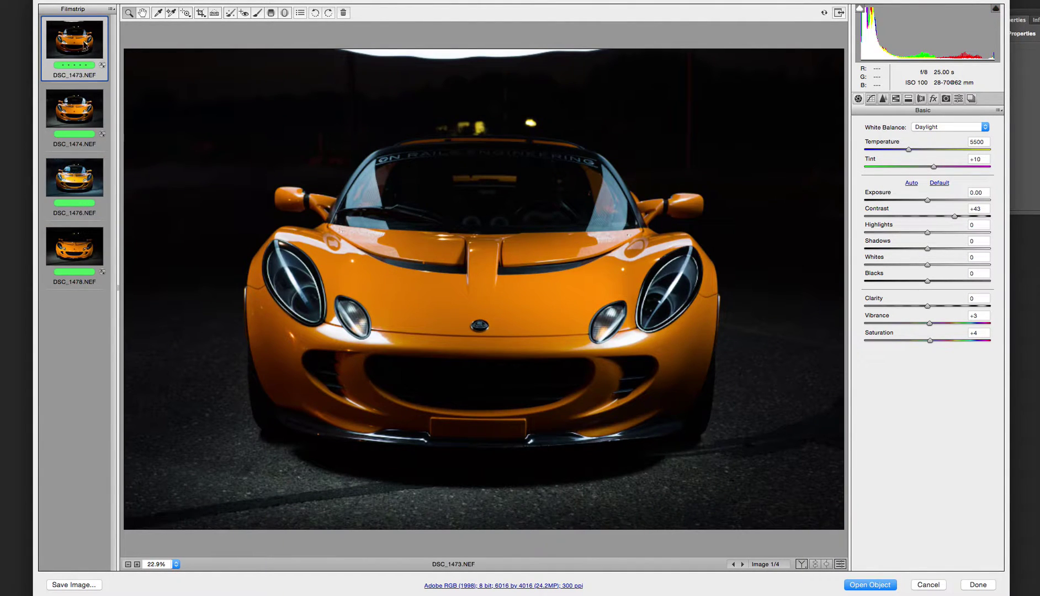
{"action": "left_click", "coordinate": [86, 255], "text": "shift"}
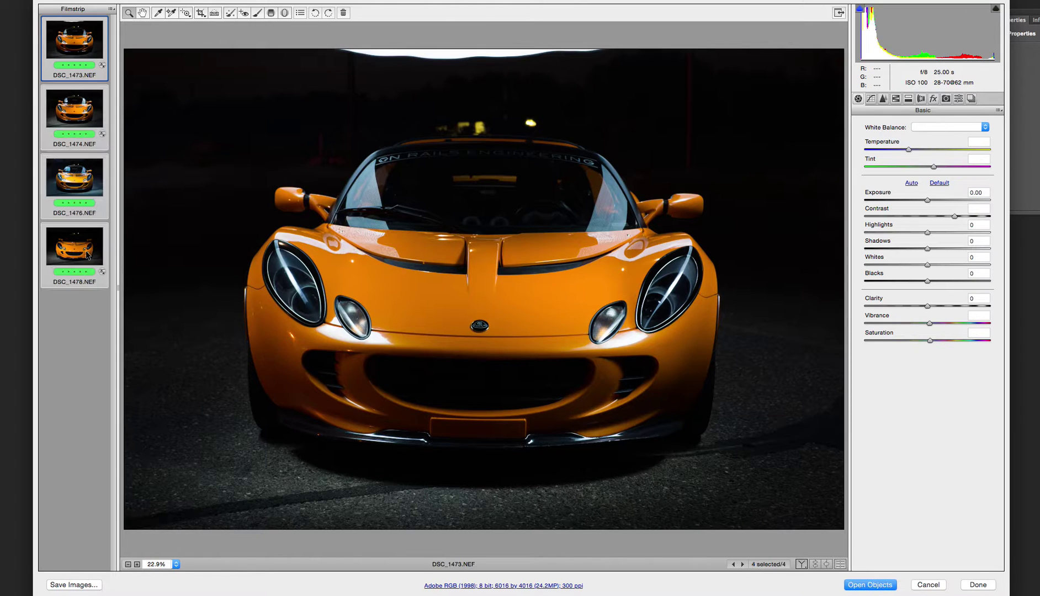
{"action": "left_click", "coordinate": [113, 9]}
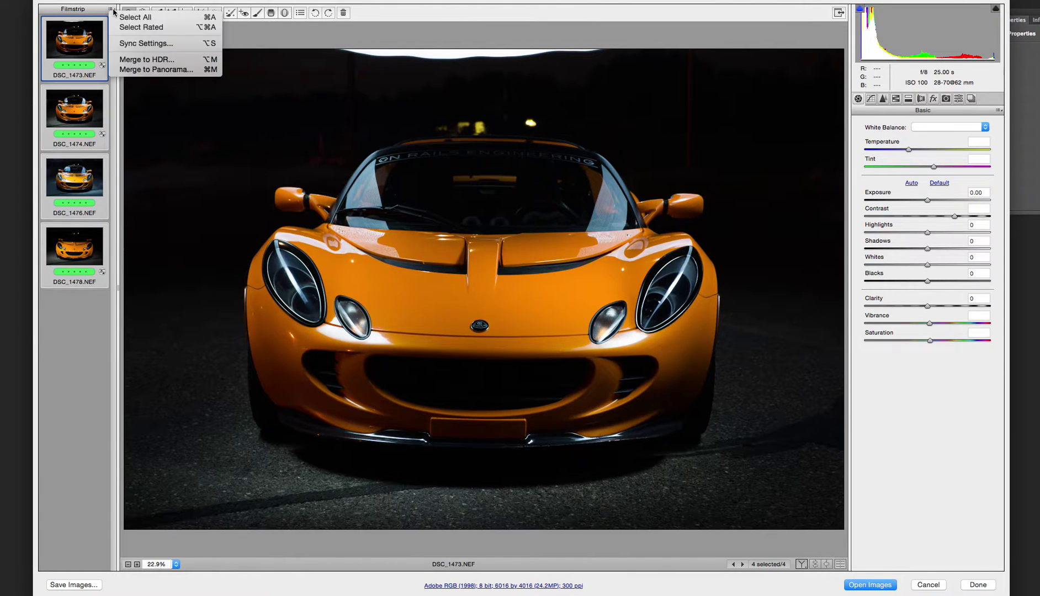
{"action": "left_click", "coordinate": [149, 40]}
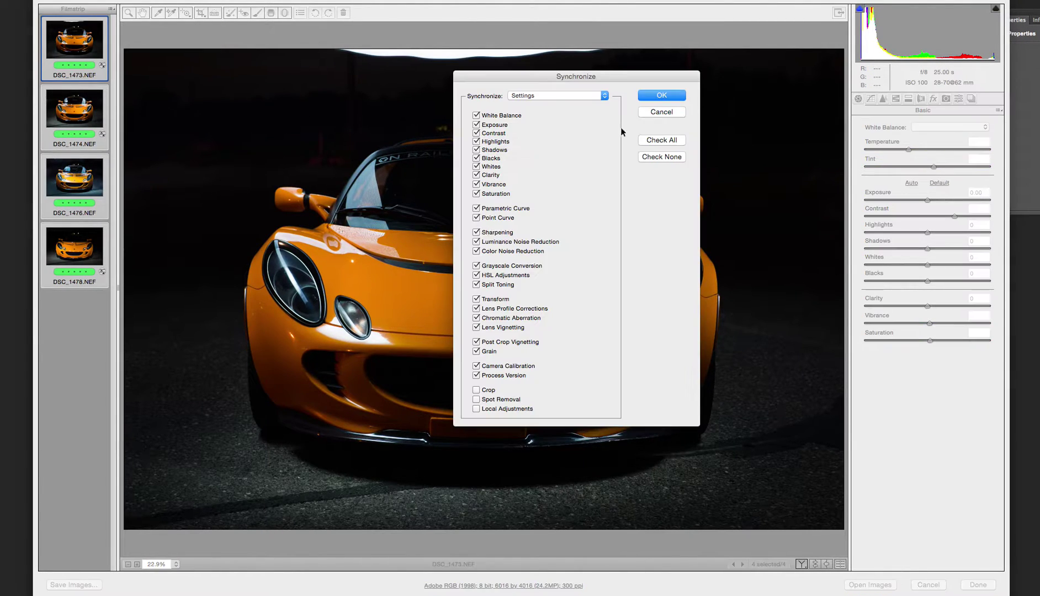
{"action": "left_click", "coordinate": [661, 96]}
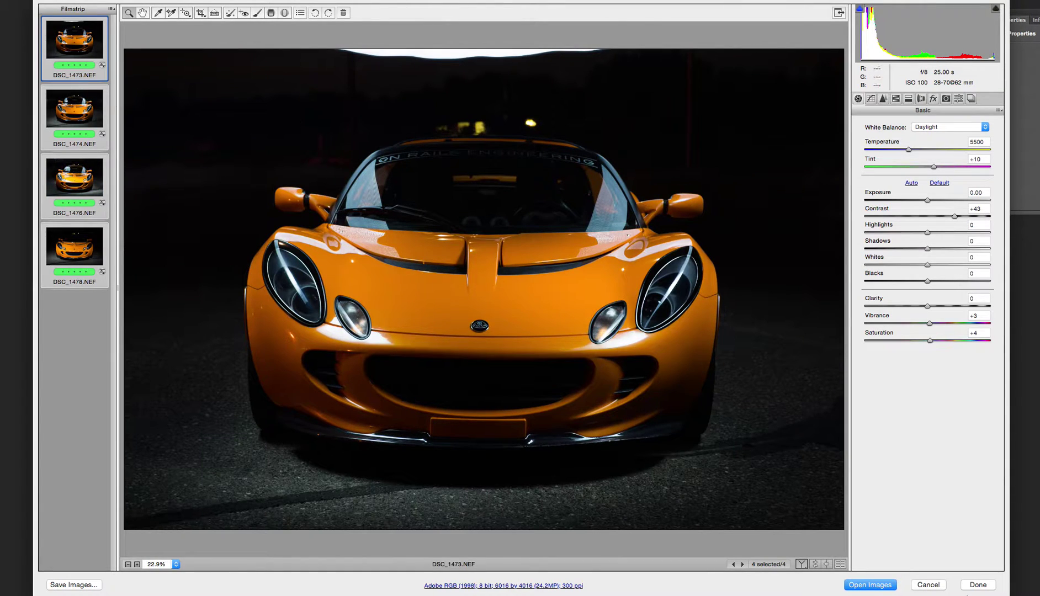
{"action": "left_click", "coordinate": [980, 585]}
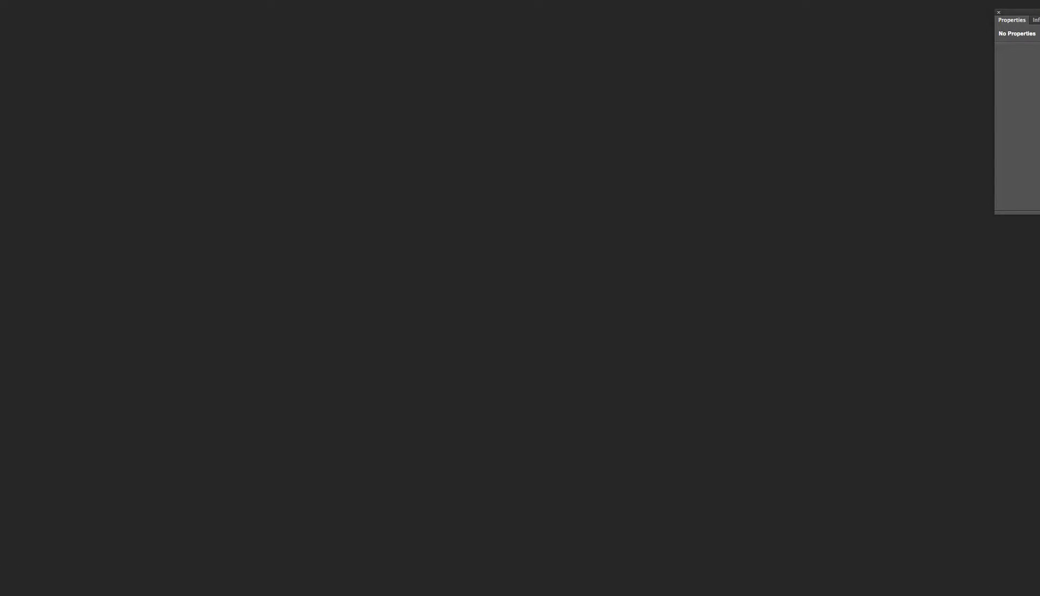
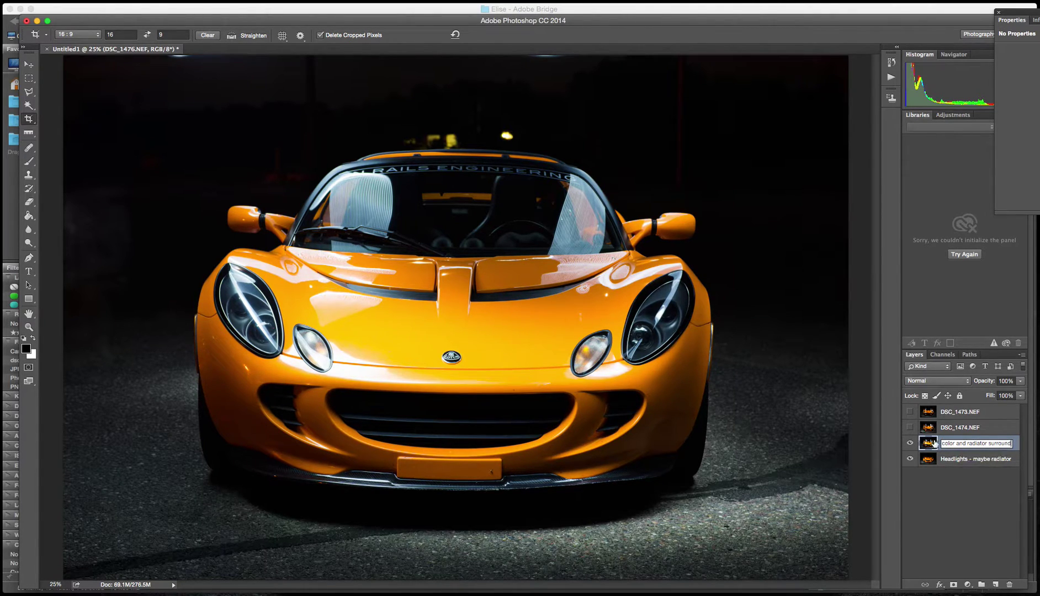
Step: Finish naming the DSC_1476.NEF layer "nose color and radiator surround" and preview the DSC_1474.NEF layer over it
{"action": "key", "text": "Return"}
{"action": "left_click", "coordinate": [911, 428]}
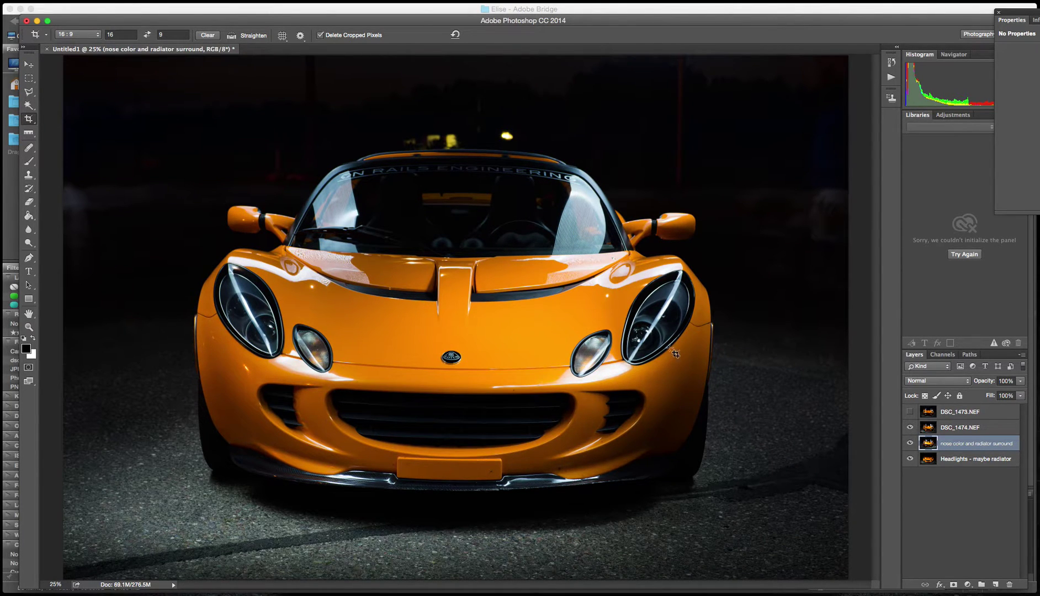
{"action": "left_click", "coordinate": [911, 428]}
{"action": "left_click", "coordinate": [910, 428]}
Step: Compare the image with the DSC_1473.NEF layer shown and hidden, and rename the DSC_1474.NEF layer "maybe color"
{"action": "left_click", "coordinate": [911, 413]}
{"action": "left_click", "coordinate": [910, 413]}
{"action": "left_click", "coordinate": [910, 413]}
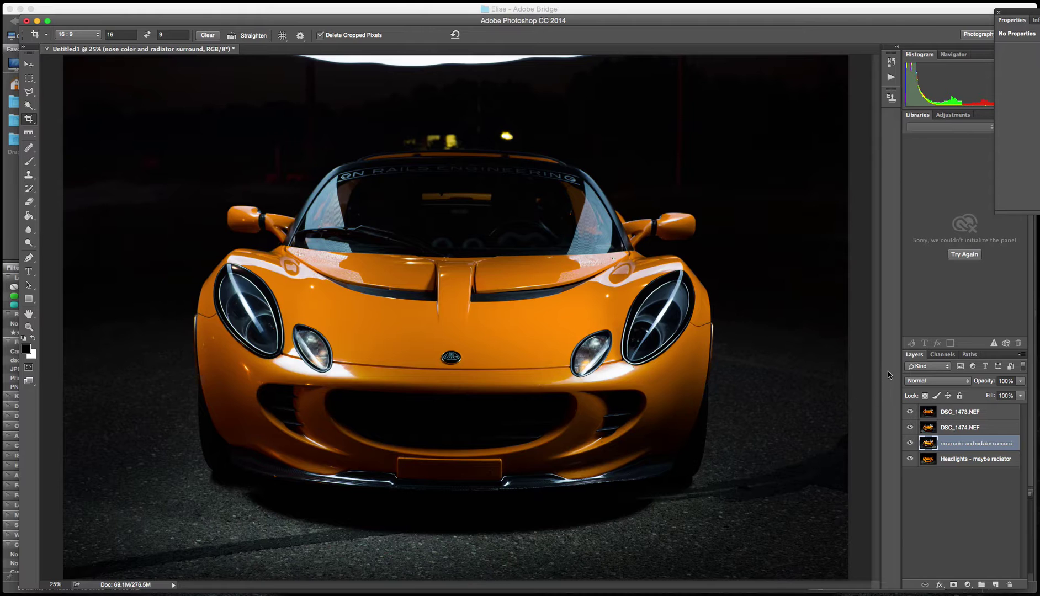
{"action": "left_click", "coordinate": [910, 412]}
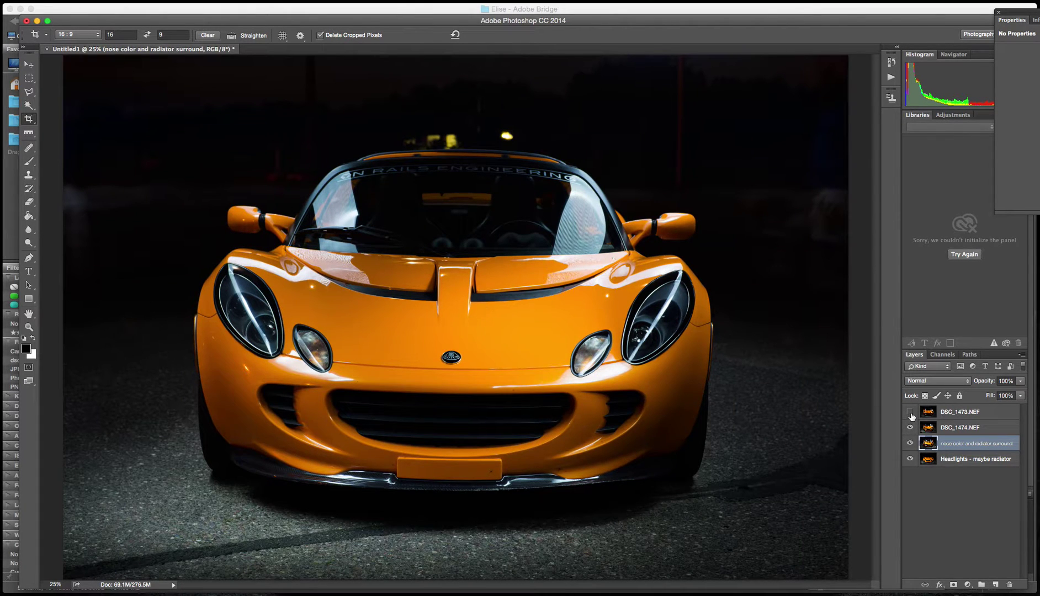
{"action": "left_click", "coordinate": [910, 428]}
{"action": "double_click", "coordinate": [959, 429]}
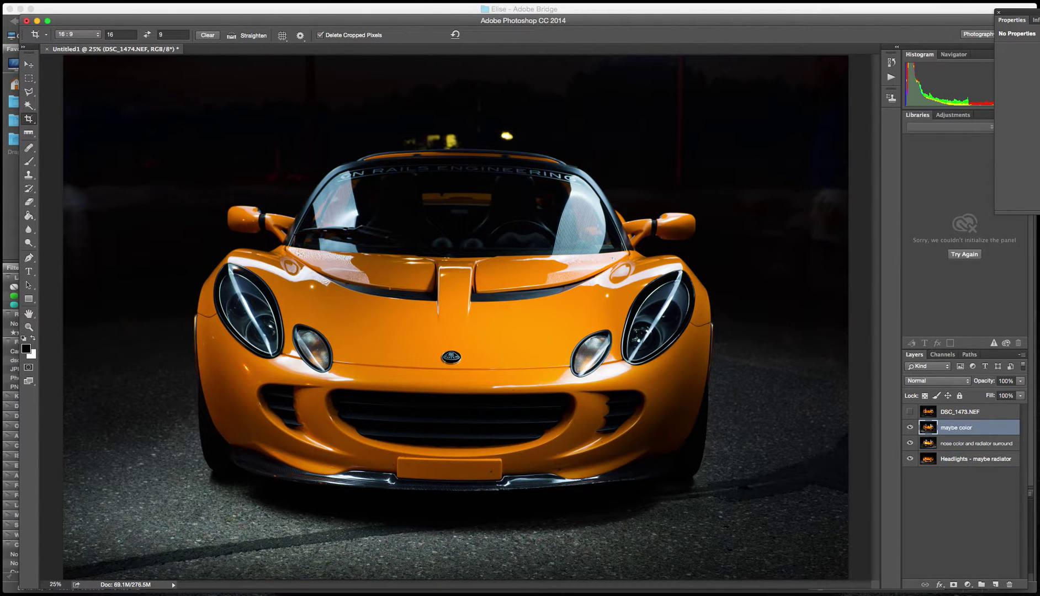
Step: Show the DSC_1473.NEF layer and rename it "windshield and mirrors"
{"action": "left_click", "coordinate": [910, 411]}
{"action": "left_click", "coordinate": [958, 412]}
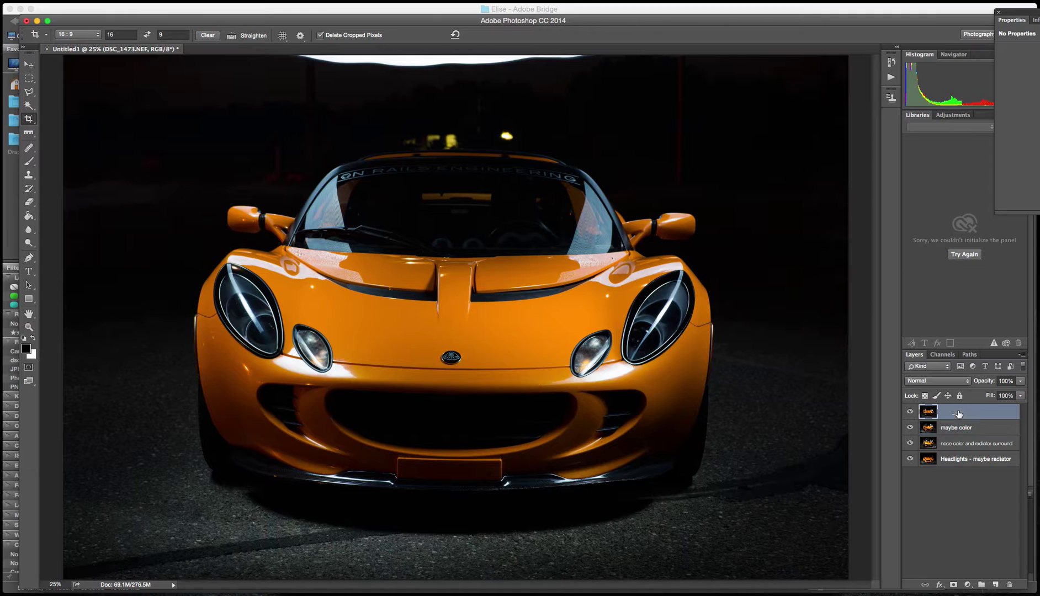
{"action": "type", "text": "windshield and mirrors"}
{"action": "key", "text": "Return"}
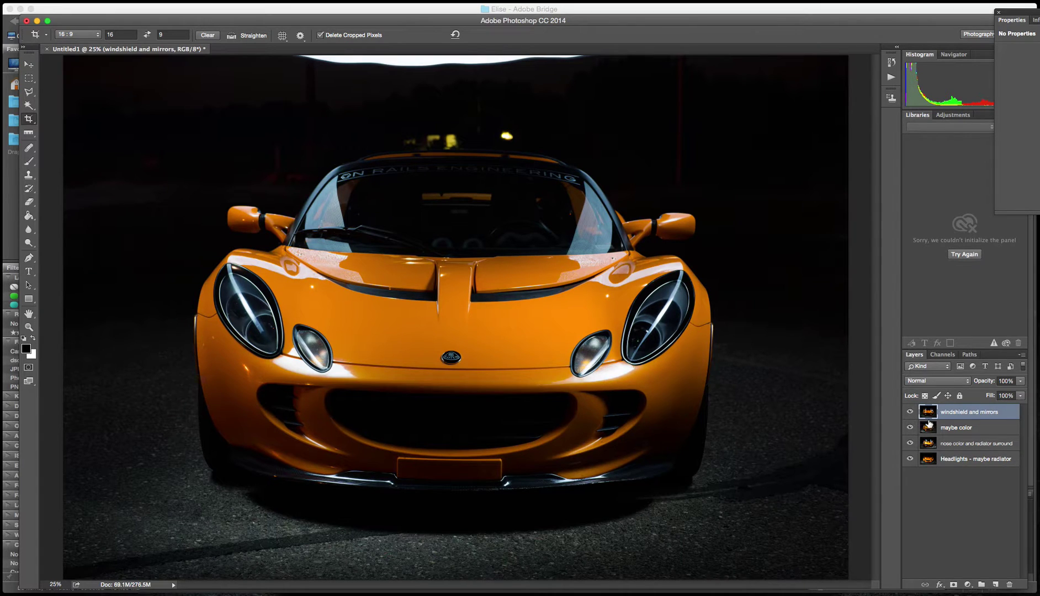
Step: Move the "Headlights - maybe radiator" layer to the top of the stack and give it a layer mask filled with black
{"action": "left_click_drag", "start_coordinate": [929, 460], "coordinate": [928, 412]}
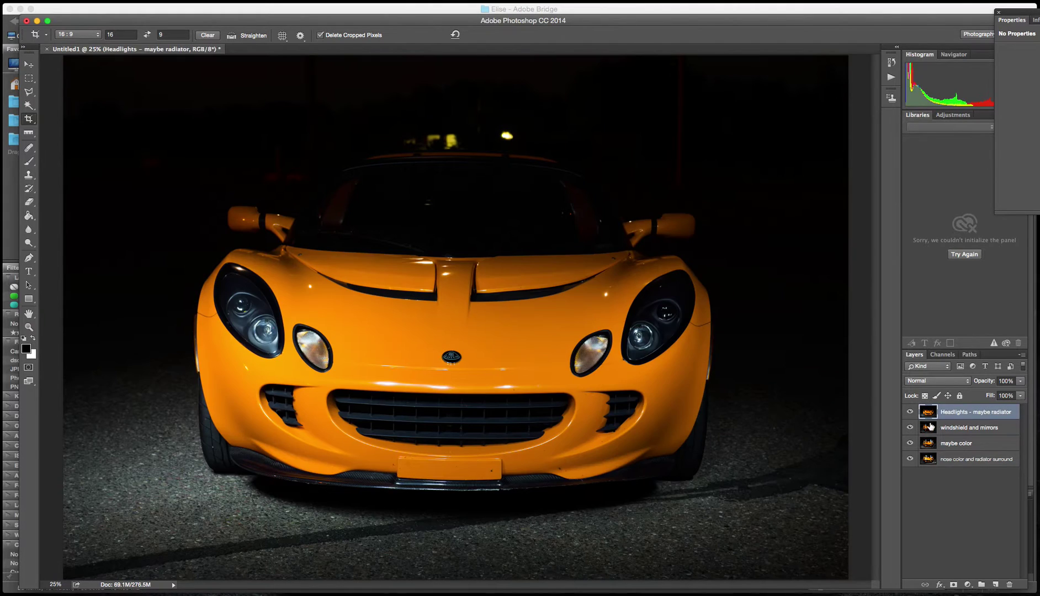
{"action": "left_click", "coordinate": [954, 585]}
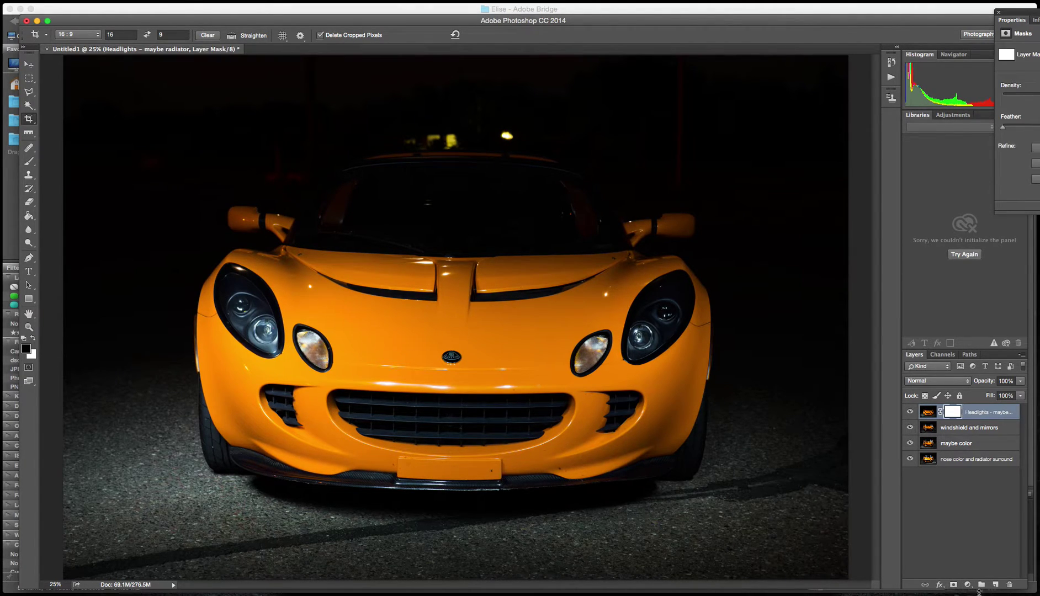
{"action": "key", "text": "g"}
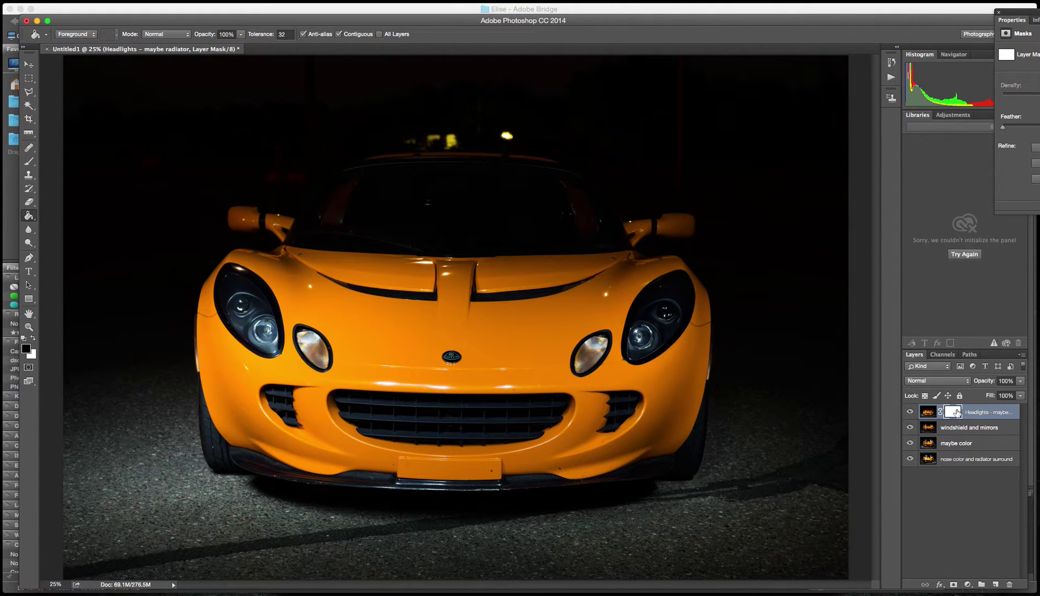
{"action": "left_click", "coordinate": [561, 307]}
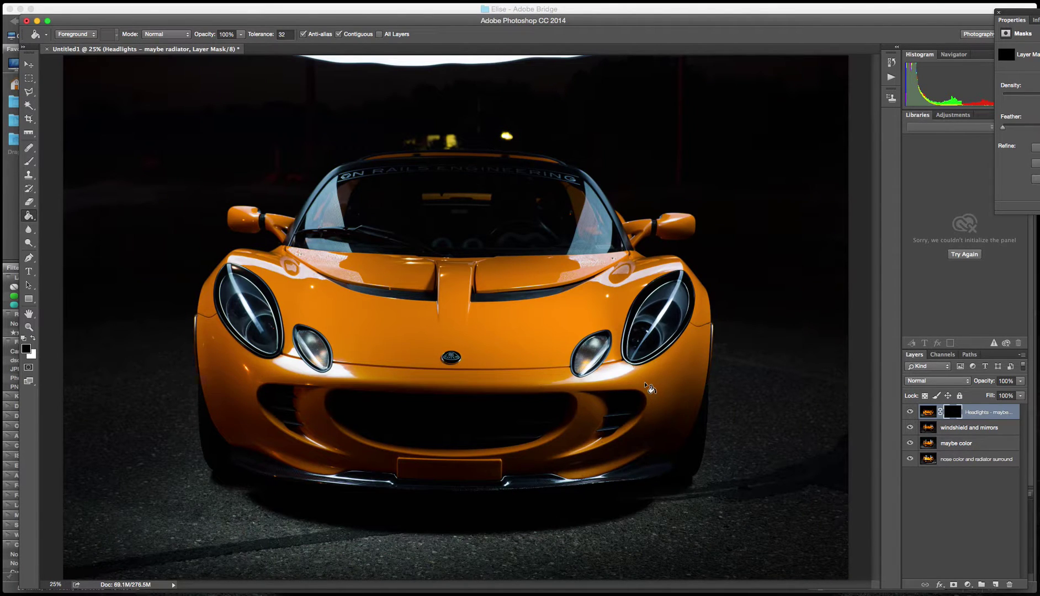
Step: Choose the Brush tool, reduce its size to 500 px and check that its hardness is 0%
{"action": "key", "text": "b"}
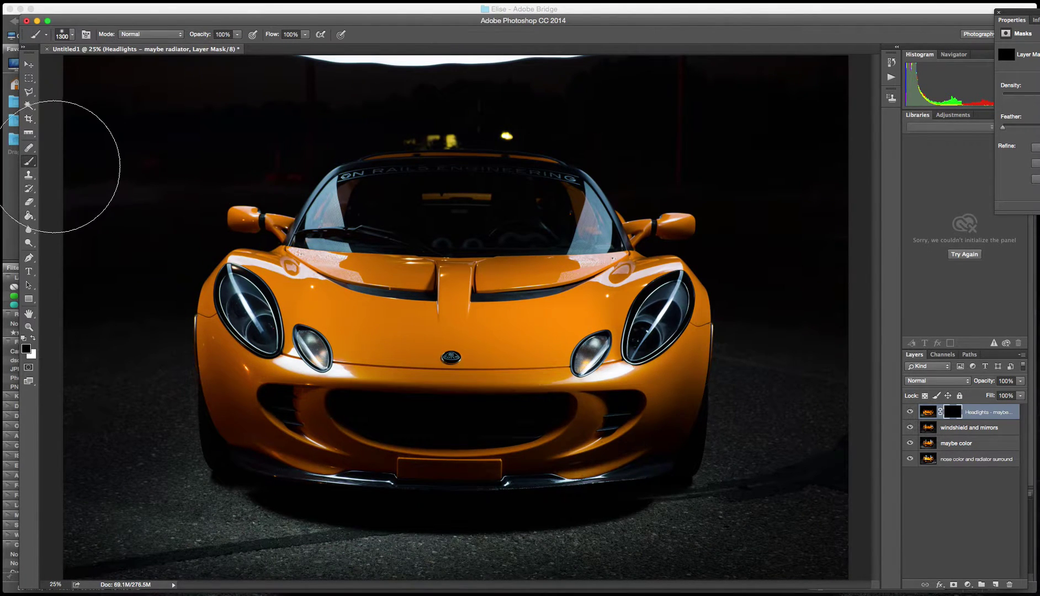
{"action": "key", "text": "bracketleft"}
{"action": "key", "text": "bracketleft"}
{"action": "key", "text": "bracketleft"}
{"action": "key", "text": "bracketleft"}
{"action": "key", "text": "bracketleft"}
{"action": "key", "text": "bracketleft"}
{"action": "key", "text": "bracketleft"}
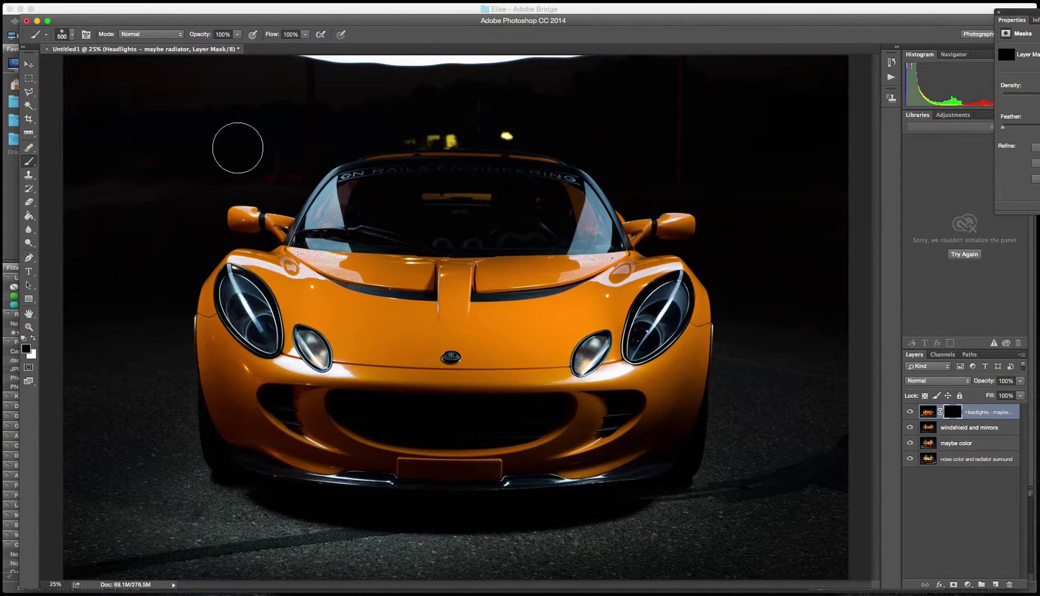
{"action": "left_click", "coordinate": [72, 35]}
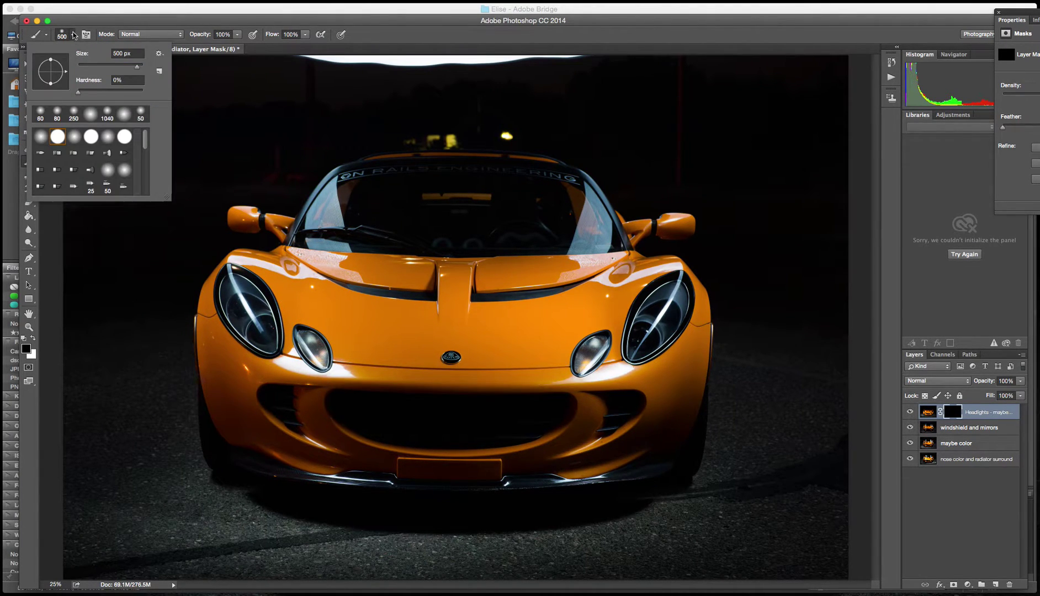
{"action": "left_click", "coordinate": [74, 36]}
Step: Paint white on the headlights layer's mask over the car's headlight and fog light on the image's left side, and switch back to black
{"action": "key", "text": "x"}
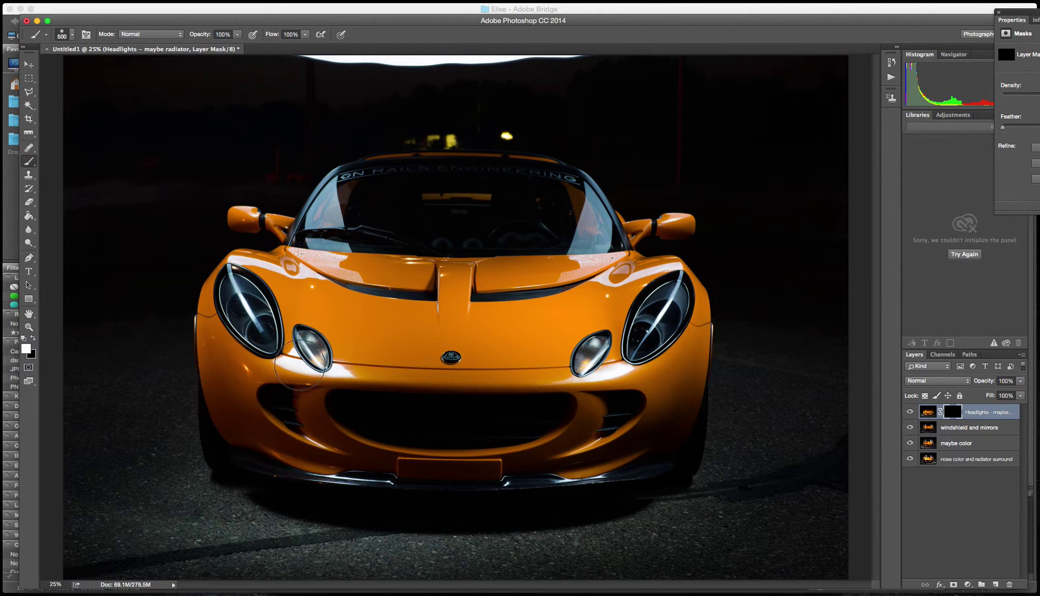
{"action": "mouse_move", "coordinate": [298, 320]}
{"action": "left_mouse_down"}
{"action": "mouse_move", "coordinate": [281, 312]}
{"action": "mouse_move", "coordinate": [274, 284]}
{"action": "mouse_move", "coordinate": [271, 331]}
{"action": "mouse_move", "coordinate": [270, 292]}
{"action": "mouse_move", "coordinate": [281, 306]}
{"action": "left_mouse_up"}
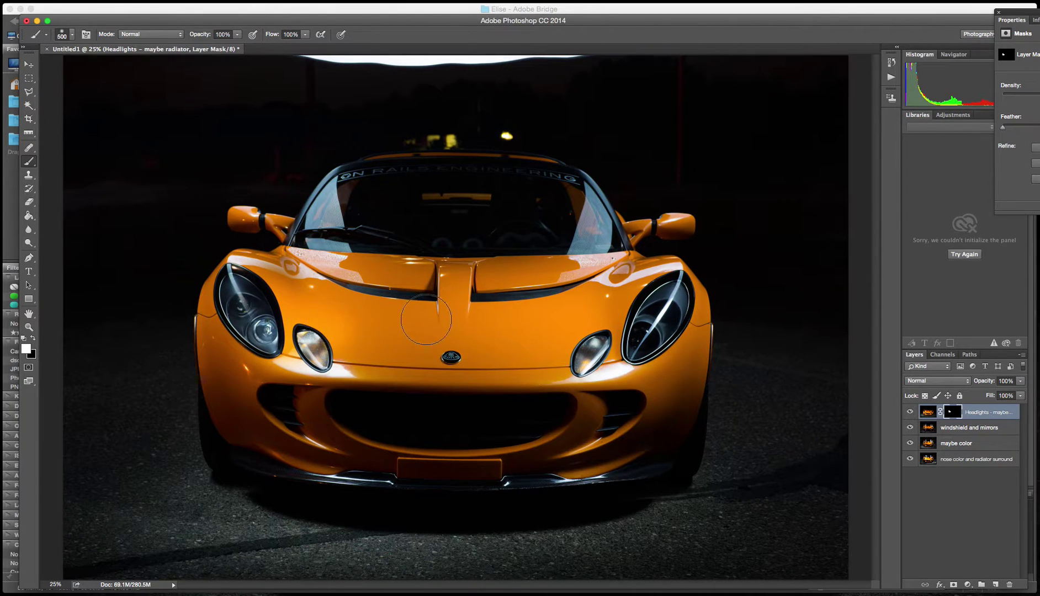
{"action": "key", "text": "x"}
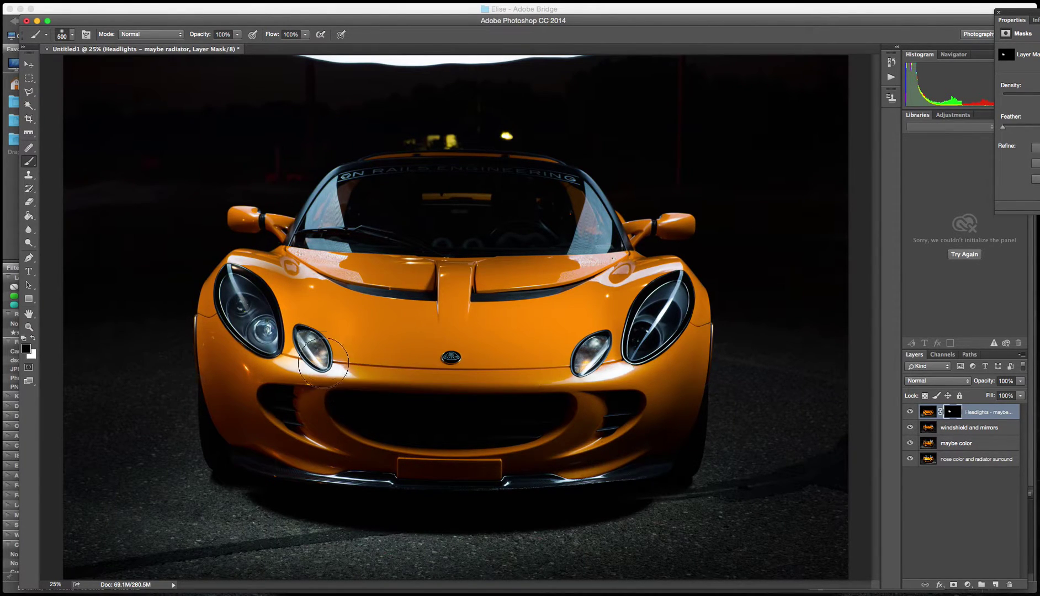
Step: Refine the headlights layer's mask around the fog light and bumper on the image's left side, alternating white and black brush strokes
{"action": "key", "text": "x"}
{"action": "mouse_move", "coordinate": [315, 353]}
{"action": "left_mouse_down"}
{"action": "mouse_move", "coordinate": [320, 375]}
{"action": "mouse_move", "coordinate": [360, 366]}
{"action": "mouse_move", "coordinate": [408, 392]}
{"action": "left_mouse_up"}
{"action": "key", "text": "x"}
{"action": "mouse_move", "coordinate": [397, 479]}
{"action": "left_mouse_down"}
{"action": "mouse_move", "coordinate": [367, 423]}
{"action": "mouse_move", "coordinate": [351, 471]}
{"action": "mouse_move", "coordinate": [305, 405]}
{"action": "mouse_move", "coordinate": [320, 409]}
{"action": "mouse_move", "coordinate": [319, 326]}
{"action": "mouse_move", "coordinate": [311, 374]}
{"action": "mouse_move", "coordinate": [391, 383]}
{"action": "mouse_move", "coordinate": [346, 374]}
{"action": "mouse_move", "coordinate": [322, 387]}
{"action": "mouse_move", "coordinate": [287, 374]}
{"action": "mouse_move", "coordinate": [325, 379]}
{"action": "mouse_move", "coordinate": [307, 365]}
{"action": "mouse_move", "coordinate": [323, 344]}
{"action": "mouse_move", "coordinate": [334, 362]}
{"action": "mouse_move", "coordinate": [356, 367]}
{"action": "mouse_move", "coordinate": [331, 380]}
{"action": "left_mouse_up"}
{"action": "key", "text": "x"}
{"action": "key", "text": "x"}
{"action": "left_click_drag", "start_coordinate": [316, 329], "coordinate": [327, 347]}
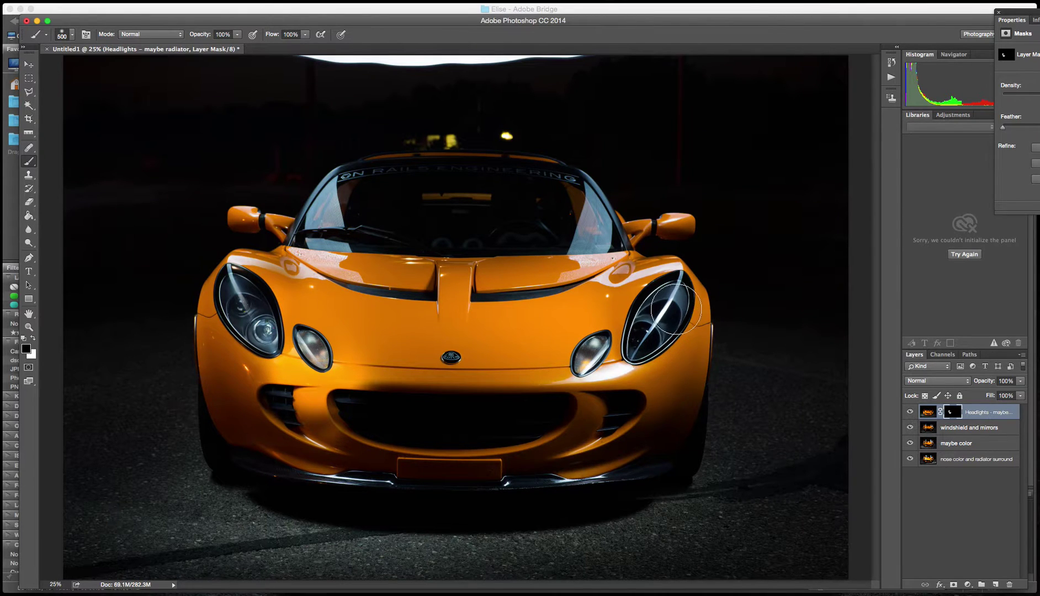
Step: Paint white on the mask over the headlight on the image's right side and trim the headlight's outer edge with black
{"action": "key", "text": "x"}
{"action": "mouse_move", "coordinate": [647, 294]}
{"action": "left_mouse_down"}
{"action": "mouse_move", "coordinate": [657, 317]}
{"action": "mouse_move", "coordinate": [665, 303]}
{"action": "mouse_move", "coordinate": [645, 331]}
{"action": "left_mouse_up"}
{"action": "key", "text": "x"}
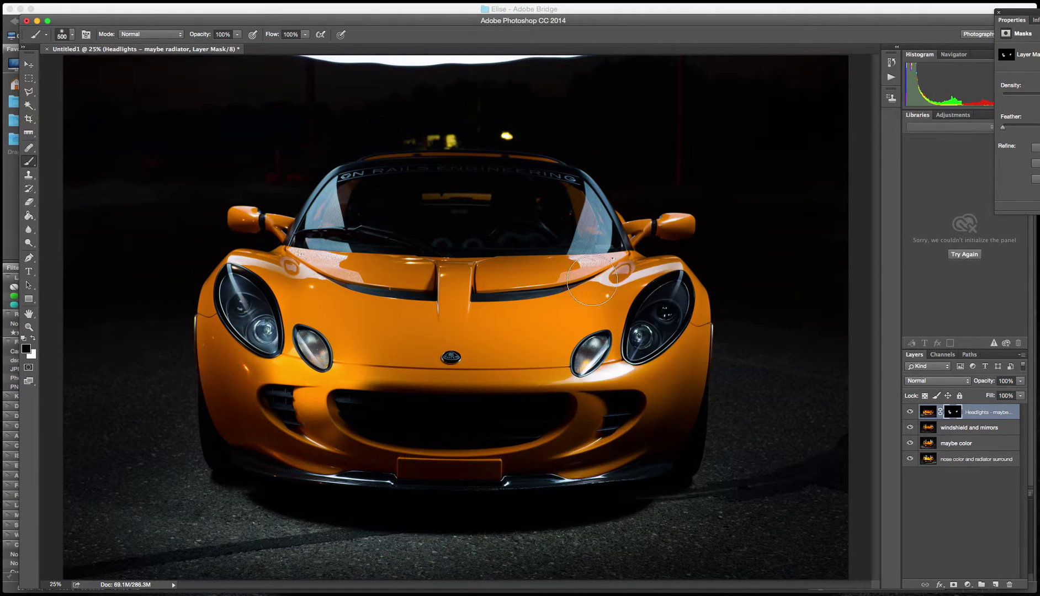
{"action": "left_click_drag", "start_coordinate": [704, 288], "coordinate": [691, 316]}
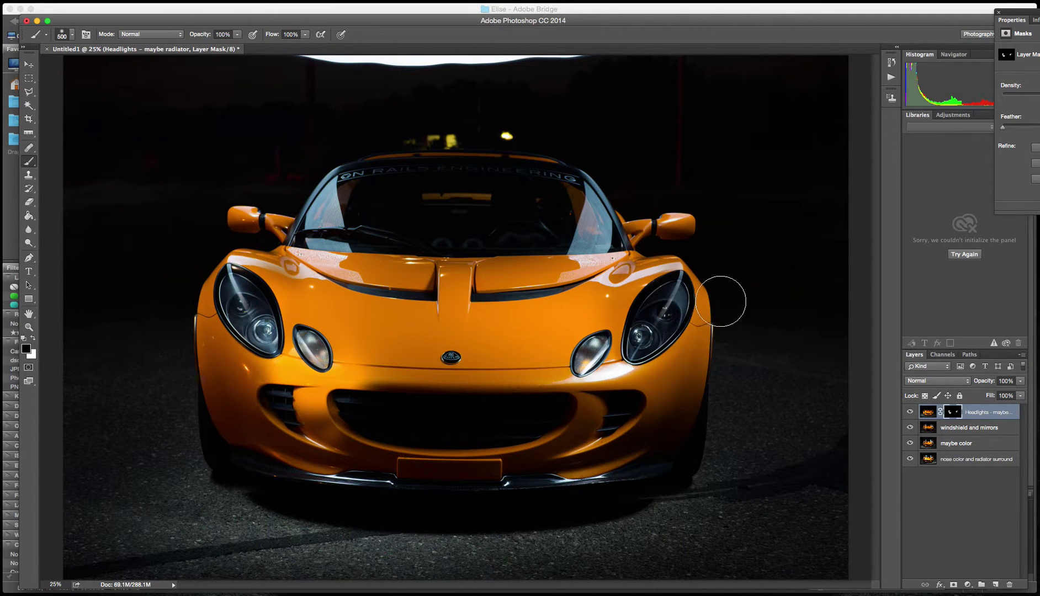
Step: Toggle the headlights layer's visibility to check what its mask reveals around the lights and bumper
{"action": "left_click", "coordinate": [911, 412]}
{"action": "left_click", "coordinate": [910, 412]}
{"action": "left_click", "coordinate": [911, 413]}
{"action": "left_click", "coordinate": [910, 412]}
{"action": "left_click", "coordinate": [911, 412]}
{"action": "left_click", "coordinate": [910, 413]}
Step: Enlarge the brush to 900 px and clear the stray spill around the lights and bumper from the headlights layer's mask with black
{"action": "key", "text": "x"}
{"action": "key", "text": "bracketright"}
{"action": "key", "text": "bracketright"}
{"action": "key", "text": "bracketright"}
{"action": "key", "text": "bracketright"}
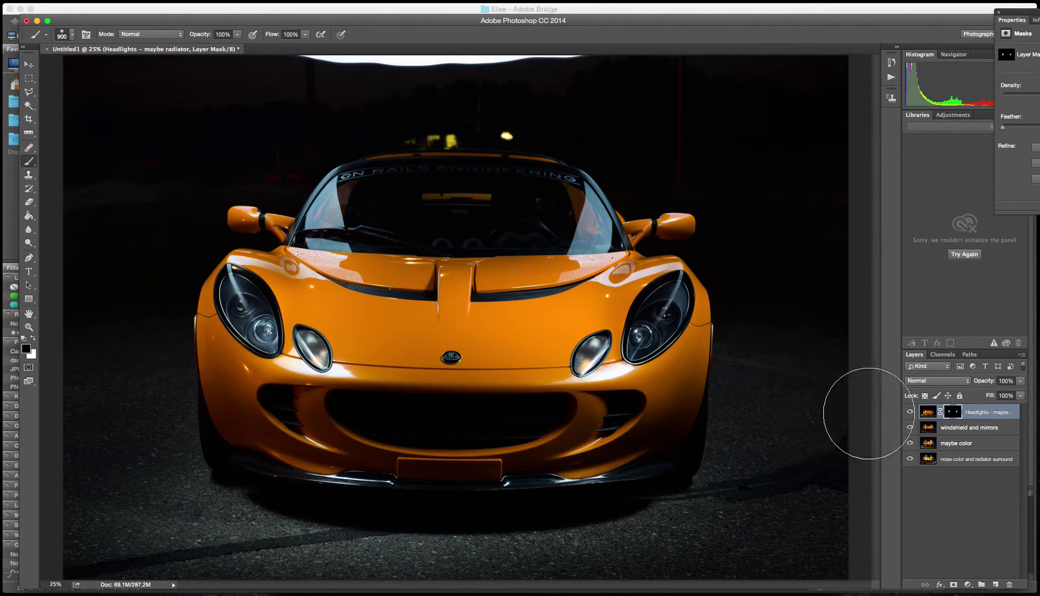
Step: Compare the image with and without the headlights layer to examine the cleaned-up mask
{"action": "left_click", "coordinate": [909, 413]}
{"action": "left_click", "coordinate": [909, 412]}
{"action": "left_click", "coordinate": [909, 413]}
{"action": "left_click", "coordinate": [909, 413]}
{"action": "left_click", "coordinate": [909, 412]}
{"action": "left_click", "coordinate": [909, 413]}
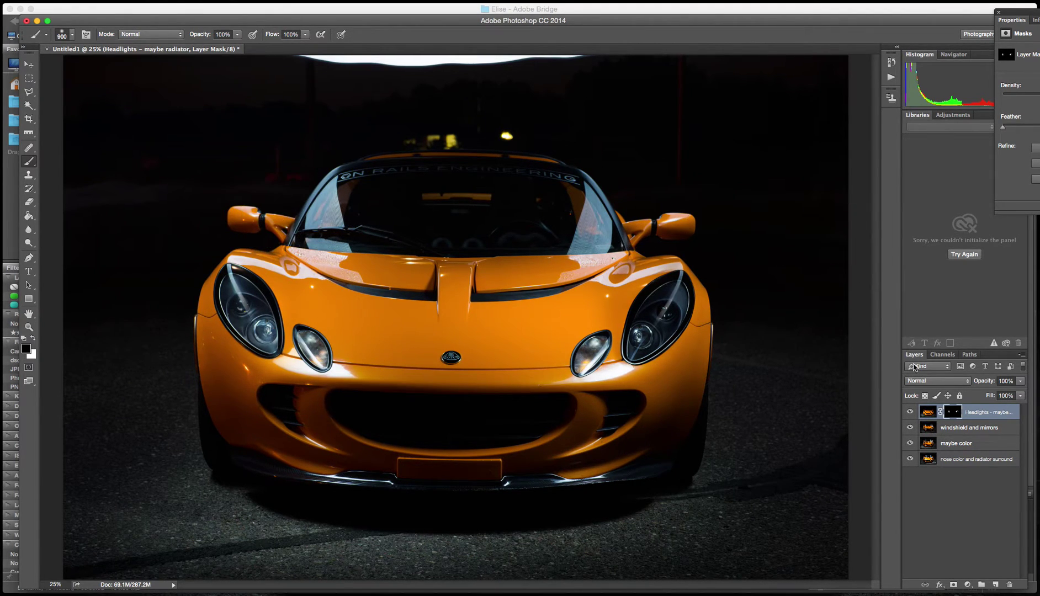
{"action": "left_click", "coordinate": [910, 412]}
{"action": "left_click", "coordinate": [910, 412]}
{"action": "left_click", "coordinate": [909, 412]}
{"action": "left_click", "coordinate": [910, 412]}
Step: Give the "windshield and mirrors" layer a layer mask filled with black and return to the Brush tool with white as foreground
{"action": "left_click", "coordinate": [957, 429]}
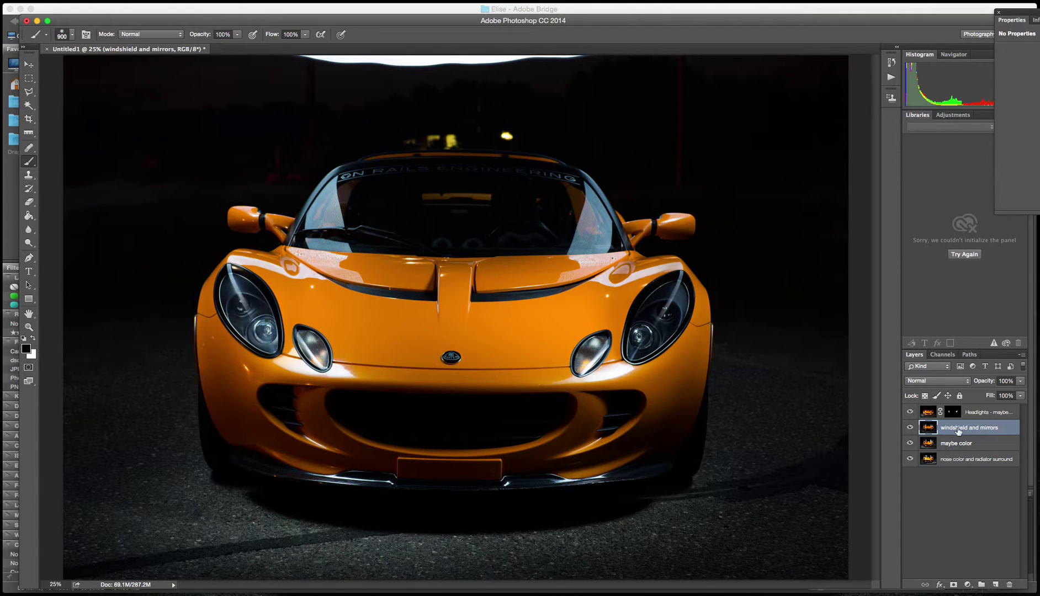
{"action": "left_click", "coordinate": [953, 585]}
{"action": "key", "text": "g"}
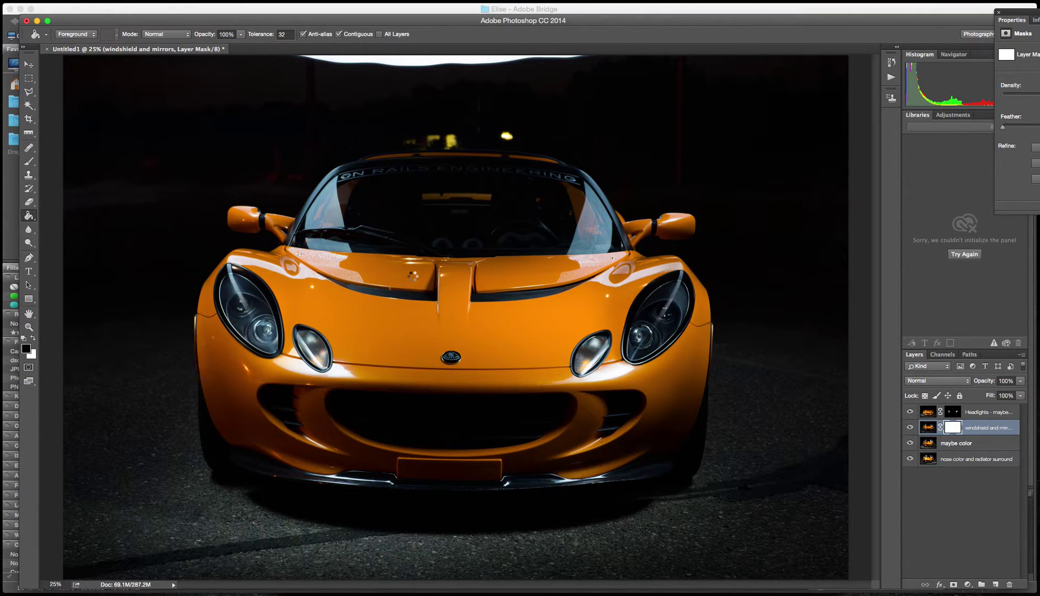
{"action": "left_click", "coordinate": [412, 274]}
{"action": "key", "text": "x"}
{"action": "key", "text": "b"}
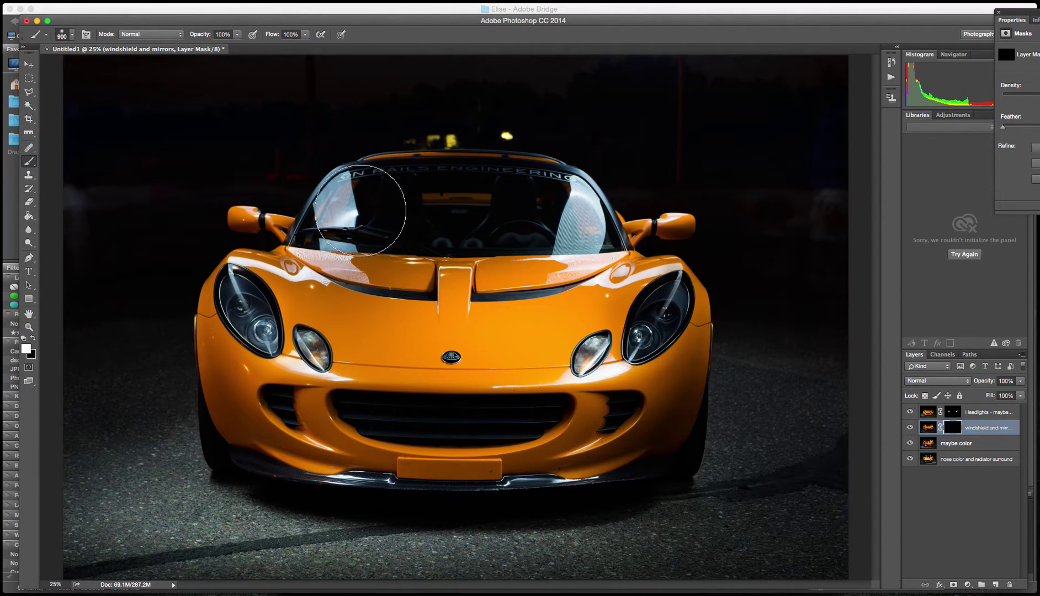
Step: With a 700 px brush, paint the windshield's sides and both mirrors white on the mask and the windshield's middle black
{"action": "key", "text": "bracketleft"}
{"action": "key", "text": "bracketleft"}
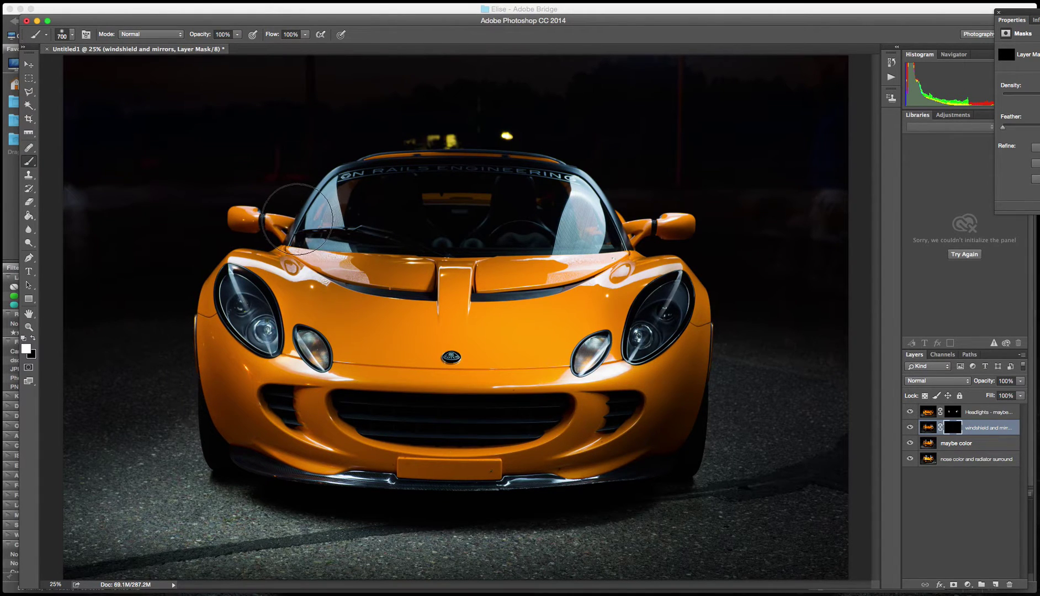
{"action": "mouse_move", "coordinate": [417, 184]}
{"action": "left_mouse_down"}
{"action": "mouse_move", "coordinate": [564, 192]}
{"action": "mouse_move", "coordinate": [573, 218]}
{"action": "mouse_move", "coordinate": [548, 227]}
{"action": "mouse_move", "coordinate": [571, 215]}
{"action": "mouse_move", "coordinate": [560, 226]}
{"action": "mouse_move", "coordinate": [599, 219]}
{"action": "mouse_move", "coordinate": [598, 195]}
{"action": "mouse_move", "coordinate": [563, 169]}
{"action": "mouse_move", "coordinate": [593, 205]}
{"action": "mouse_move", "coordinate": [579, 217]}
{"action": "mouse_move", "coordinate": [616, 221]}
{"action": "mouse_move", "coordinate": [584, 218]}
{"action": "mouse_move", "coordinate": [599, 180]}
{"action": "mouse_move", "coordinate": [410, 177]}
{"action": "mouse_move", "coordinate": [557, 177]}
{"action": "mouse_move", "coordinate": [434, 175]}
{"action": "left_mouse_up"}
{"action": "key", "text": "x"}
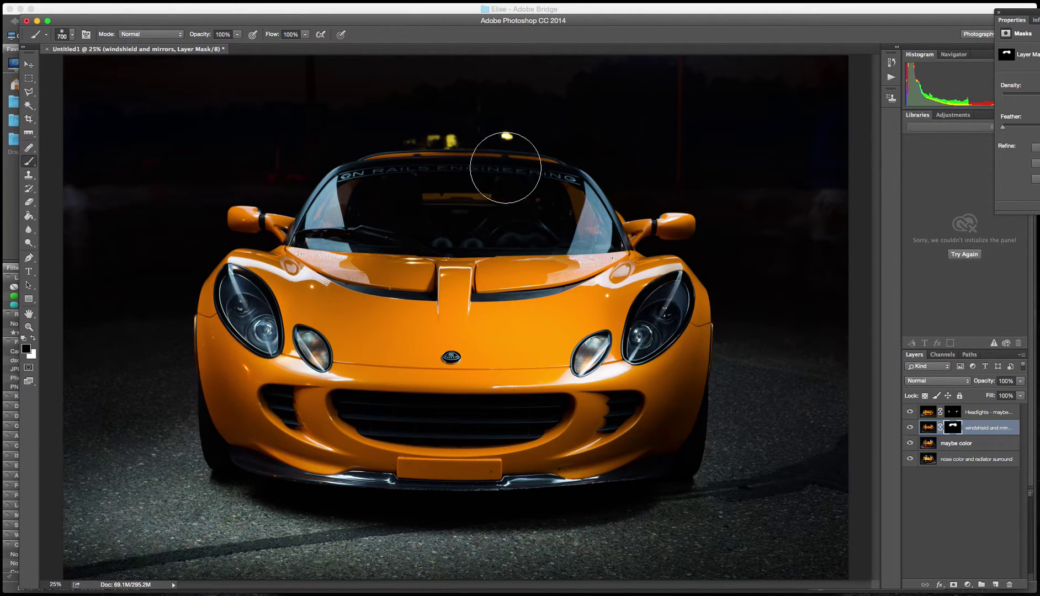
{"action": "left_click_drag", "start_coordinate": [420, 167], "coordinate": [549, 179]}
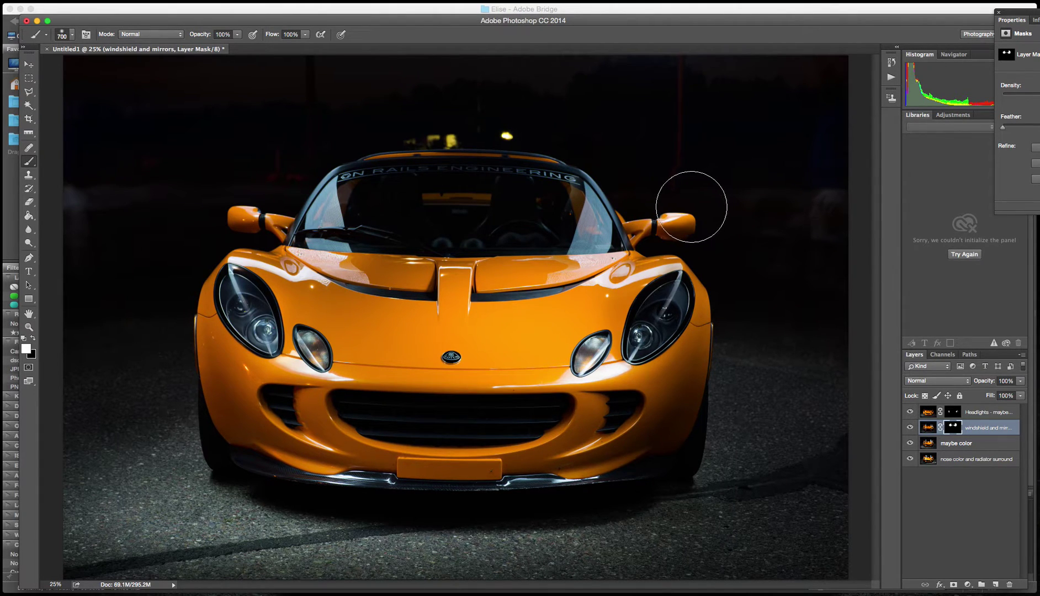
{"action": "key", "text": "x"}
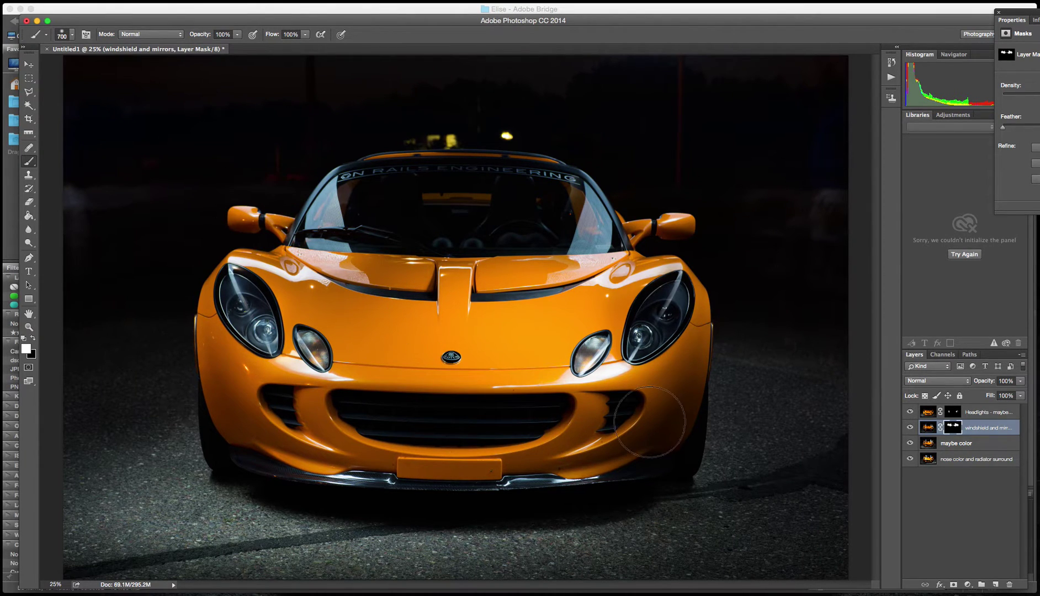
Step: Toggle the "windshield and mirrors" layer's visibility to compare the windshield and mirrors with and without it
{"action": "left_click", "coordinate": [910, 429]}
{"action": "left_click", "coordinate": [910, 428]}
{"action": "left_click", "coordinate": [910, 428]}
{"action": "left_click", "coordinate": [910, 429]}
{"action": "left_click", "coordinate": [911, 429]}
{"action": "left_click", "coordinate": [911, 429]}
{"action": "left_click", "coordinate": [910, 429]}
{"action": "left_click", "coordinate": [911, 429]}
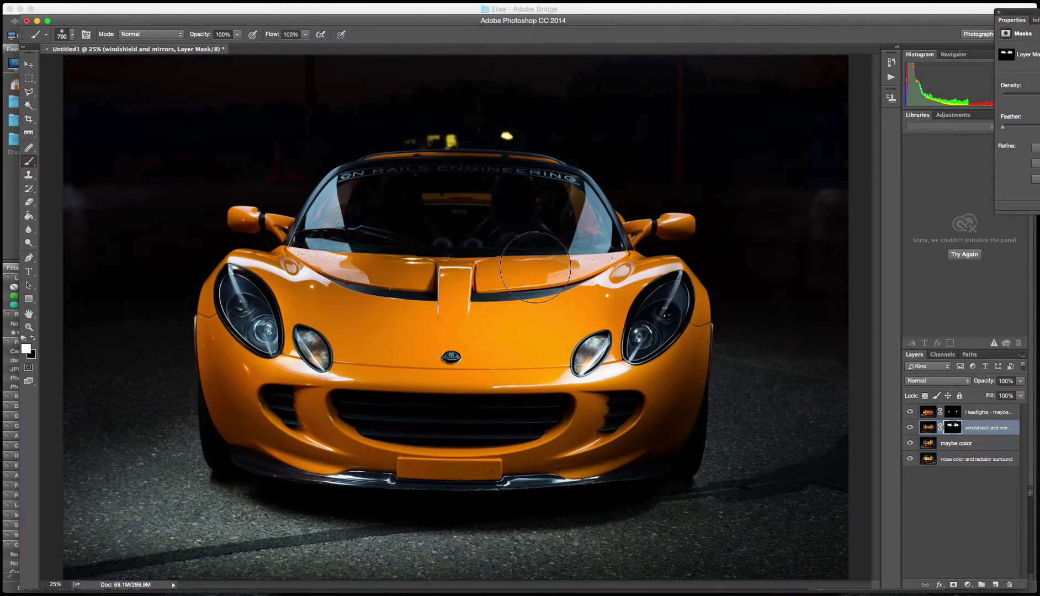
Step: Reduce the brush to 200 px and paint white on the windshield layer's mask along the hood's rear edge on the image's right side
{"action": "key", "text": "x"}
{"action": "key", "text": "bracketleft"}
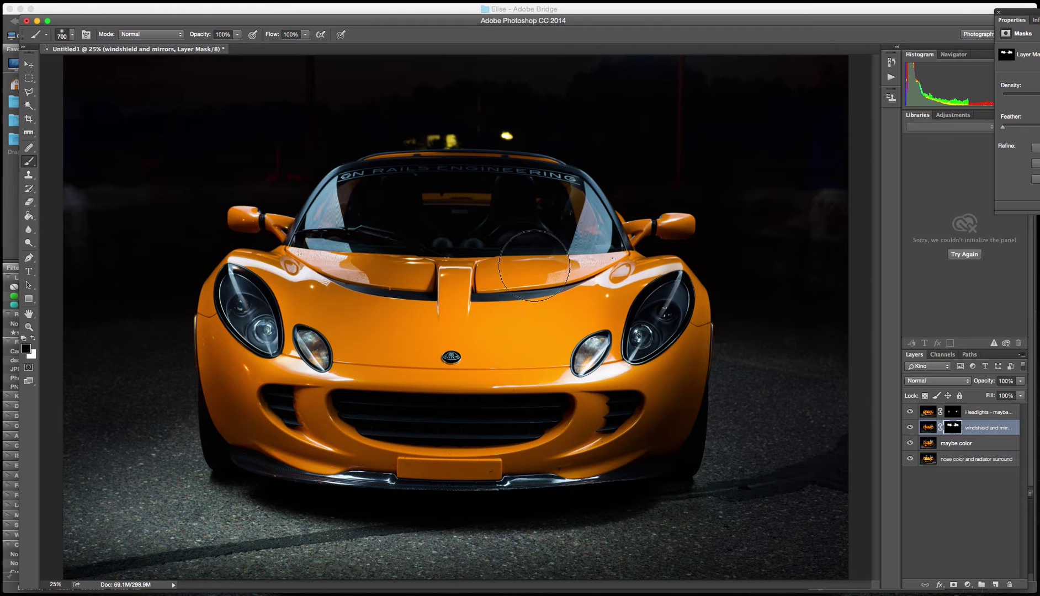
{"action": "key", "text": "bracketleft"}
{"action": "key", "text": "bracketleft"}
{"action": "key", "text": "bracketleft"}
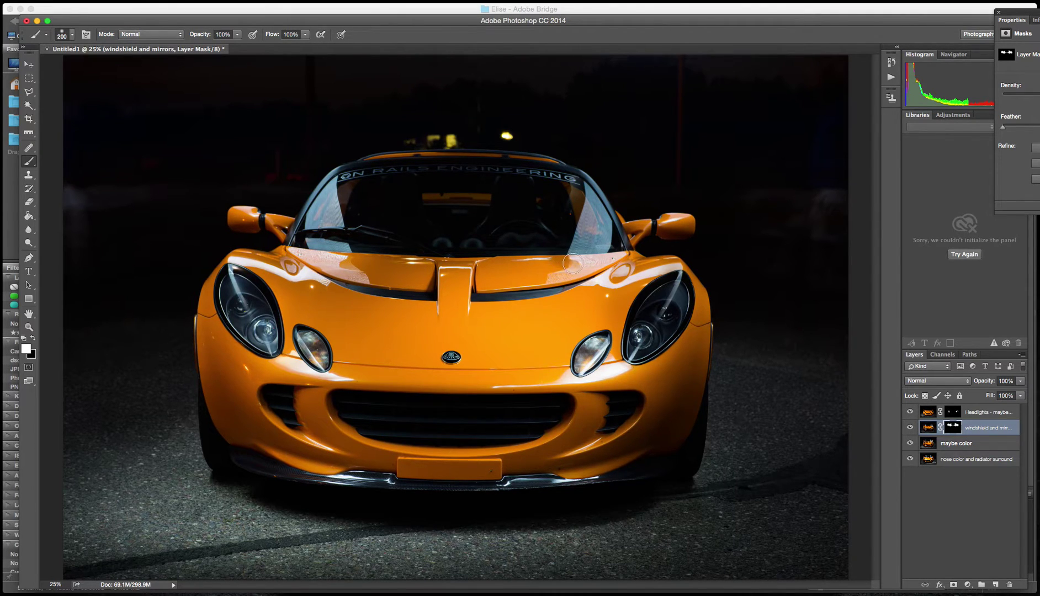
{"action": "mouse_move", "coordinate": [572, 263]}
{"action": "left_mouse_down"}
{"action": "mouse_move", "coordinate": [492, 260]}
{"action": "mouse_move", "coordinate": [502, 257]}
{"action": "left_mouse_up"}
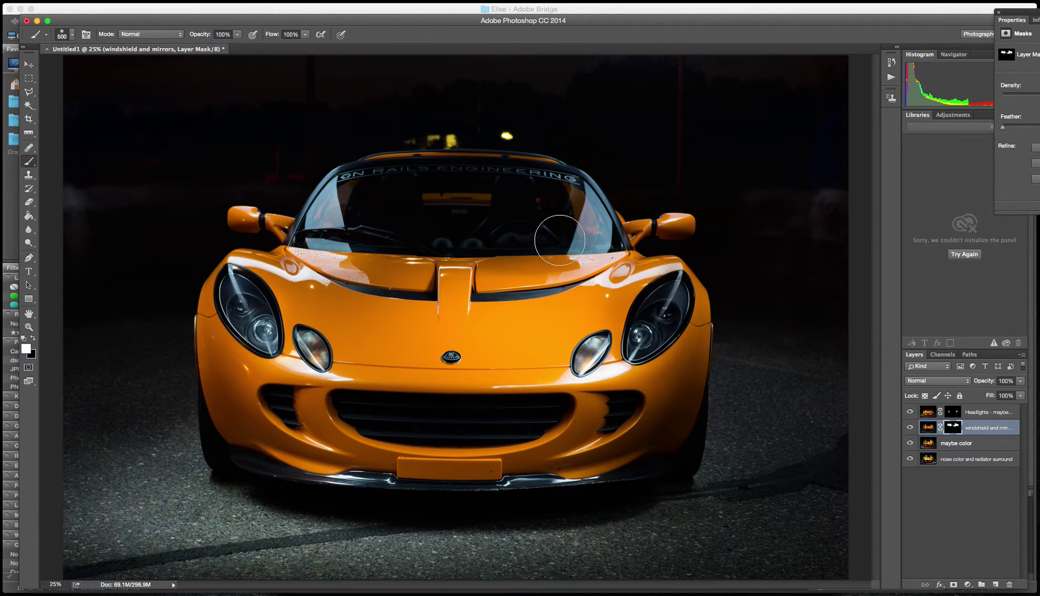
Step: Enlarge the brush to 600 px and paint white on the mask across the lower windshield
{"action": "key", "text": "bracketright"}
{"action": "key", "text": "bracketright"}
{"action": "key", "text": "bracketright"}
{"action": "key", "text": "bracketright"}
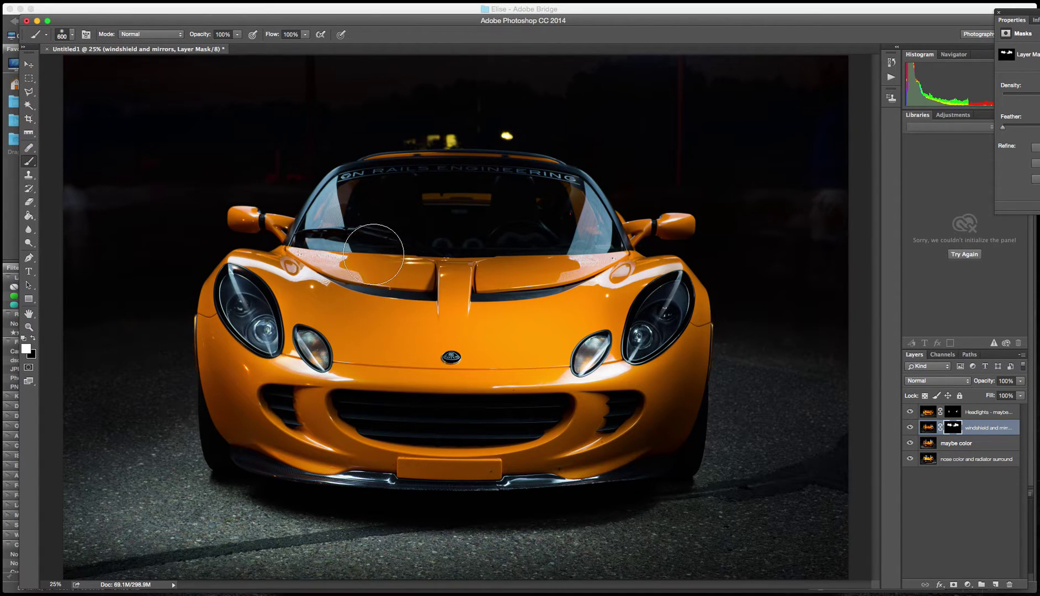
Step: Toggle the "maybe color" layer's visibility to compare its bodywork and grille with the layer below
{"action": "left_click", "coordinate": [910, 447]}
{"action": "left_click", "coordinate": [910, 445]}
{"action": "left_click", "coordinate": [910, 444]}
{"action": "left_click", "coordinate": [910, 444]}
{"action": "left_click", "coordinate": [910, 445]}
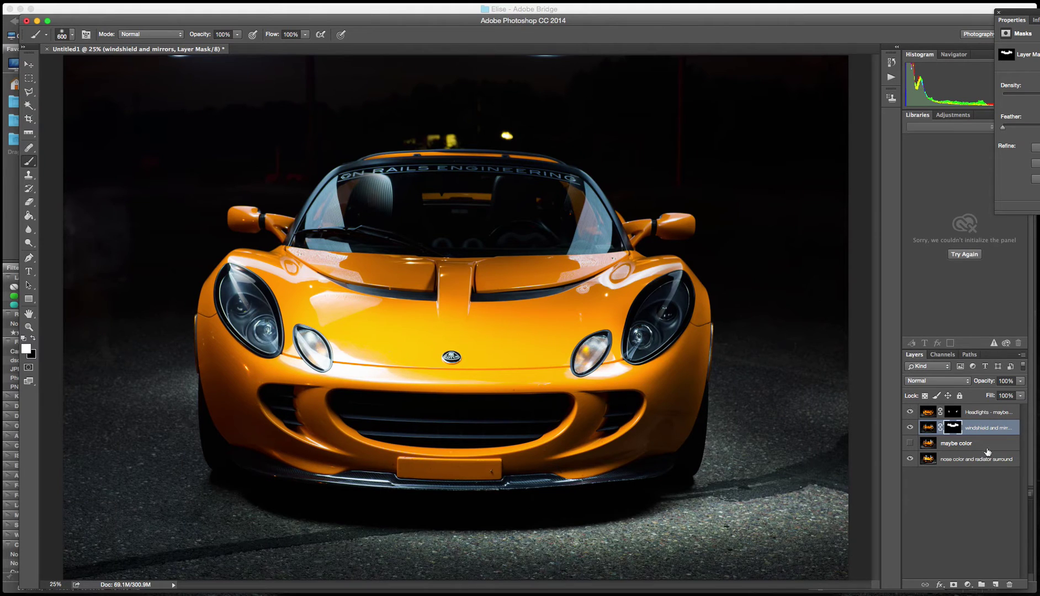
{"action": "left_click", "coordinate": [911, 445]}
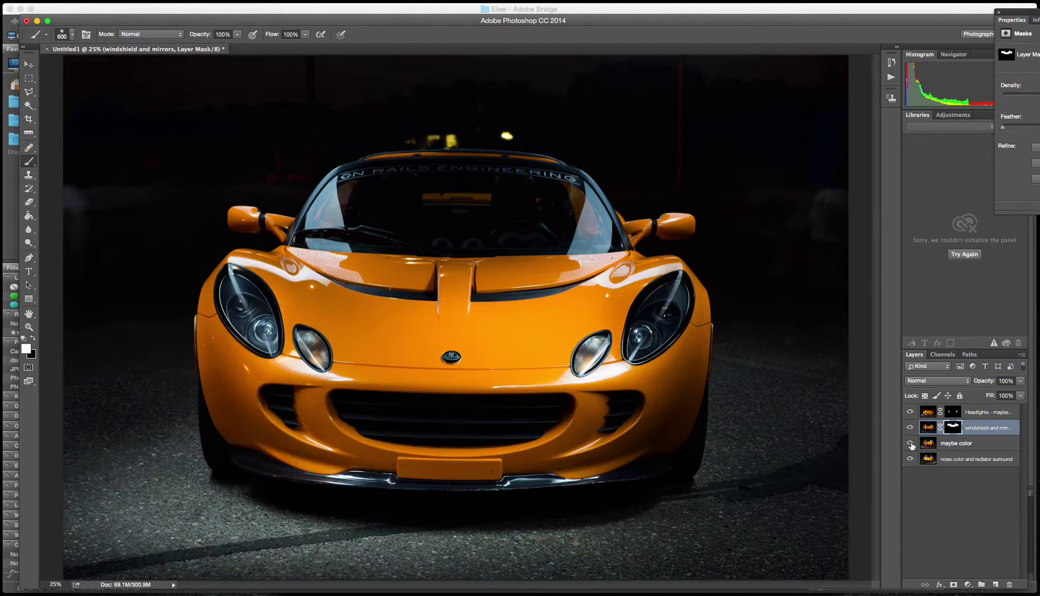
Step: Add a layer mask to the "maybe color" layer and paint black over the grille and lower bumper with the 600 px brush
{"action": "left_click", "coordinate": [950, 445]}
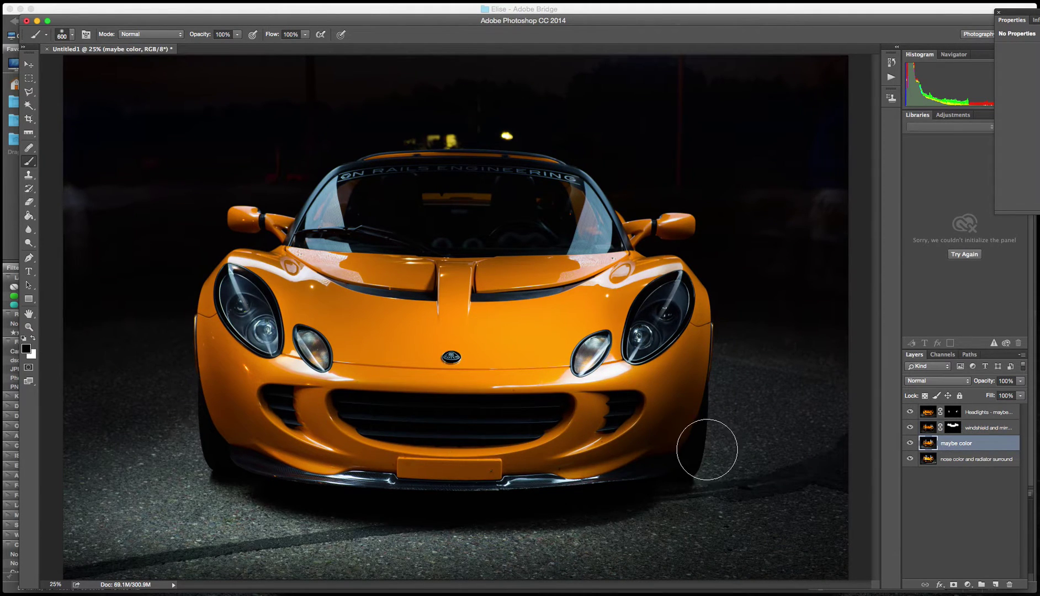
{"action": "left_click", "coordinate": [954, 585]}
{"action": "mouse_move", "coordinate": [344, 406]}
{"action": "left_mouse_down"}
{"action": "mouse_move", "coordinate": [316, 397]}
{"action": "mouse_move", "coordinate": [598, 409]}
{"action": "mouse_move", "coordinate": [598, 420]}
{"action": "mouse_move", "coordinate": [554, 431]}
{"action": "mouse_move", "coordinate": [384, 432]}
{"action": "mouse_move", "coordinate": [341, 429]}
{"action": "mouse_move", "coordinate": [284, 401]}
{"action": "mouse_move", "coordinate": [376, 431]}
{"action": "mouse_move", "coordinate": [594, 431]}
{"action": "mouse_move", "coordinate": [617, 414]}
{"action": "mouse_move", "coordinate": [613, 470]}
{"action": "mouse_move", "coordinate": [587, 499]}
{"action": "mouse_move", "coordinate": [331, 499]}
{"action": "mouse_move", "coordinate": [255, 490]}
{"action": "left_mouse_up"}
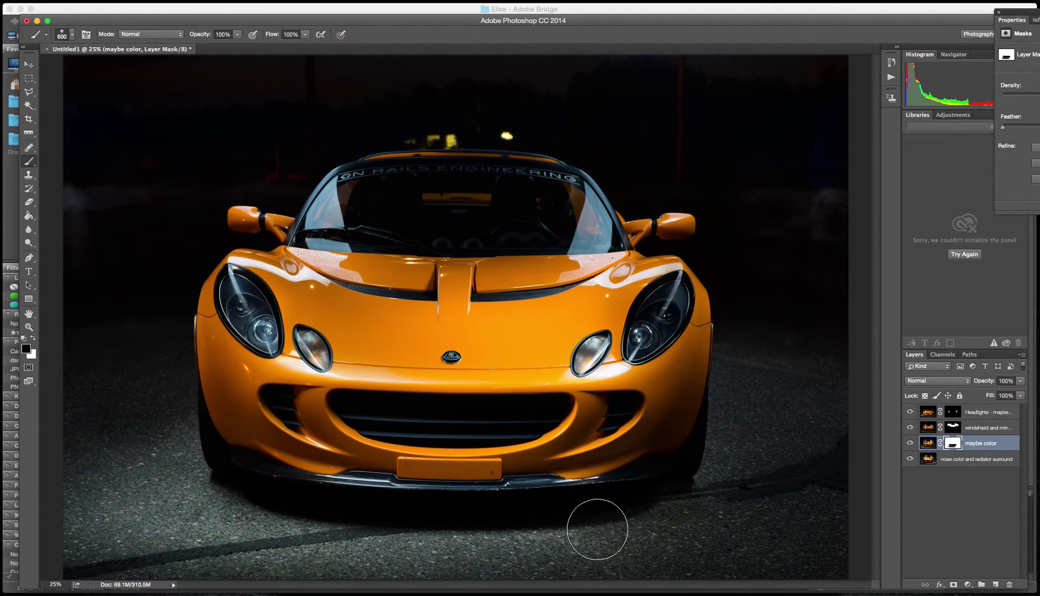
Step: Compare the image with and without the masked "maybe color" layer to examine the grille and bumper blend
{"action": "left_click", "coordinate": [910, 443]}
{"action": "left_click", "coordinate": [910, 444]}
{"action": "left_click", "coordinate": [911, 443]}
{"action": "left_click", "coordinate": [911, 444]}
{"action": "left_click", "coordinate": [911, 443]}
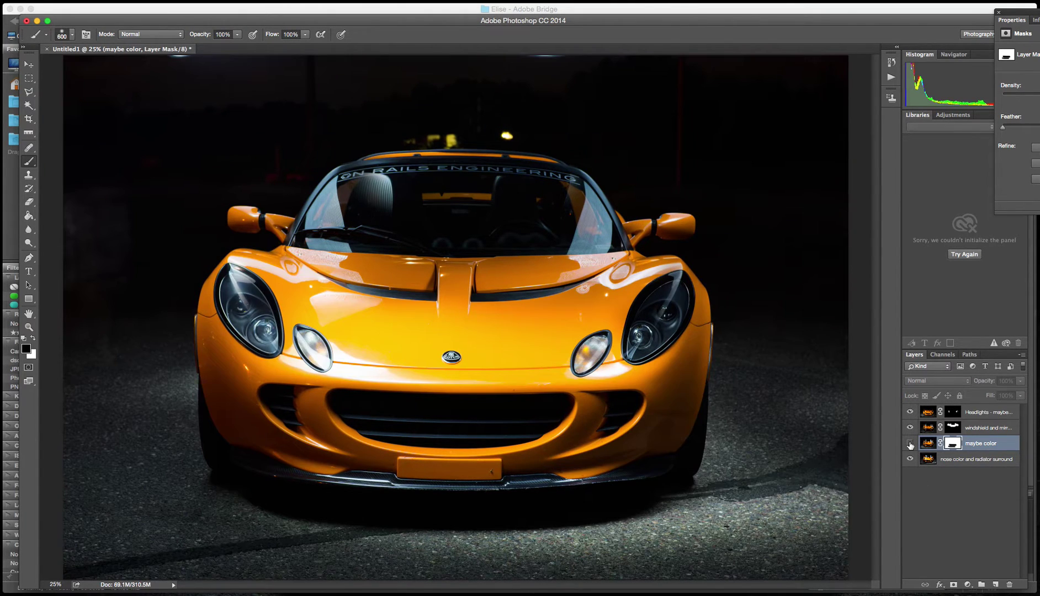
{"action": "left_click", "coordinate": [910, 443]}
{"action": "left_click", "coordinate": [910, 443]}
{"action": "left_click", "coordinate": [911, 443]}
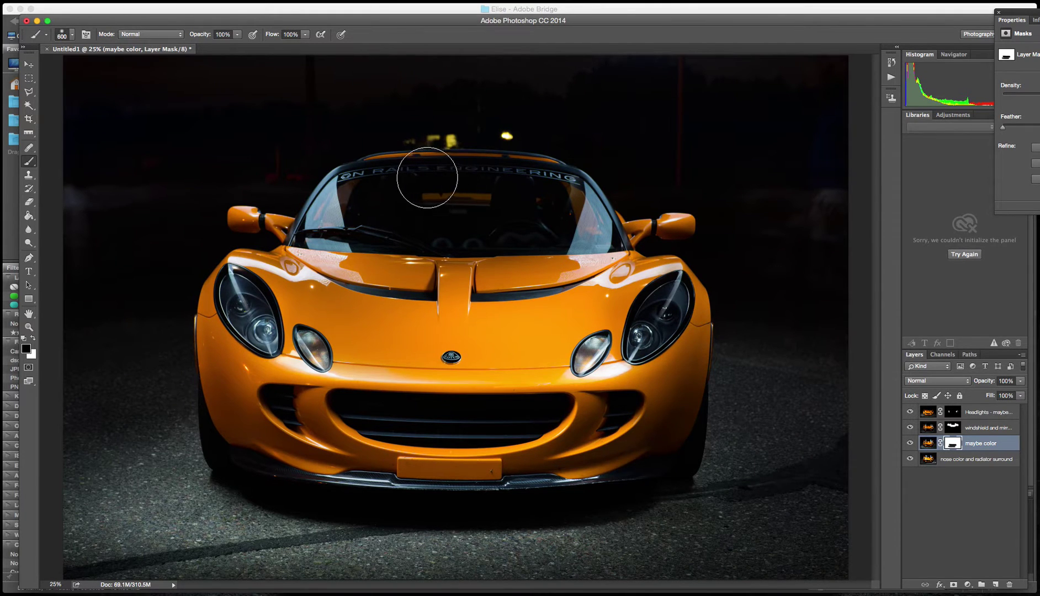
Step: Paint black over the upper windshield on the "maybe color" mask and hide the headrest on the image's left side with a 200 px white brush
{"action": "mouse_move", "coordinate": [467, 168]}
{"action": "left_mouse_down"}
{"action": "mouse_move", "coordinate": [542, 168]}
{"action": "mouse_move", "coordinate": [392, 168]}
{"action": "mouse_move", "coordinate": [420, 182]}
{"action": "mouse_move", "coordinate": [392, 205]}
{"action": "mouse_move", "coordinate": [378, 198]}
{"action": "mouse_move", "coordinate": [397, 199]}
{"action": "mouse_move", "coordinate": [376, 194]}
{"action": "left_mouse_up"}
{"action": "key", "text": "x"}
{"action": "key", "text": "x"}
{"action": "mouse_move", "coordinate": [394, 139]}
{"action": "left_mouse_down"}
{"action": "mouse_move", "coordinate": [383, 132]}
{"action": "mouse_move", "coordinate": [455, 176]}
{"action": "mouse_move", "coordinate": [390, 197]}
{"action": "mouse_move", "coordinate": [510, 257]}
{"action": "mouse_move", "coordinate": [506, 268]}
{"action": "mouse_move", "coordinate": [422, 215]}
{"action": "left_mouse_up"}
{"action": "key", "text": "x"}
{"action": "key", "text": "bracketleft"}
{"action": "key", "text": "bracketleft"}
{"action": "key", "text": "bracketleft"}
{"action": "key", "text": "bracketleft"}
{"action": "key", "text": "bracketleft"}
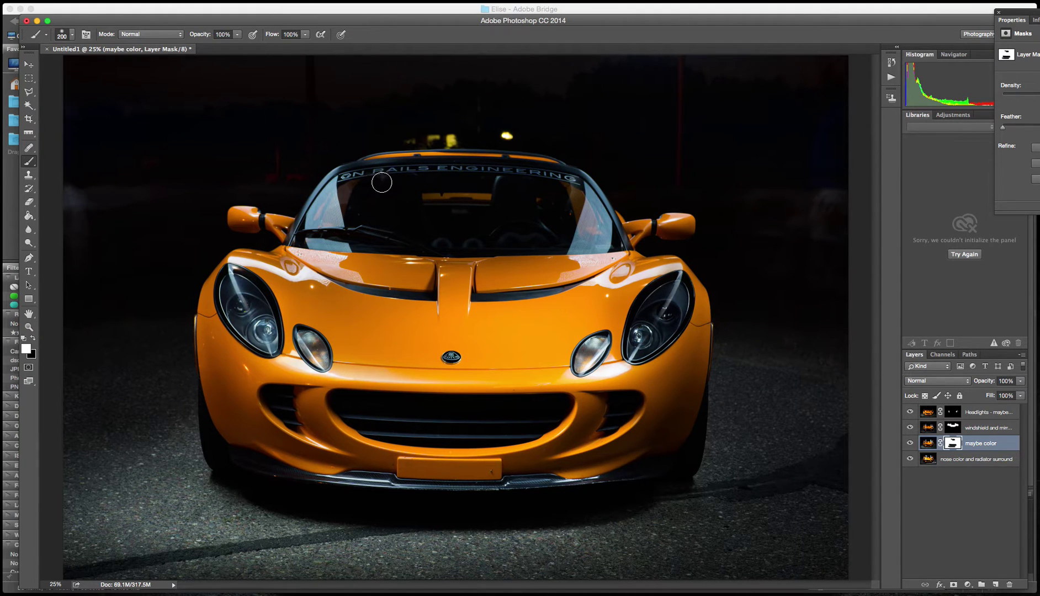
Step: Stamp all visible layers into a new merged layer and move it to the top of the stack
{"action": "left_click", "coordinate": [910, 443]}
{"action": "left_click", "coordinate": [910, 444]}
{"action": "left_click", "coordinate": [982, 459]}
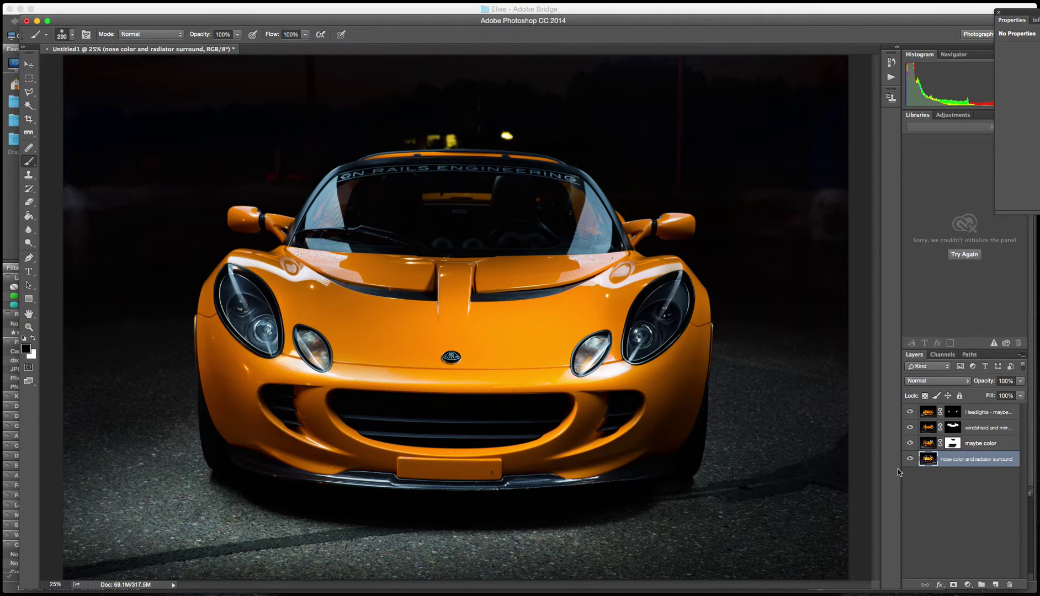
{"action": "key", "text": "ctrl+shift+alt+e"}
{"action": "left_click", "coordinate": [951, 476]}
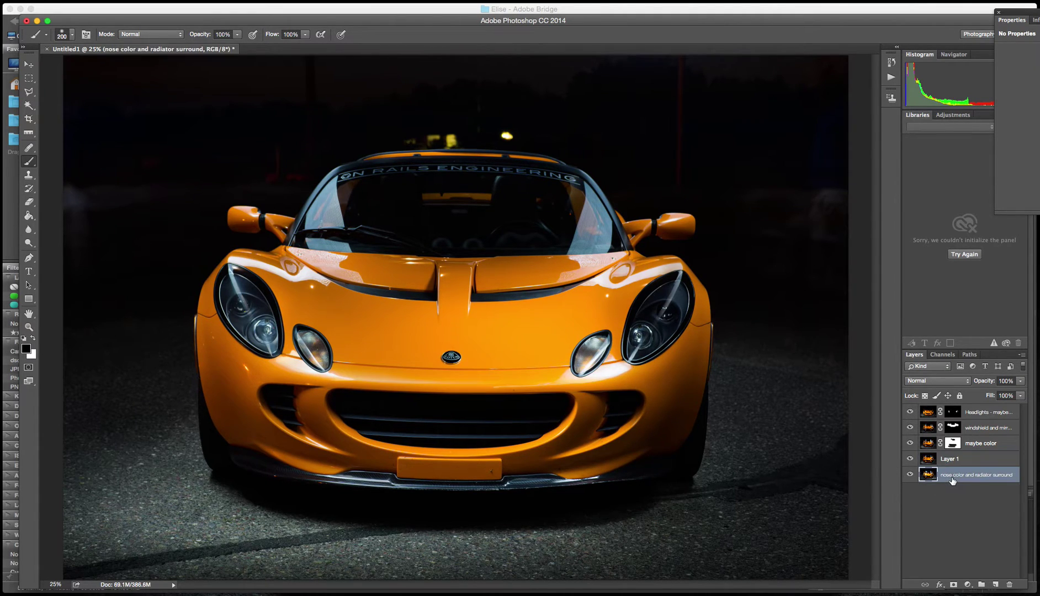
{"action": "left_click_drag", "start_coordinate": [955, 462], "coordinate": [977, 408]}
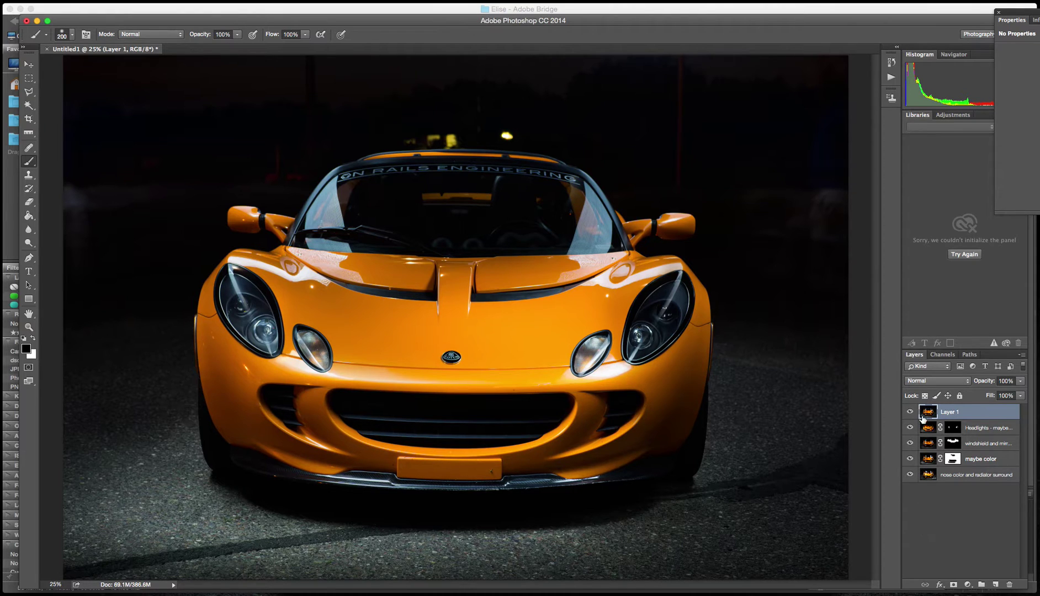
Step: Zoom in on the orange plate panel below the grille and choose the Healing Brush tool
{"action": "scroll", "coordinate": [529, 490], "scroll_direction": "up", "scroll_amount": 5}
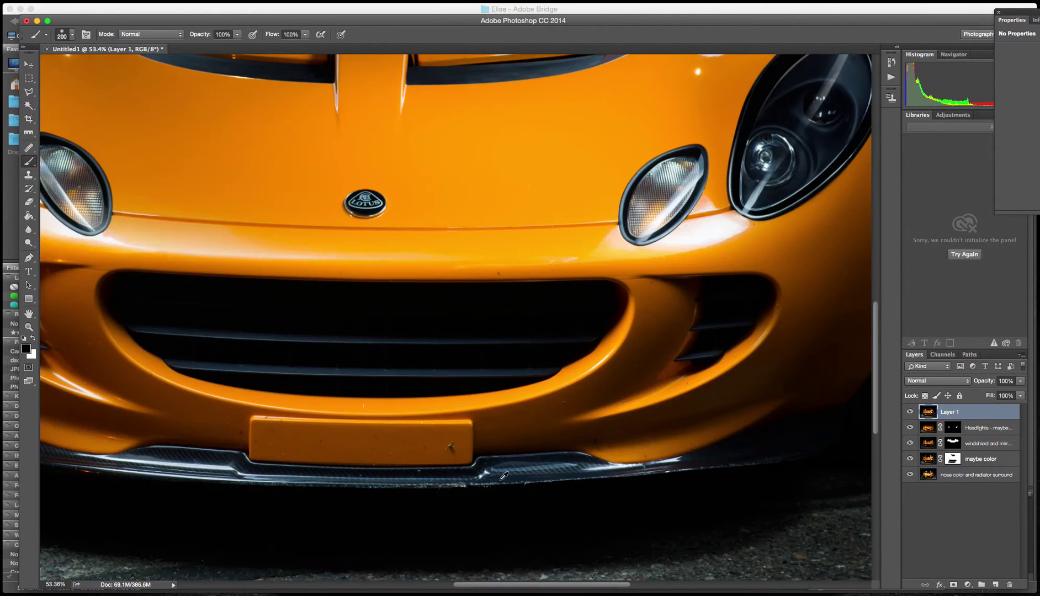
{"action": "scroll", "coordinate": [451, 454], "scroll_direction": "down", "scroll_amount": 1}
{"action": "left_click_drag", "start_coordinate": [295, 343], "coordinate": [462, 343]}
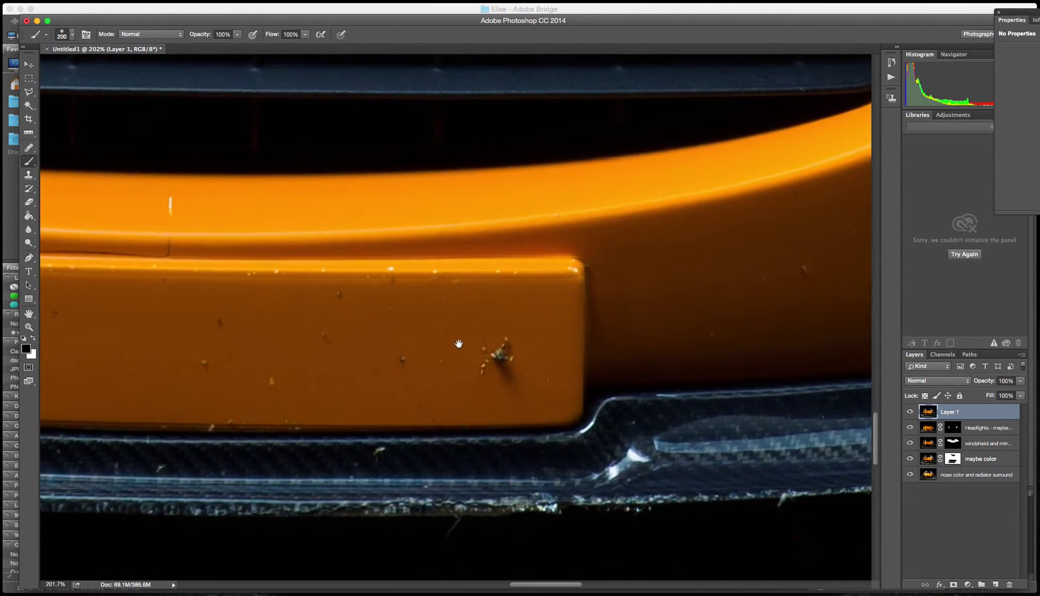
{"action": "left_click", "coordinate": [29, 147]}
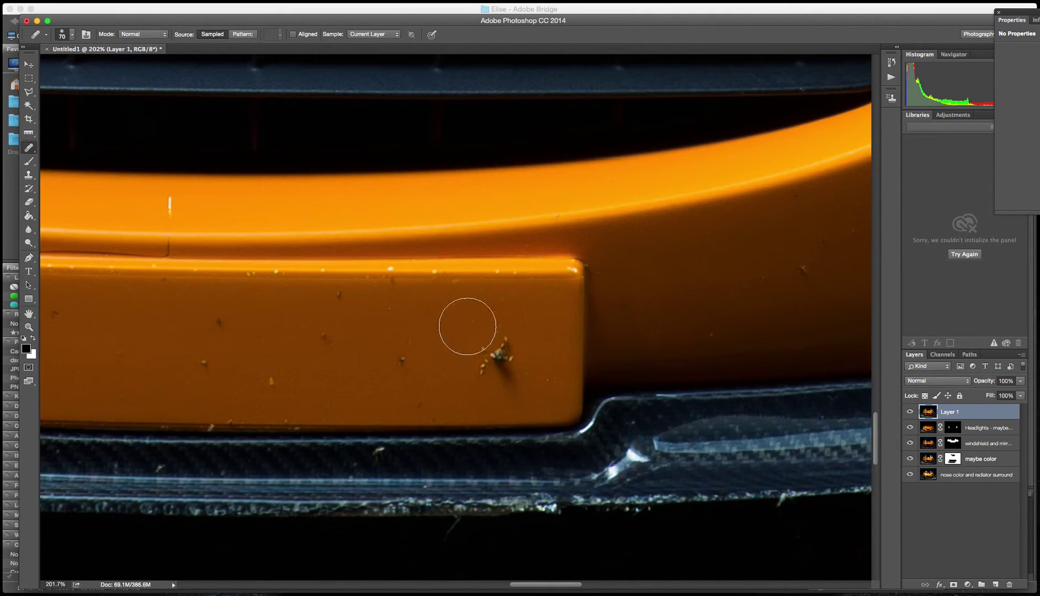
Step: Try to heal the large dirt spot on the plate panel with the 70 px Healing Brush and undo it
{"action": "left_click", "coordinate": [456, 322], "text": "alt"}
{"action": "left_click", "coordinate": [497, 349]}
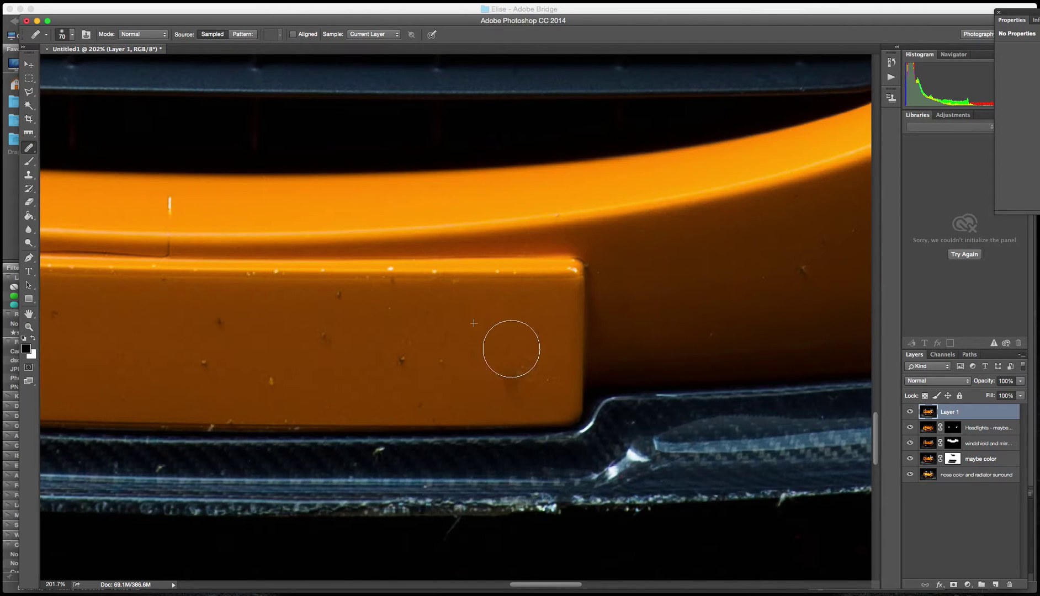
{"action": "key", "text": "super+z"}
Step: Reduce the Healing Brush to 45 px and heal the dirt specks and the large spot on the plate panel from clean paint
{"action": "key", "text": "bracketleft"}
{"action": "key", "text": "bracketleft"}
{"action": "key", "text": "bracketleft"}
{"action": "left_click", "coordinate": [443, 330], "text": "alt"}
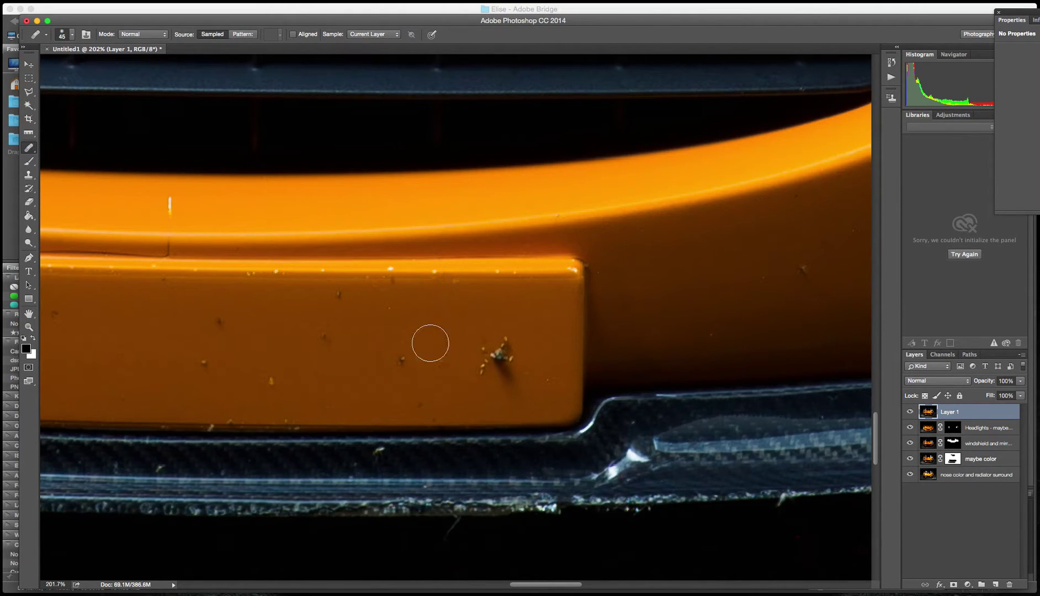
{"action": "left_click", "coordinate": [322, 334]}
{"action": "left_click", "coordinate": [219, 324]}
{"action": "left_click", "coordinate": [338, 297]}
{"action": "left_click", "coordinate": [410, 347], "text": "alt"}
{"action": "mouse_move", "coordinate": [491, 346]}
{"action": "left_mouse_down"}
{"action": "mouse_move", "coordinate": [471, 366]}
{"action": "mouse_move", "coordinate": [500, 358]}
{"action": "mouse_move", "coordinate": [480, 346]}
{"action": "left_mouse_up"}
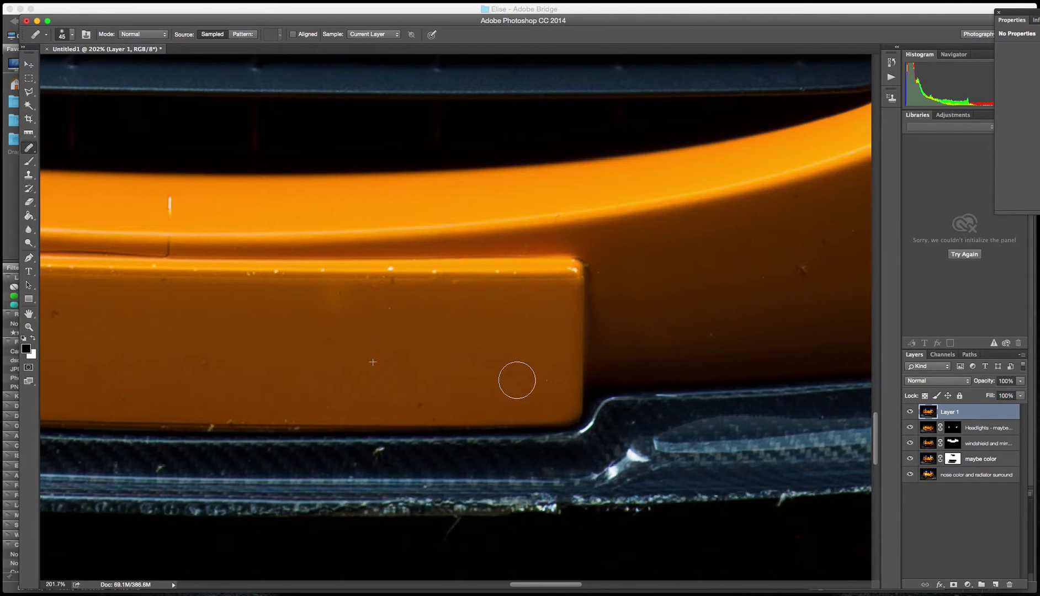
Step: Choose the Clone Stamp tool at 80 px and clone clean paint across the middle of the plate panel
{"action": "left_click", "coordinate": [28, 174]}
{"action": "key", "text": "bracketright"}
{"action": "key", "text": "bracketright"}
{"action": "key", "text": "bracketright"}
{"action": "key", "text": "bracketright"}
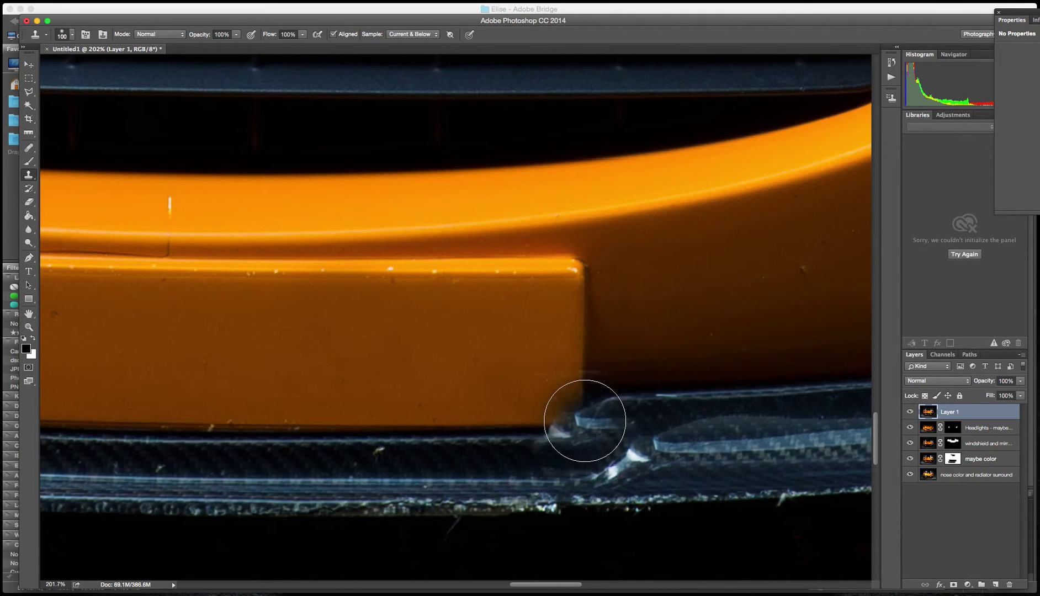
{"action": "key", "text": "bracketleft"}
{"action": "key", "text": "bracketleft"}
{"action": "left_click", "coordinate": [409, 369], "text": "alt"}
{"action": "left_click_drag", "start_coordinate": [308, 366], "coordinate": [396, 372]}
{"action": "scroll", "coordinate": [713, 444], "scroll_direction": "down", "scroll_amount": 3}
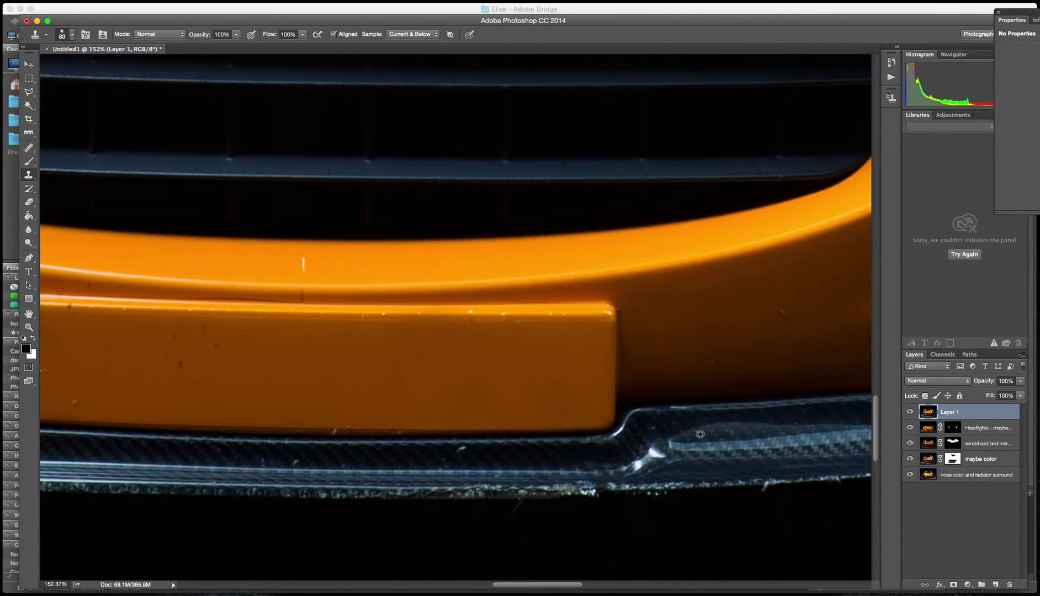
Step: Heal the small speck on the orange bumper beside the plate panel with the 45 px Healing Brush from clean paint
{"action": "left_click", "coordinate": [28, 148]}
{"action": "left_click", "coordinate": [757, 298], "text": "alt"}
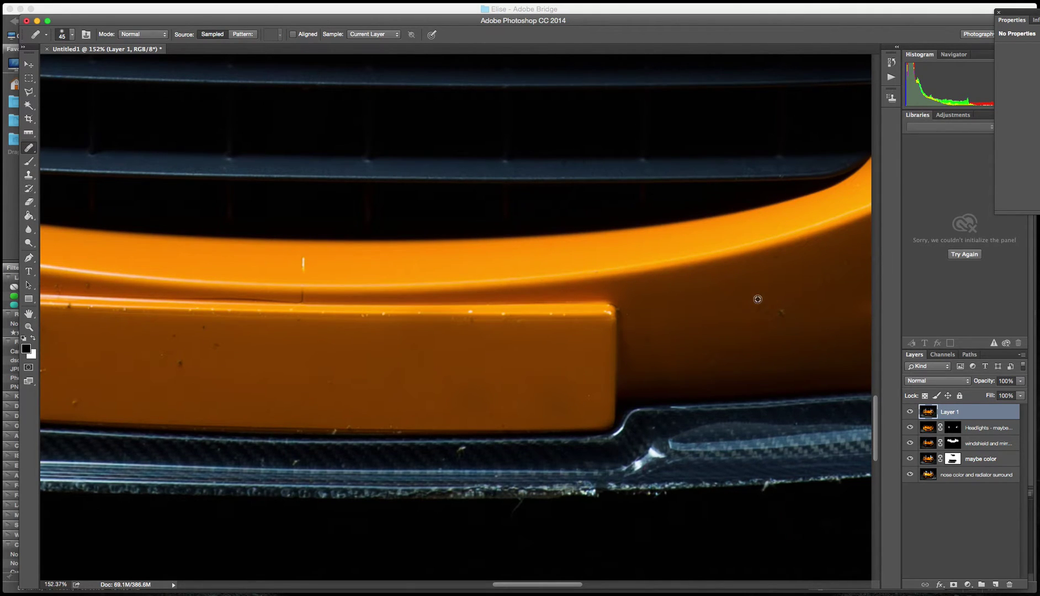
{"action": "left_click", "coordinate": [789, 318]}
Step: Draw a Ruler line across the car between the upper tips of the two headlights
{"action": "scroll", "coordinate": [355, 374], "scroll_direction": "down", "scroll_amount": 3}
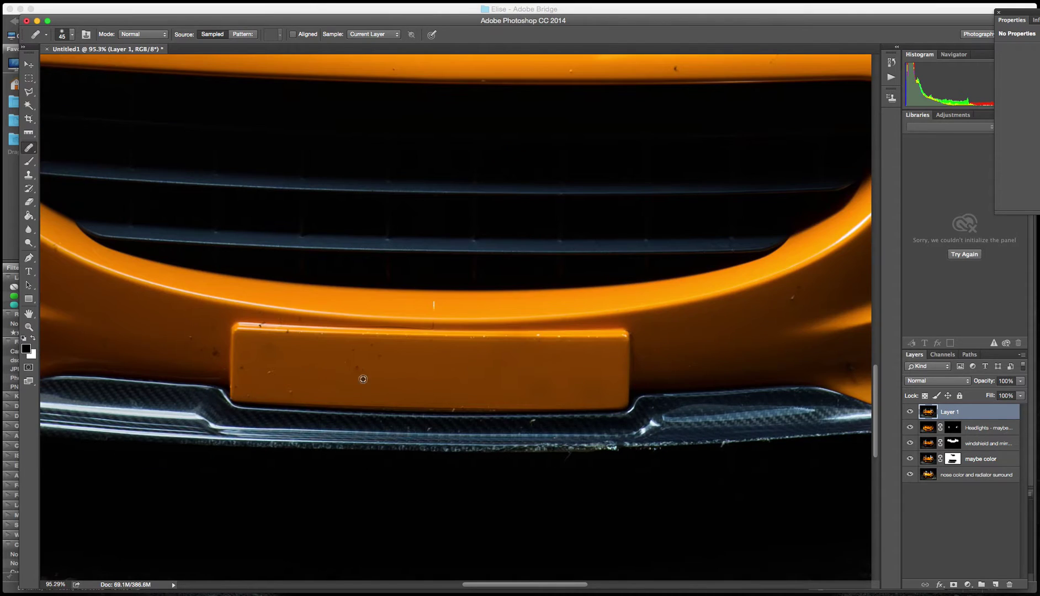
{"action": "scroll", "coordinate": [370, 385], "scroll_direction": "up", "scroll_amount": 1}
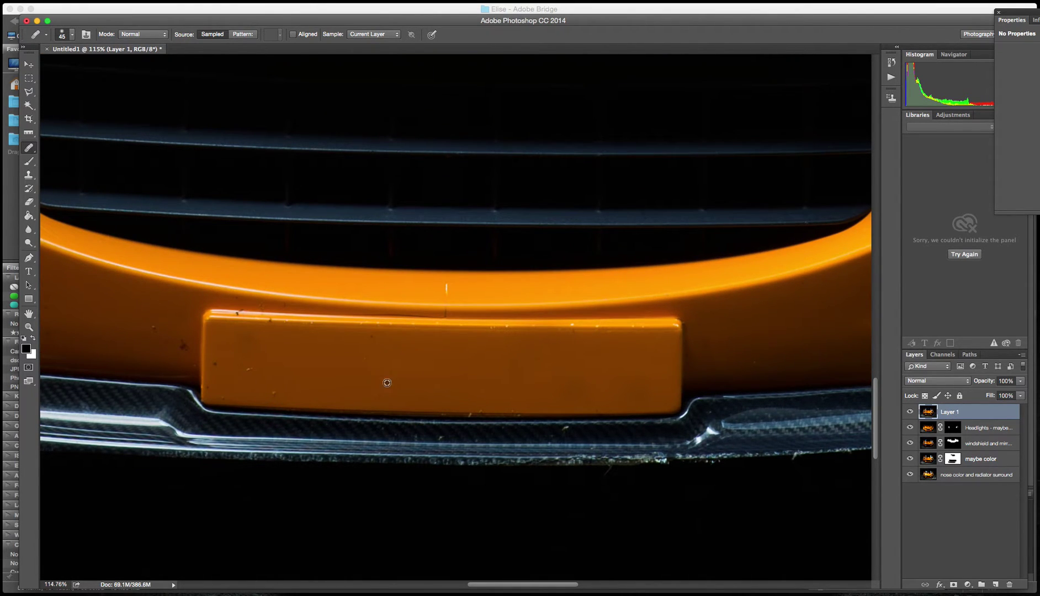
{"action": "scroll", "coordinate": [358, 367], "scroll_direction": "down", "scroll_amount": 5}
{"action": "scroll", "coordinate": [389, 378], "scroll_direction": "up", "scroll_amount": 3}
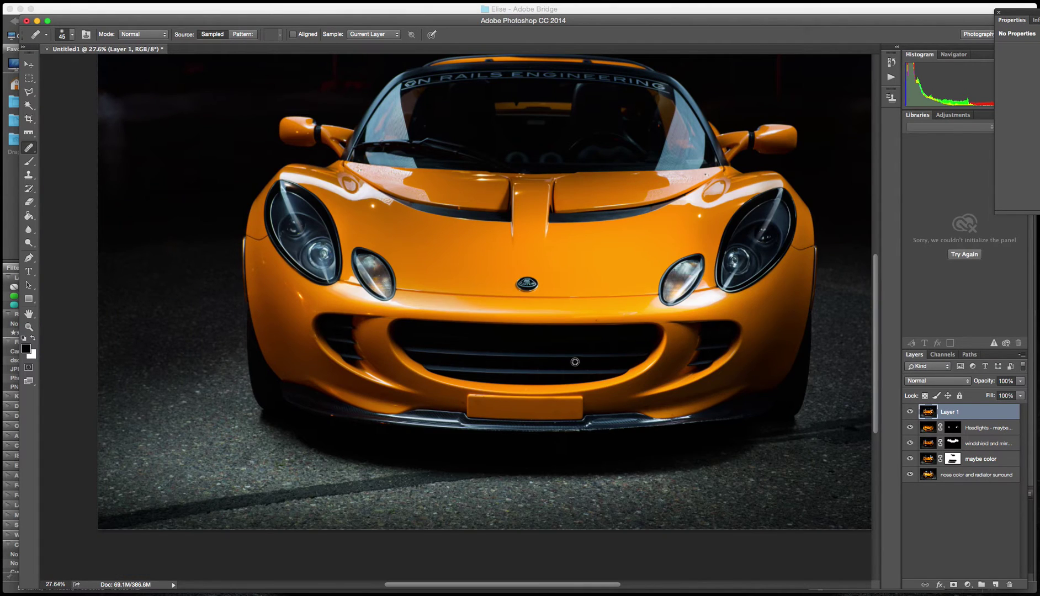
{"action": "scroll", "coordinate": [624, 387], "scroll_direction": "up", "scroll_amount": 3}
{"action": "left_click", "coordinate": [30, 133]}
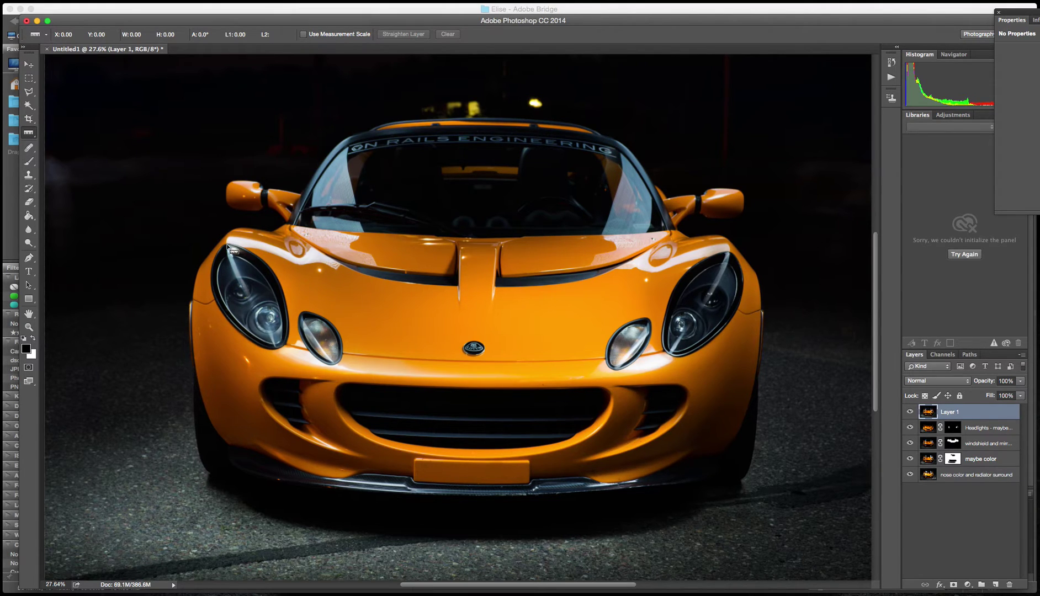
{"action": "left_click_drag", "start_coordinate": [228, 244], "coordinate": [729, 253]}
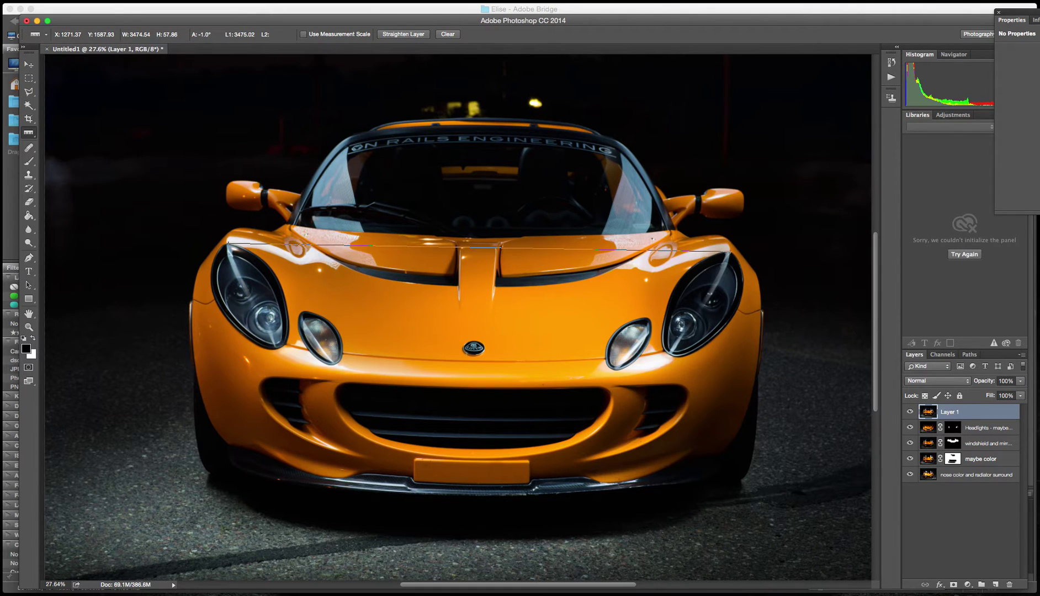
Step: Rotate the canvas 0.95° counterclockwise to level the ruler line
{"action": "left_click", "coordinate": [17, 0]}
{"action": "mouse_move", "coordinate": [52, 39]}
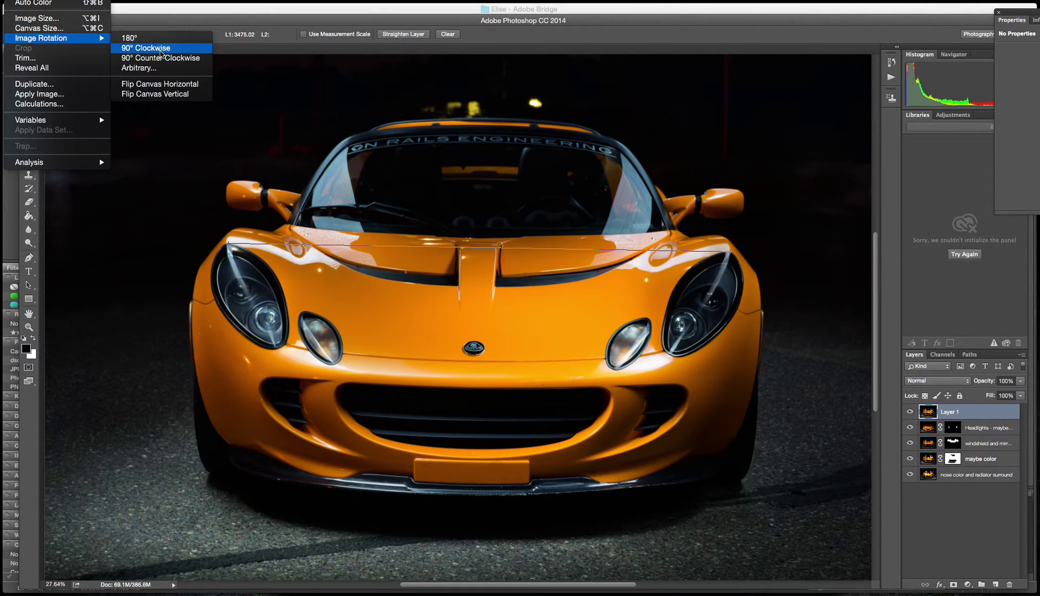
{"action": "left_click", "coordinate": [163, 69]}
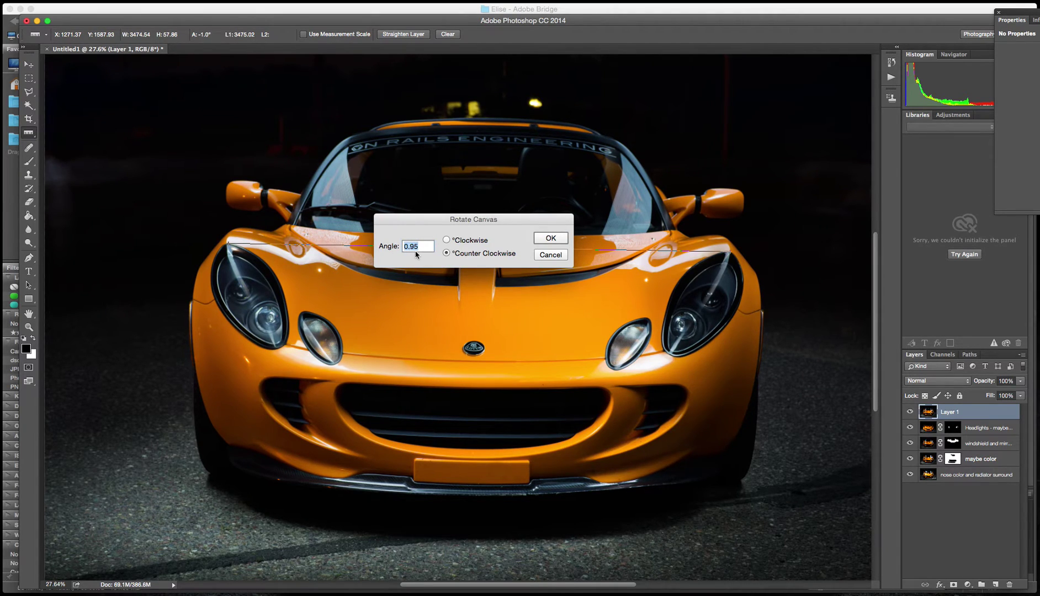
{"action": "key", "text": "Return"}
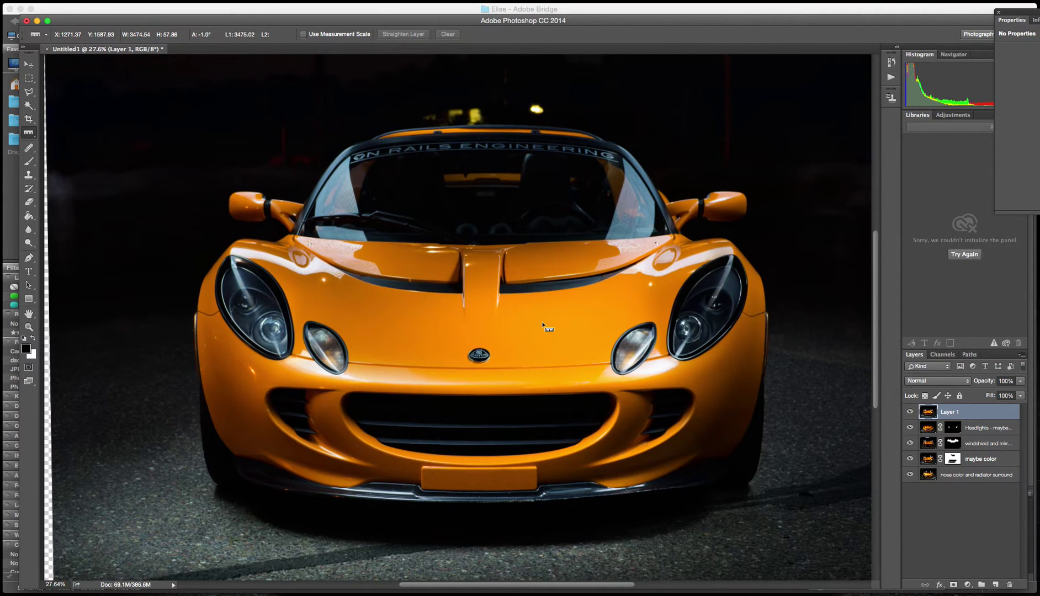
Step: Clear the 16:9 crop ratio and draw a free crop frame inside the transparent edges of the rotated image
{"action": "scroll", "coordinate": [556, 344], "scroll_direction": "down", "scroll_amount": 3}
{"action": "scroll", "coordinate": [556, 343], "scroll_direction": "up", "scroll_amount": 1}
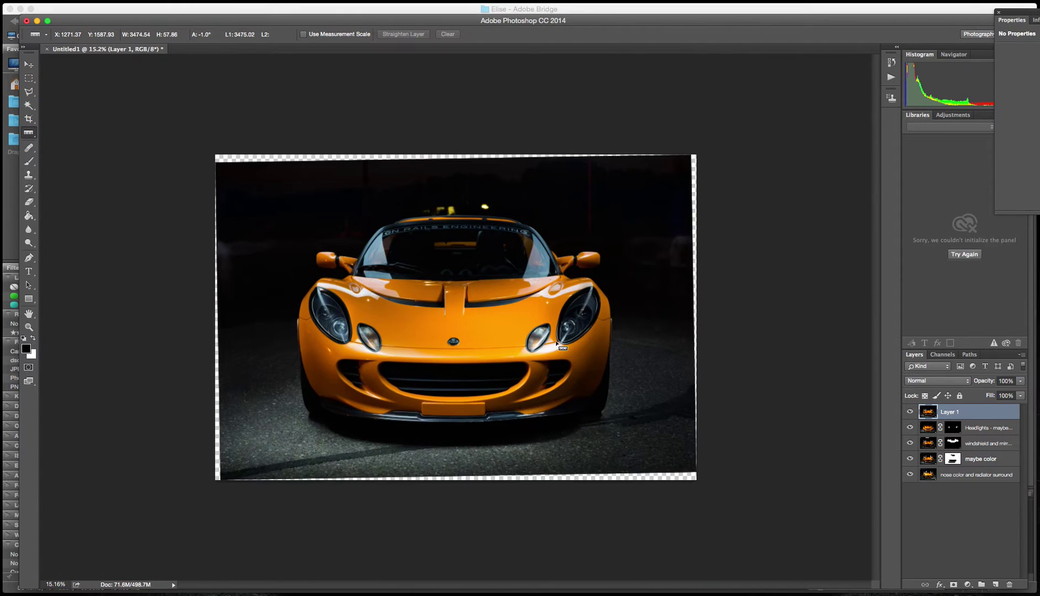
{"action": "key", "text": "c"}
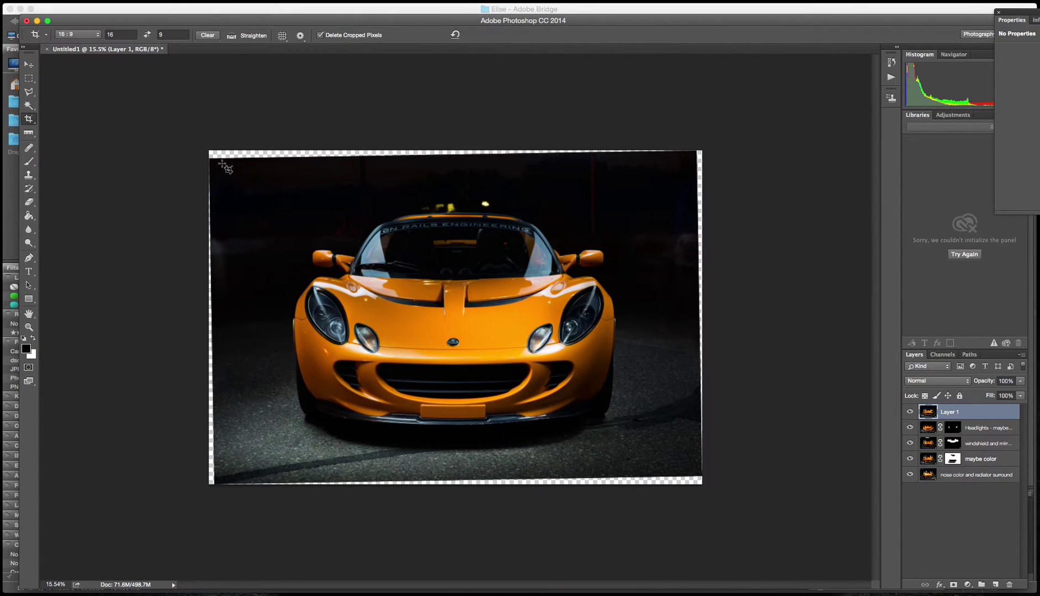
{"action": "left_click", "coordinate": [205, 35]}
{"action": "left_click_drag", "start_coordinate": [232, 164], "coordinate": [693, 471]}
Step: Shift the crop frame horizontally to center the car and apply the crop
{"action": "left_click_drag", "start_coordinate": [489, 349], "coordinate": [479, 349]}
{"action": "key", "text": "Left"}
{"action": "key", "text": "Left"}
{"action": "key", "text": "Left"}
{"action": "key", "text": "Left"}
{"action": "key", "text": "Left"}
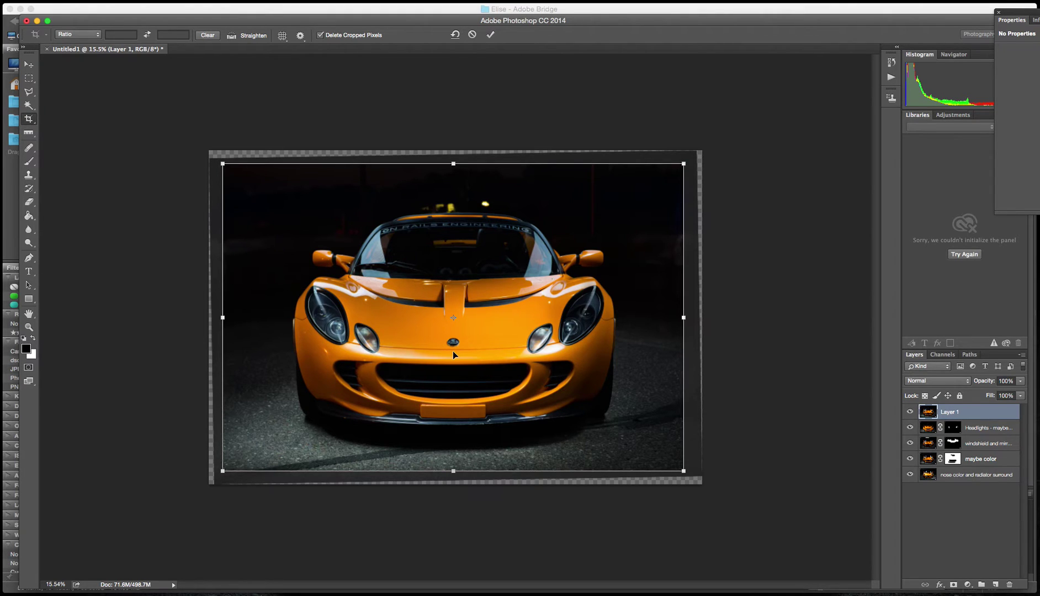
{"action": "key", "text": "Return"}
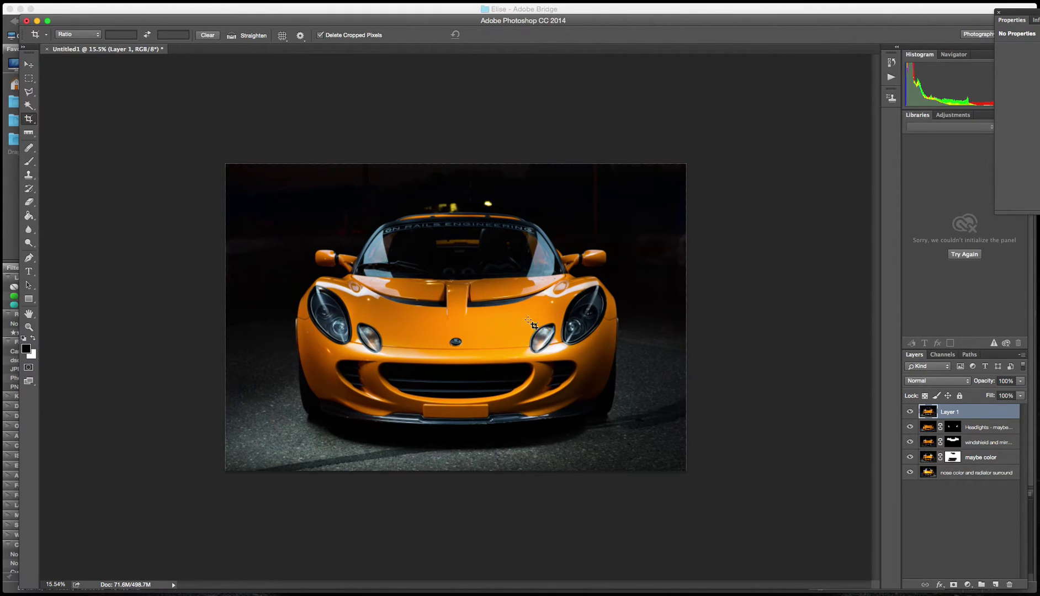
Step: Add a new layer and paint black over the dark background around the car's upper half with a 1300 px Brush
{"action": "left_click", "coordinate": [995, 584]}
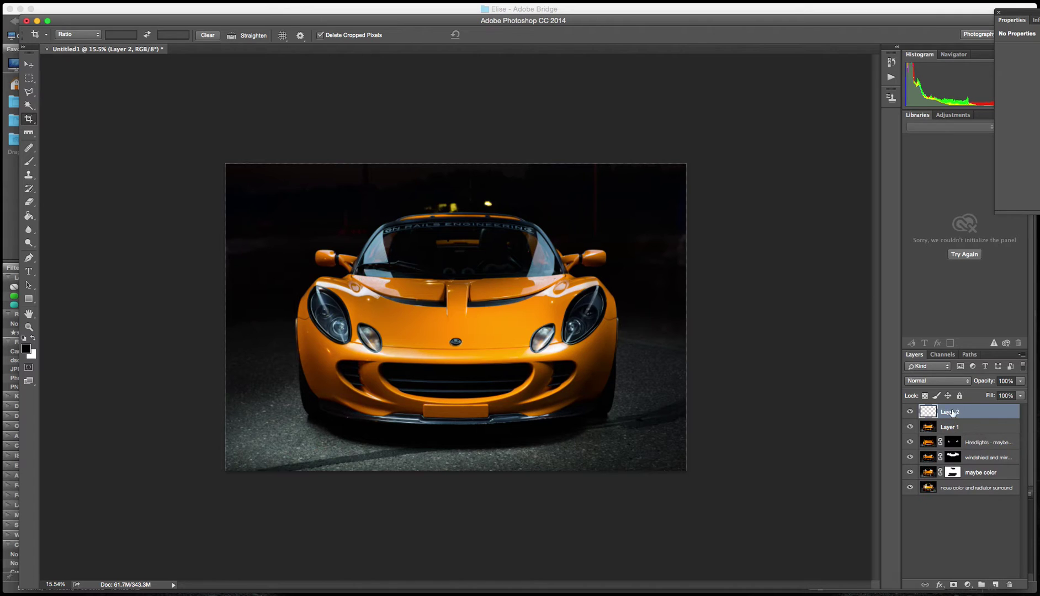
{"action": "key", "text": "b"}
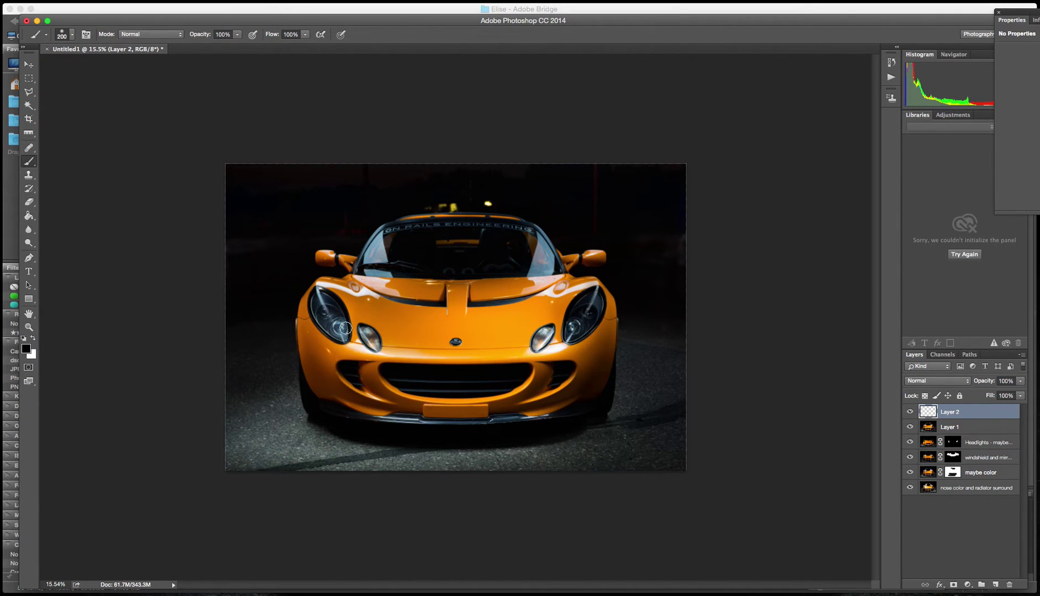
{"action": "key", "text": "bracketright"}
{"action": "key", "text": "bracketright"}
{"action": "key", "text": "bracketright"}
{"action": "key", "text": "bracketright"}
{"action": "key", "text": "bracketright"}
{"action": "key", "text": "bracketright"}
{"action": "key", "text": "bracketright"}
{"action": "key", "text": "bracketright"}
{"action": "key", "text": "bracketright"}
{"action": "key", "text": "bracketright"}
{"action": "mouse_move", "coordinate": [343, 156]}
{"action": "left_mouse_down"}
{"action": "mouse_move", "coordinate": [298, 161]}
{"action": "mouse_move", "coordinate": [261, 189]}
{"action": "mouse_move", "coordinate": [229, 293]}
{"action": "mouse_move", "coordinate": [249, 221]}
{"action": "mouse_move", "coordinate": [297, 174]}
{"action": "mouse_move", "coordinate": [370, 157]}
{"action": "mouse_move", "coordinate": [581, 158]}
{"action": "mouse_move", "coordinate": [702, 204]}
{"action": "mouse_move", "coordinate": [730, 238]}
{"action": "mouse_move", "coordinate": [664, 181]}
{"action": "mouse_move", "coordinate": [735, 333]}
{"action": "left_mouse_up"}
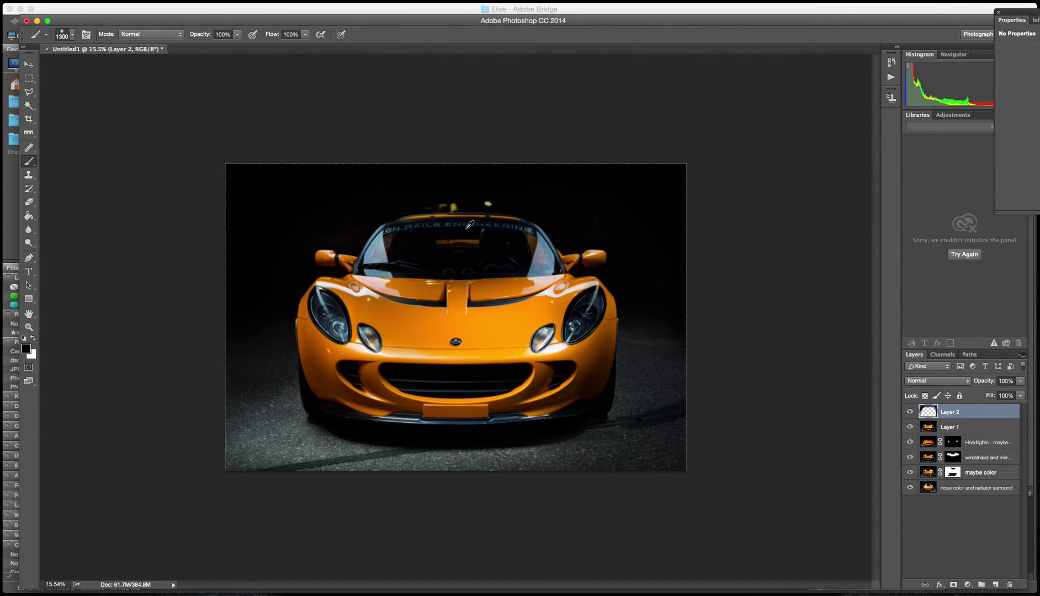
Step: Examine the roof edge with its background lights, the hood, headlights, grille and bumper up close, ending with the whole image
{"action": "scroll", "coordinate": [470, 224], "scroll_direction": "up", "scroll_amount": 5}
{"action": "scroll", "coordinate": [501, 178], "scroll_direction": "up", "scroll_amount": 5}
{"action": "scroll", "coordinate": [515, 221], "scroll_direction": "down", "scroll_amount": 4}
{"action": "scroll", "coordinate": [512, 292], "scroll_direction": "up", "scroll_amount": 1}
{"action": "scroll", "coordinate": [513, 291], "scroll_direction": "up", "scroll_amount": 5}
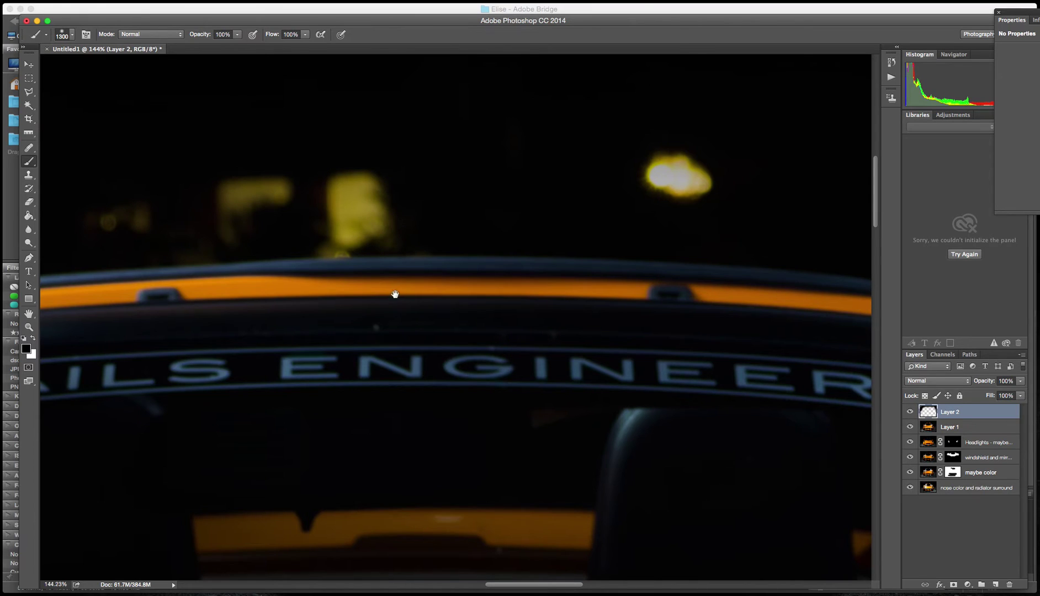
{"action": "scroll", "coordinate": [453, 306], "scroll_direction": "down", "scroll_amount": 5}
{"action": "left_click_drag", "start_coordinate": [479, 446], "coordinate": [479, 263]}
{"action": "scroll", "coordinate": [300, 250], "scroll_direction": "up", "scroll_amount": 4}
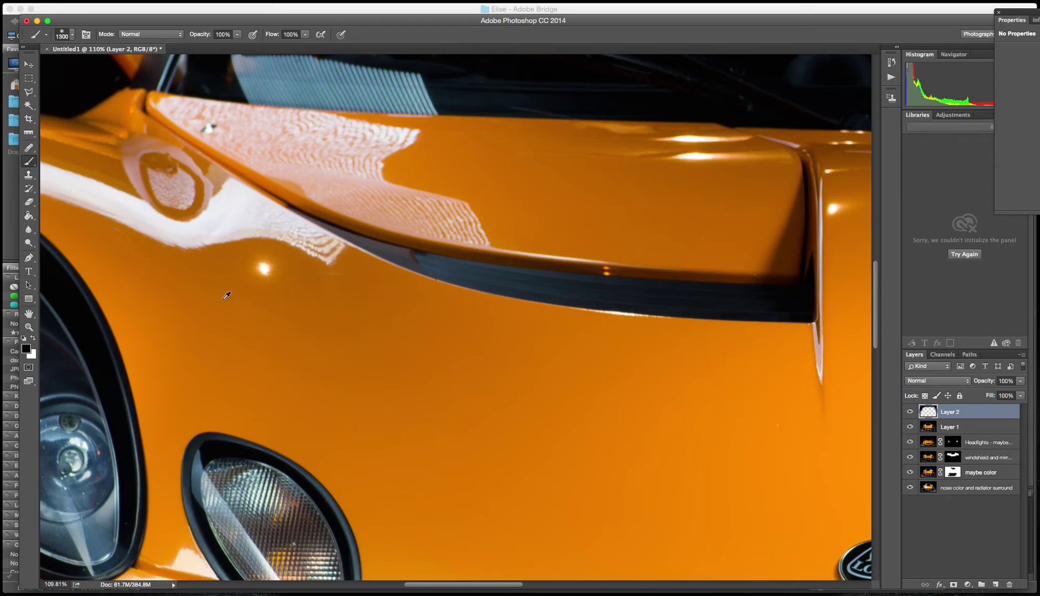
{"action": "left_click", "coordinate": [297, 401], "text": "alt"}
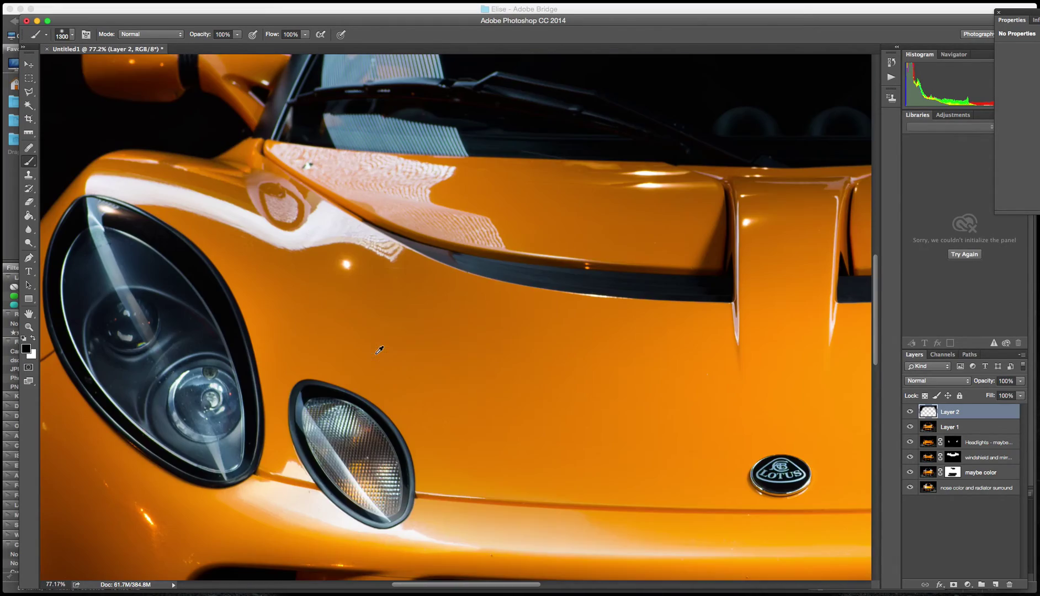
{"action": "scroll", "coordinate": [394, 420], "scroll_direction": "down", "scroll_amount": 5}
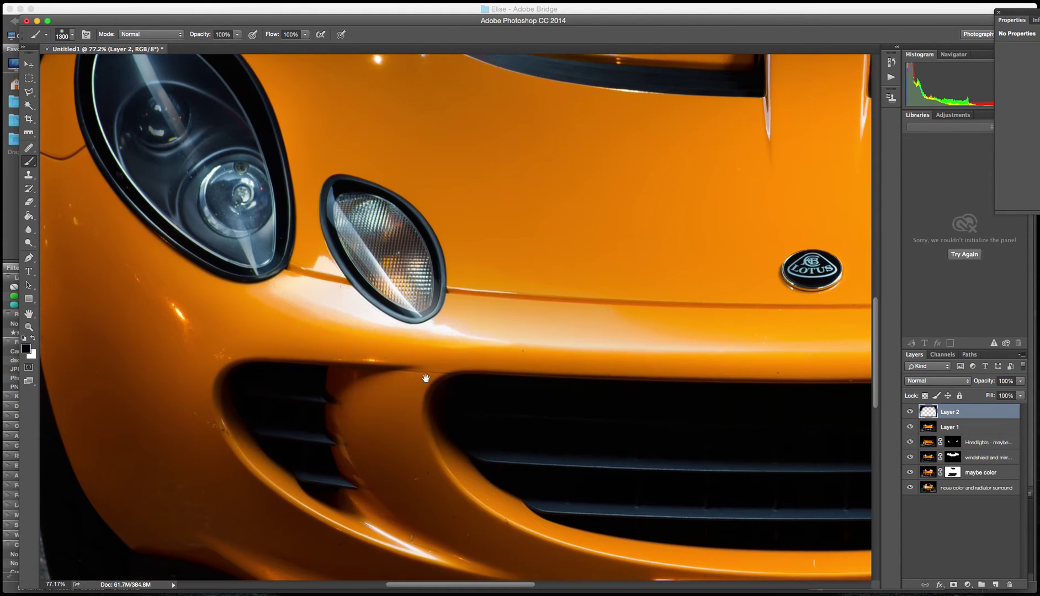
{"action": "scroll", "coordinate": [339, 275], "scroll_direction": "down", "scroll_amount": 5}
{"action": "scroll", "coordinate": [339, 274], "scroll_direction": "right", "scroll_amount": 3}
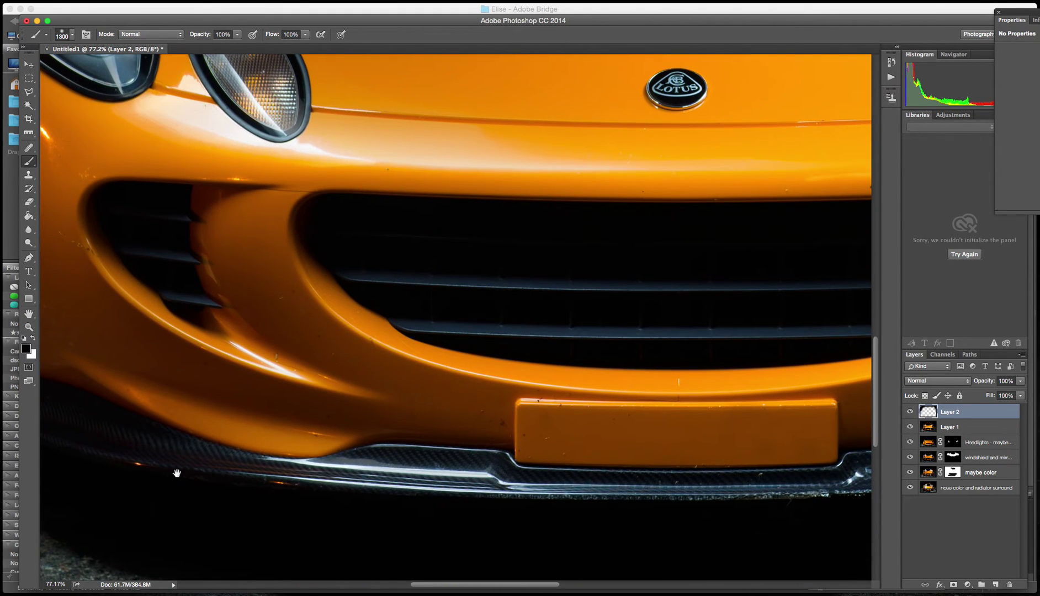
{"action": "scroll", "coordinate": [540, 488], "scroll_direction": "right", "scroll_amount": 15}
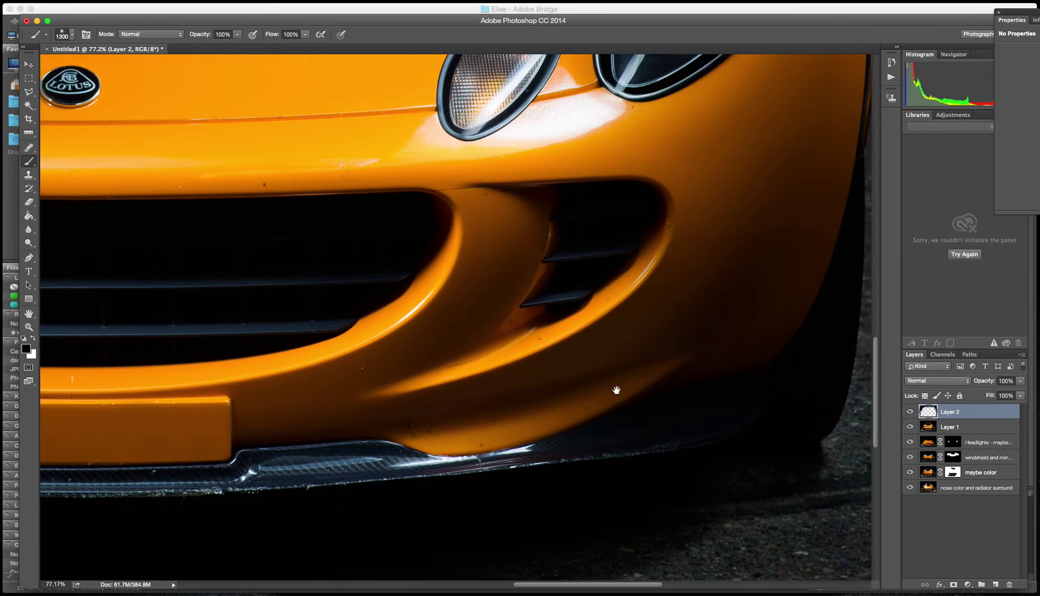
{"action": "scroll", "coordinate": [592, 406], "scroll_direction": "up", "scroll_amount": 2}
{"action": "scroll", "coordinate": [458, 473], "scroll_direction": "up", "scroll_amount": 7}
{"action": "scroll", "coordinate": [458, 472], "scroll_direction": "right", "scroll_amount": 3}
{"action": "scroll", "coordinate": [548, 230], "scroll_direction": "left", "scroll_amount": 7}
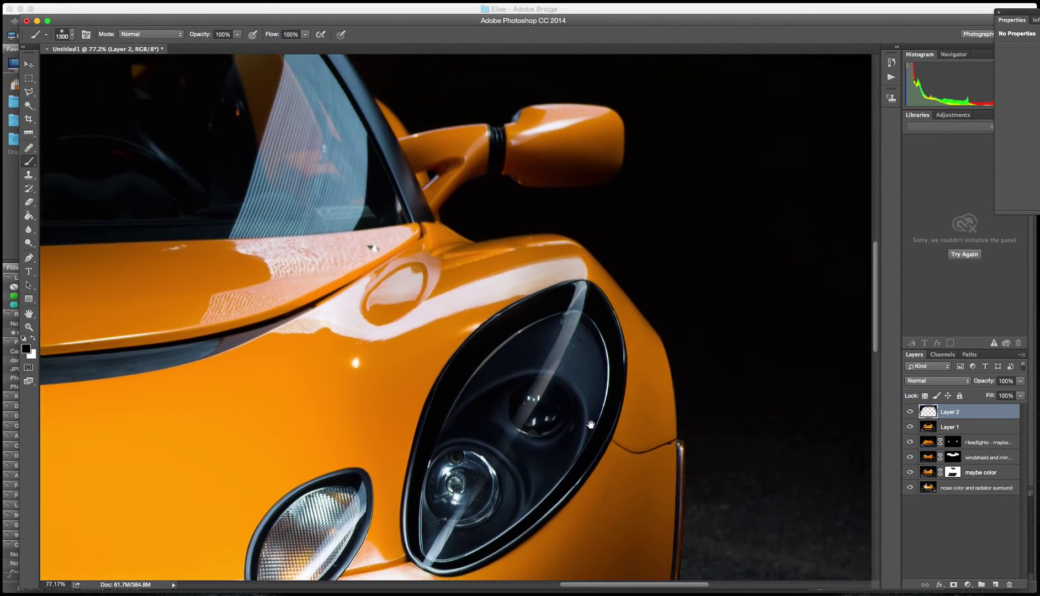
{"action": "scroll", "coordinate": [473, 285], "scroll_direction": "up", "scroll_amount": 1}
{"action": "scroll", "coordinate": [473, 285], "scroll_direction": "left", "scroll_amount": 5}
{"action": "key", "text": "super+0"}
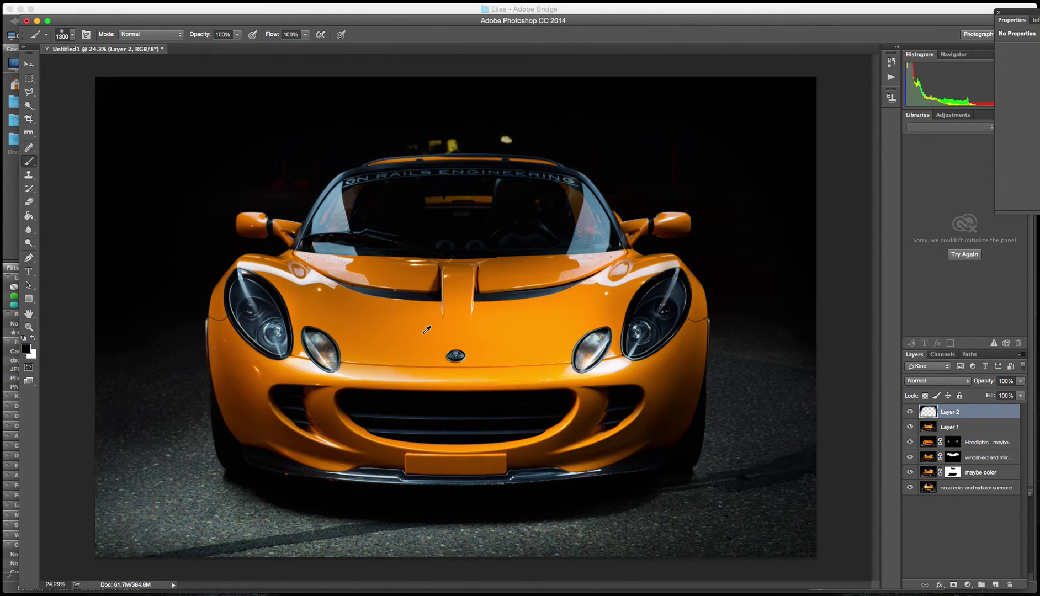
Step: Reduce the Brush to 200 px and paint black over the yellow background lights above the car's roof
{"action": "scroll", "coordinate": [427, 330], "scroll_direction": "up", "scroll_amount": 3}
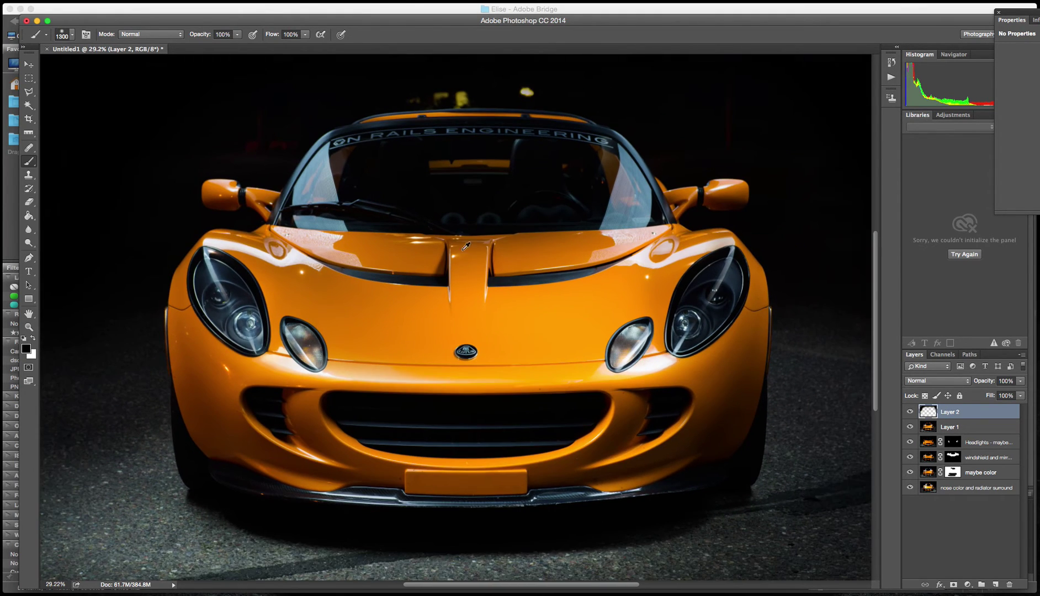
{"action": "scroll", "coordinate": [466, 255], "scroll_direction": "up", "scroll_amount": 10}
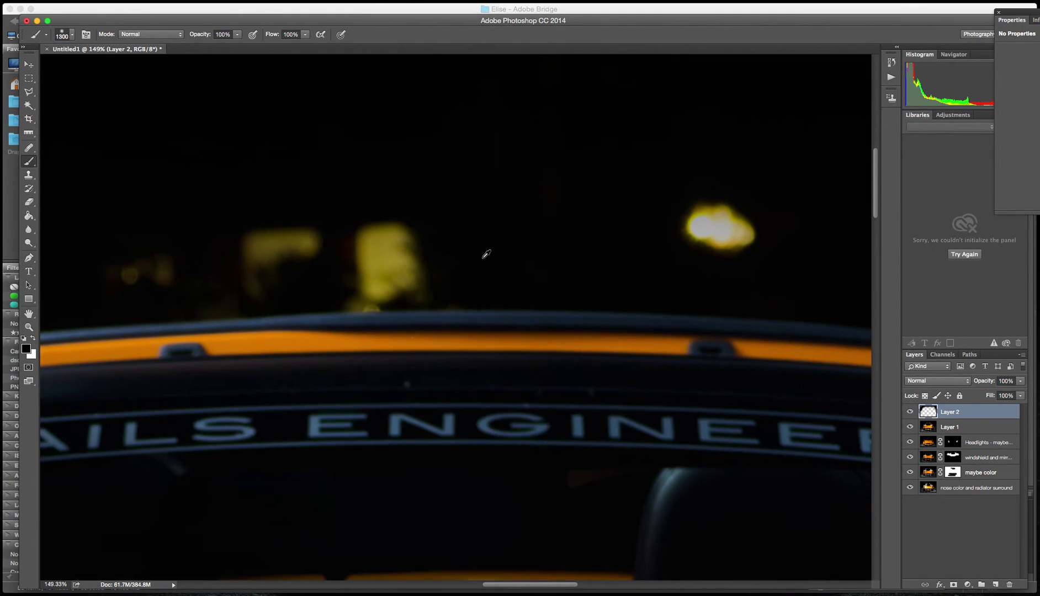
{"action": "key", "text": "bracketleft"}
{"action": "key", "text": "bracketleft"}
{"action": "key", "text": "bracketleft"}
{"action": "key", "text": "bracketleft"}
{"action": "key", "text": "bracketleft"}
{"action": "key", "text": "bracketleft"}
{"action": "key", "text": "bracketleft"}
{"action": "key", "text": "bracketleft"}
{"action": "mouse_move", "coordinate": [214, 261]}
{"action": "left_mouse_down"}
{"action": "mouse_move", "coordinate": [741, 234]}
{"action": "mouse_move", "coordinate": [697, 214]}
{"action": "left_mouse_up"}
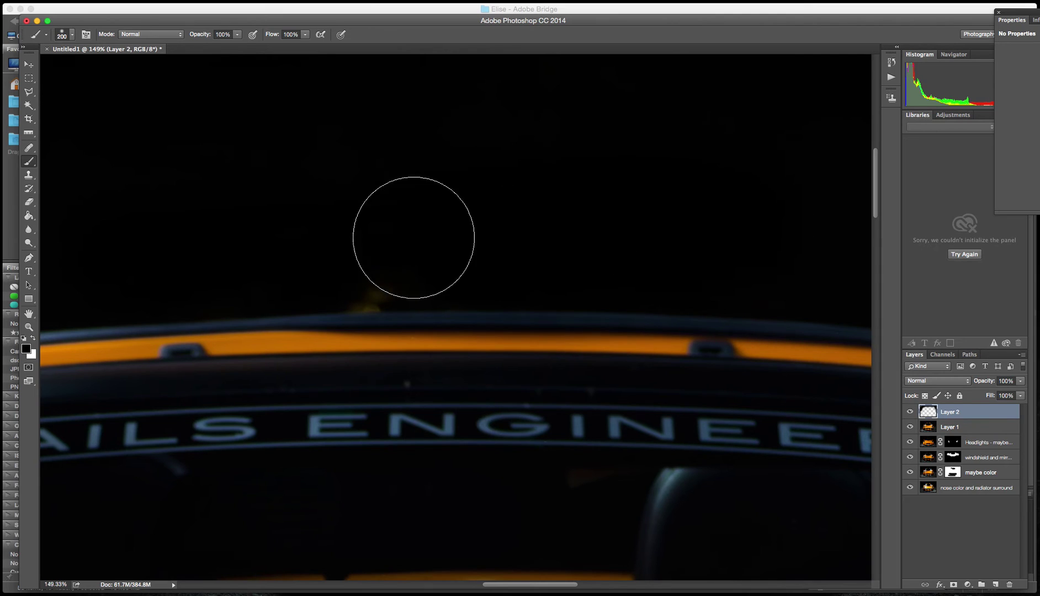
{"action": "mouse_move", "coordinate": [414, 234]}
{"action": "left_mouse_down"}
{"action": "mouse_move", "coordinate": [406, 257]}
{"action": "mouse_move", "coordinate": [311, 256]}
{"action": "left_mouse_up"}
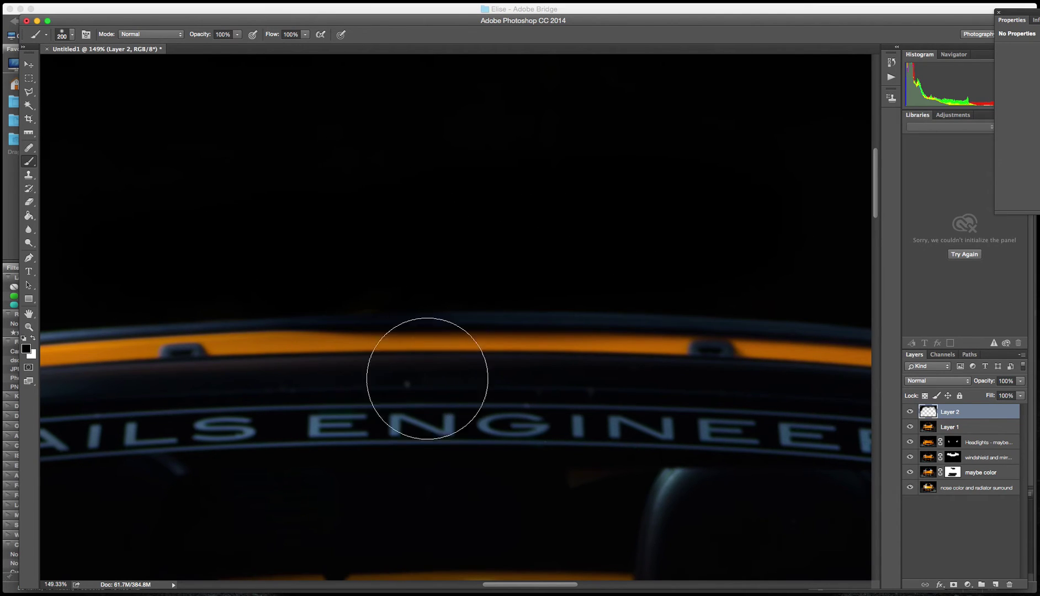
Step: Erase the black overspill along the car's roof edge with the Eraser reduced to 500 px
{"action": "key", "text": "e"}
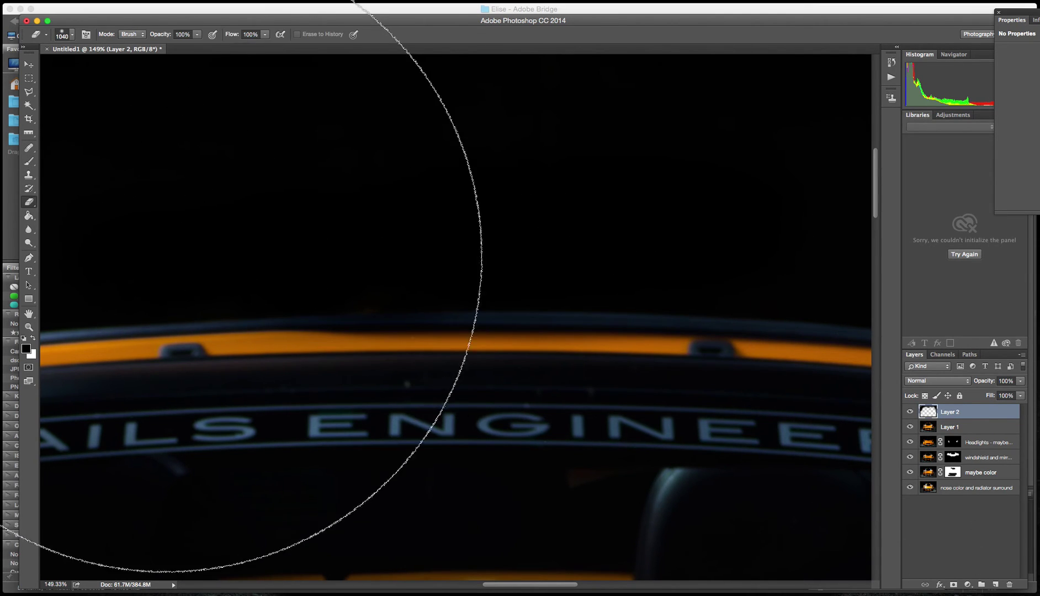
{"action": "key", "text": "bracketleft"}
{"action": "key", "text": "bracketleft"}
{"action": "key", "text": "bracketleft"}
{"action": "key", "text": "bracketleft"}
{"action": "key", "text": "bracketleft"}
{"action": "key", "text": "bracketleft"}
{"action": "key", "text": "bracketleft"}
{"action": "key", "text": "bracketleft"}
{"action": "key", "text": "bracketleft"}
{"action": "key", "text": "bracketleft"}
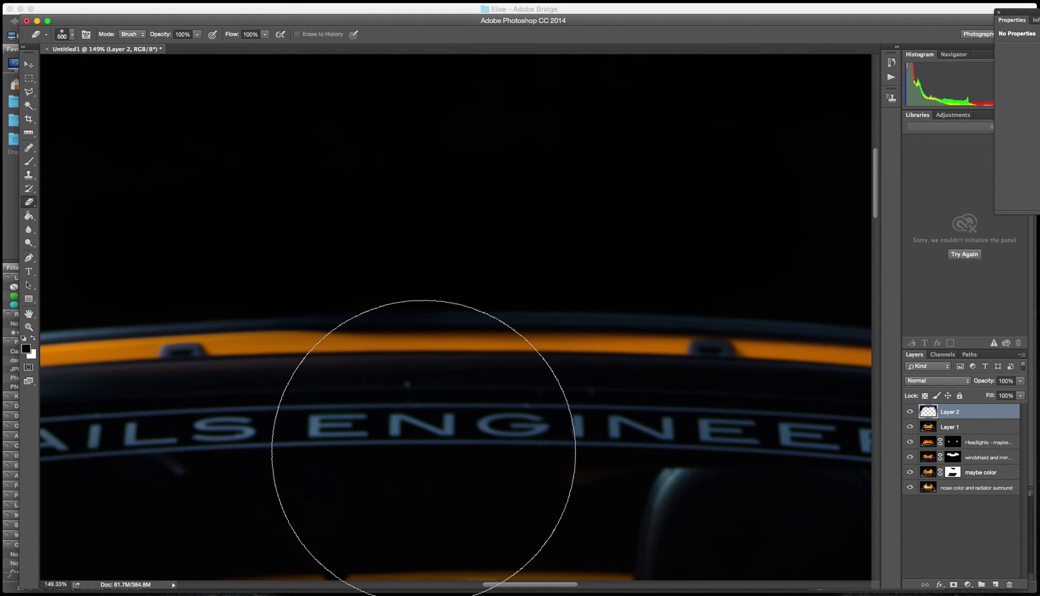
{"action": "mouse_move", "coordinate": [330, 400]}
{"action": "left_mouse_down"}
{"action": "mouse_move", "coordinate": [464, 383]}
{"action": "mouse_move", "coordinate": [337, 162]}
{"action": "mouse_move", "coordinate": [317, 213]}
{"action": "left_mouse_up"}
Step: Paint black again over the background directly above the roof with the 200 px Brush
{"action": "key", "text": "b"}
{"action": "left_click_drag", "start_coordinate": [429, 244], "coordinate": [279, 244]}
{"action": "scroll", "coordinate": [508, 381], "scroll_direction": "down", "scroll_amount": 6}
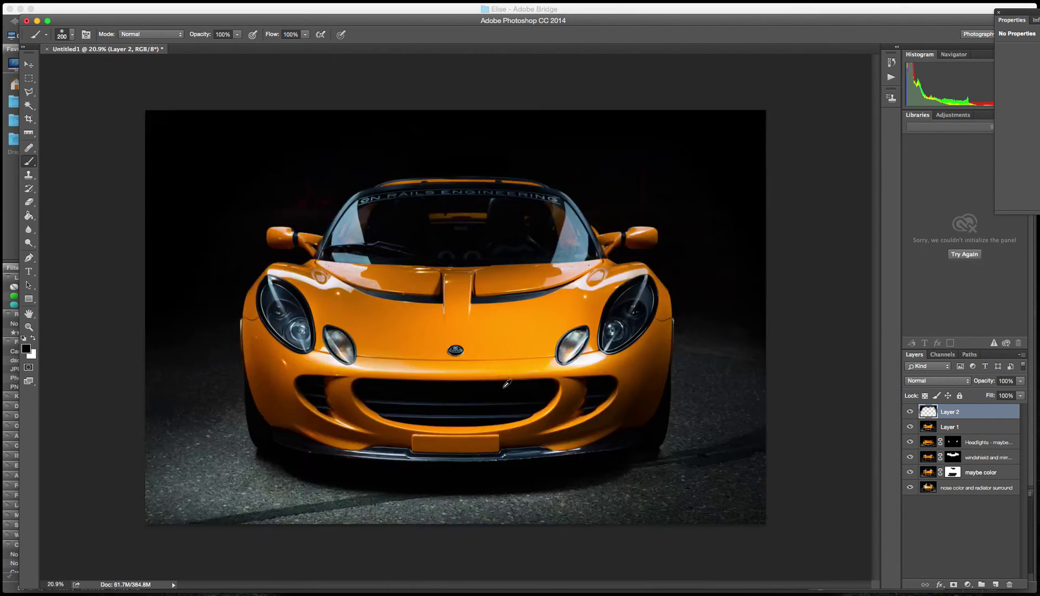
{"action": "scroll", "coordinate": [508, 384], "scroll_direction": "up", "scroll_amount": 1}
{"action": "scroll", "coordinate": [509, 385], "scroll_direction": "down", "scroll_amount": 1}
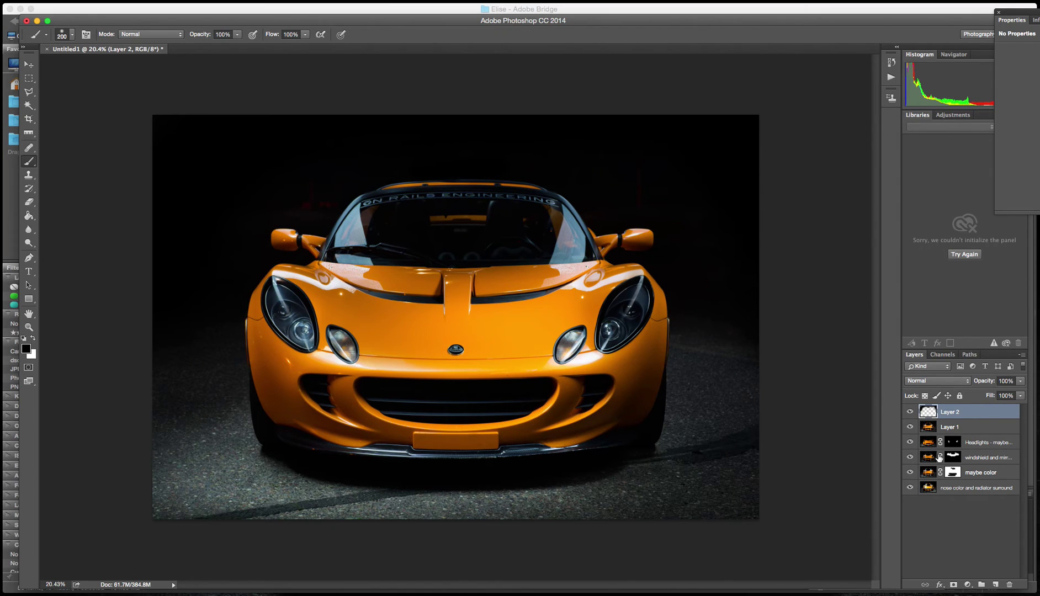
Step: Add a new layer and darken the outer edges of the image with black using the Brush enlarged to 2000 px
{"action": "left_click", "coordinate": [996, 584]}
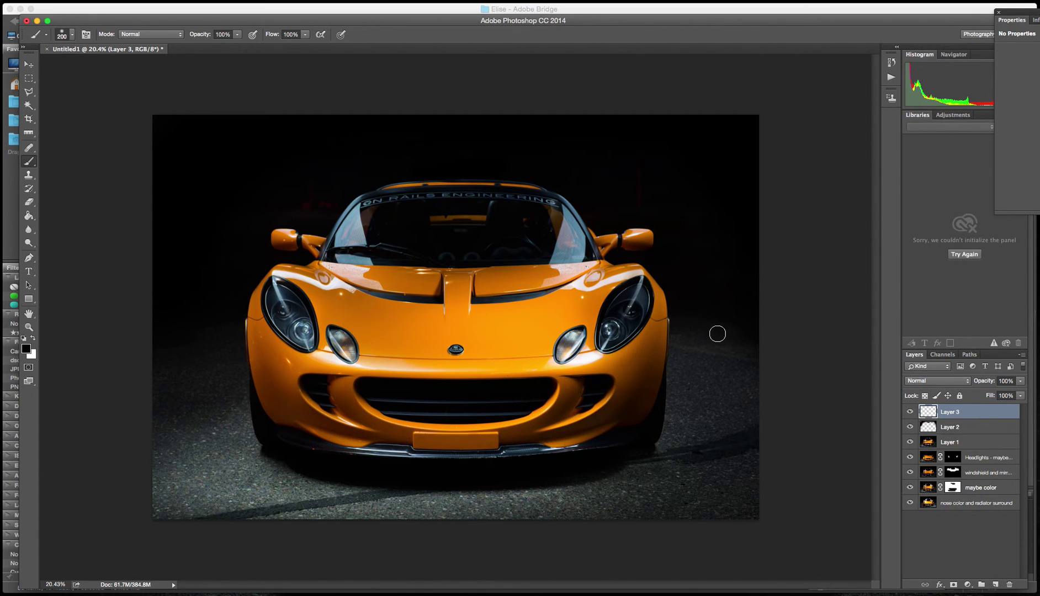
{"action": "key", "text": "bracketright"}
{"action": "key", "text": "bracketright"}
{"action": "key", "text": "bracketright"}
{"action": "key", "text": "bracketright"}
{"action": "key", "text": "bracketright"}
{"action": "key", "text": "bracketright"}
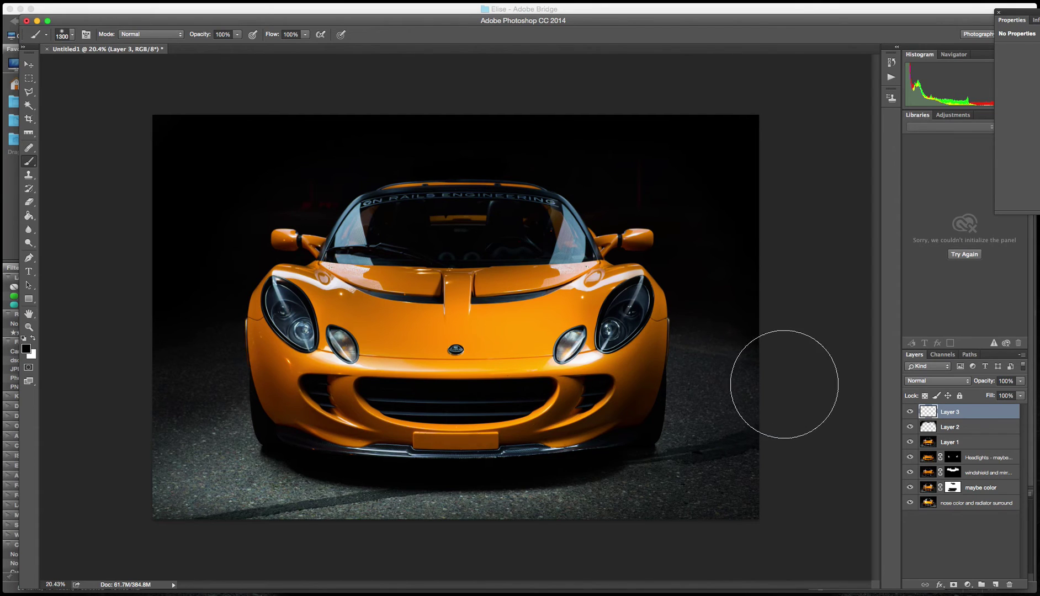
{"action": "scroll", "coordinate": [787, 378], "scroll_direction": "down", "scroll_amount": 2}
{"action": "scroll", "coordinate": [786, 377], "scroll_direction": "down", "scroll_amount": 2}
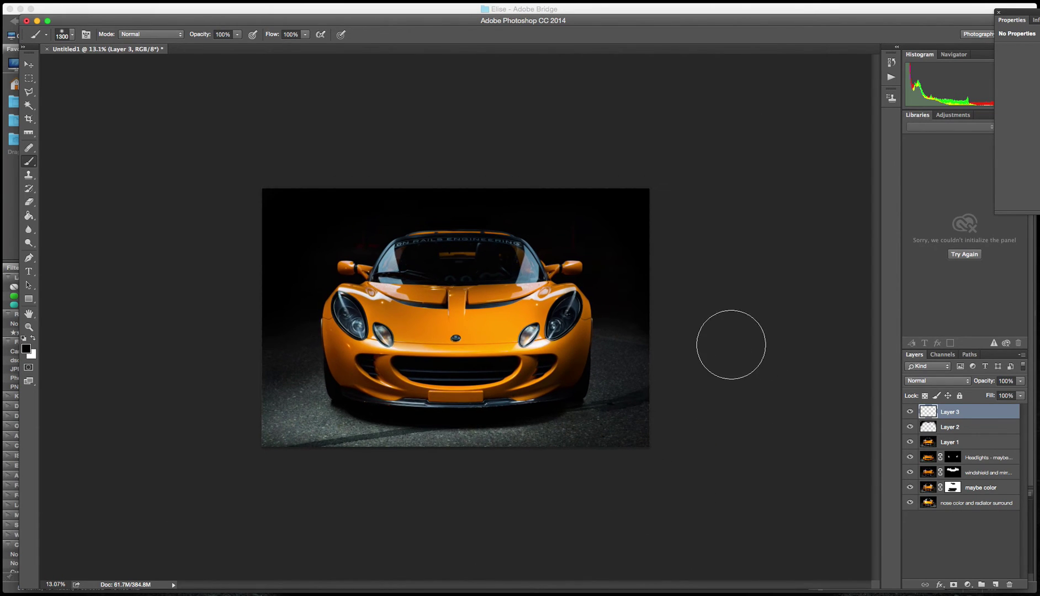
{"action": "key", "text": "bracketright"}
{"action": "key", "text": "bracketright"}
{"action": "key", "text": "bracketright"}
{"action": "key", "text": "bracketright"}
{"action": "key", "text": "bracketright"}
{"action": "key", "text": "bracketright"}
{"action": "key", "text": "bracketright"}
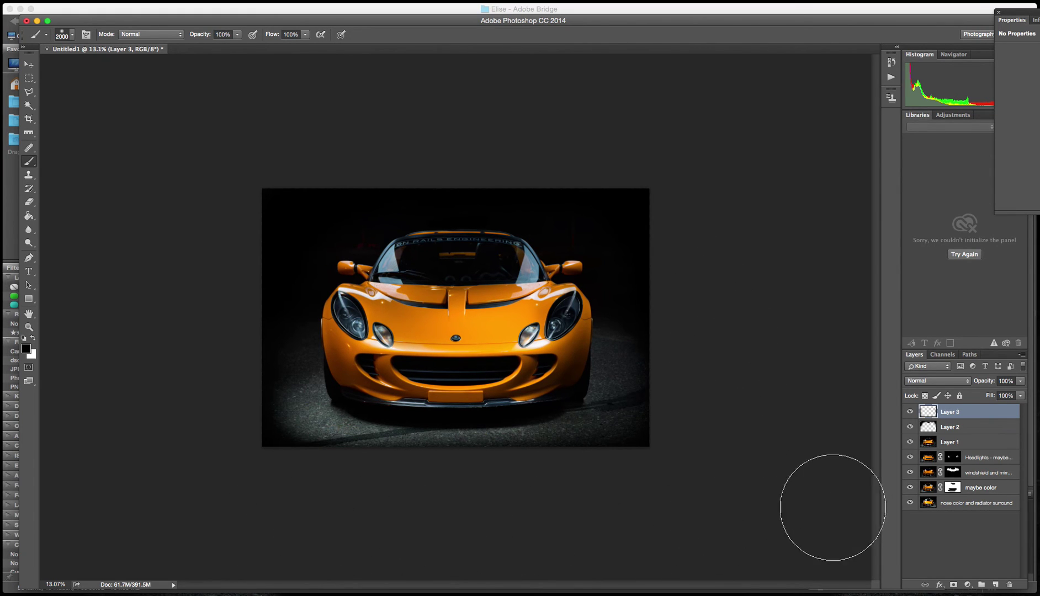
Step: Paint black around the lower corners and side edges on another new layer with a 1500 px Brush, and set its opacity to 57%
{"action": "left_click", "coordinate": [996, 584]}
{"action": "key", "text": "bracketleft"}
{"action": "key", "text": "bracketleft"}
{"action": "key", "text": "bracketleft"}
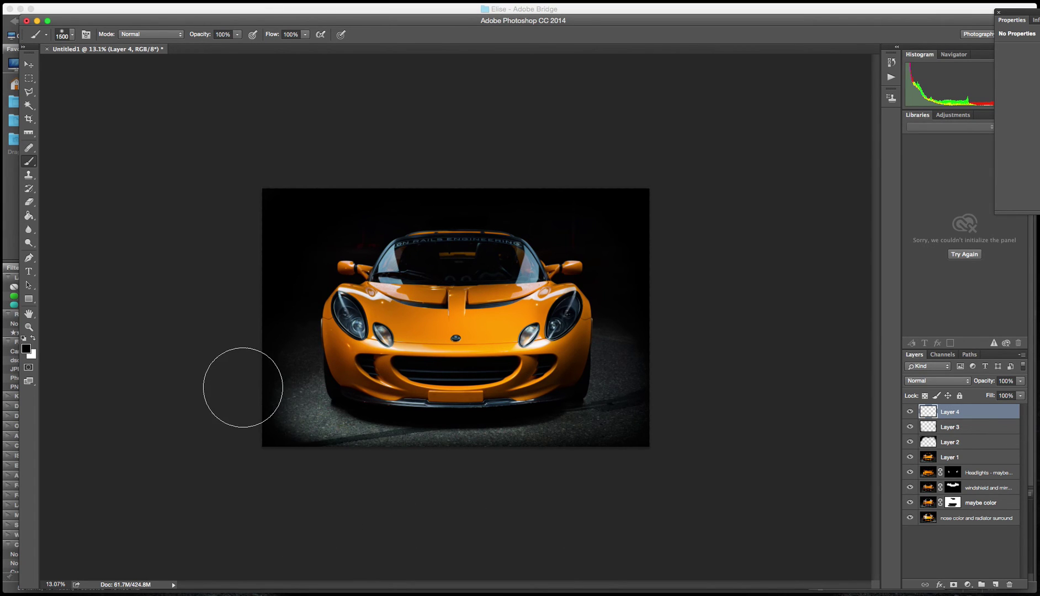
{"action": "key", "text": "bracketleft"}
{"action": "key", "text": "bracketleft"}
{"action": "mouse_move", "coordinate": [284, 436]}
{"action": "left_mouse_down"}
{"action": "mouse_move", "coordinate": [326, 483]}
{"action": "mouse_move", "coordinate": [511, 491]}
{"action": "mouse_move", "coordinate": [572, 477]}
{"action": "mouse_move", "coordinate": [618, 459]}
{"action": "mouse_move", "coordinate": [642, 423]}
{"action": "mouse_move", "coordinate": [660, 390]}
{"action": "mouse_move", "coordinate": [660, 329]}
{"action": "left_mouse_up"}
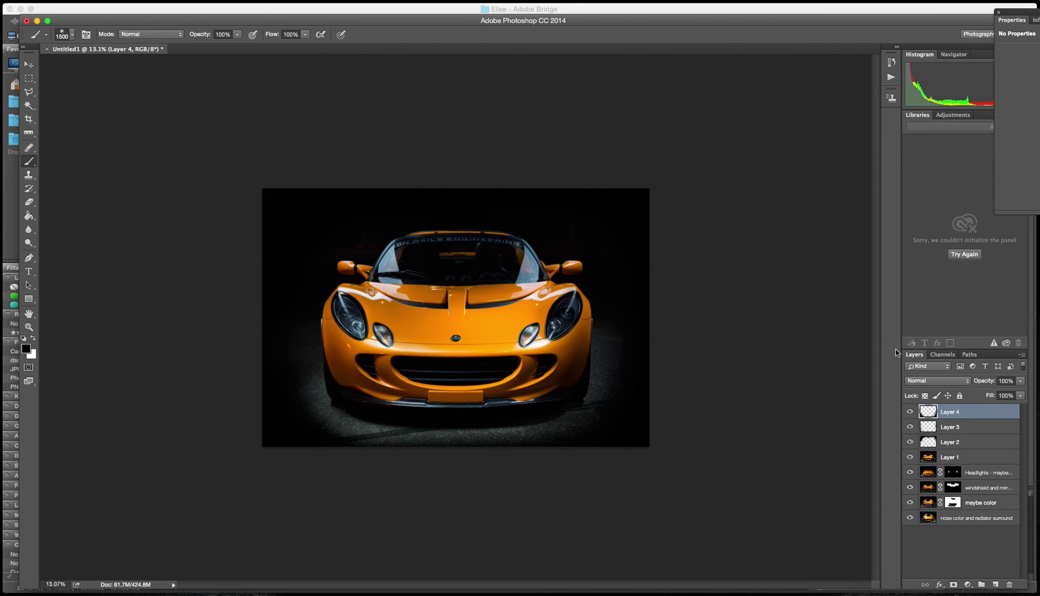
{"action": "left_click_drag", "start_coordinate": [1018, 396], "coordinate": [999, 394]}
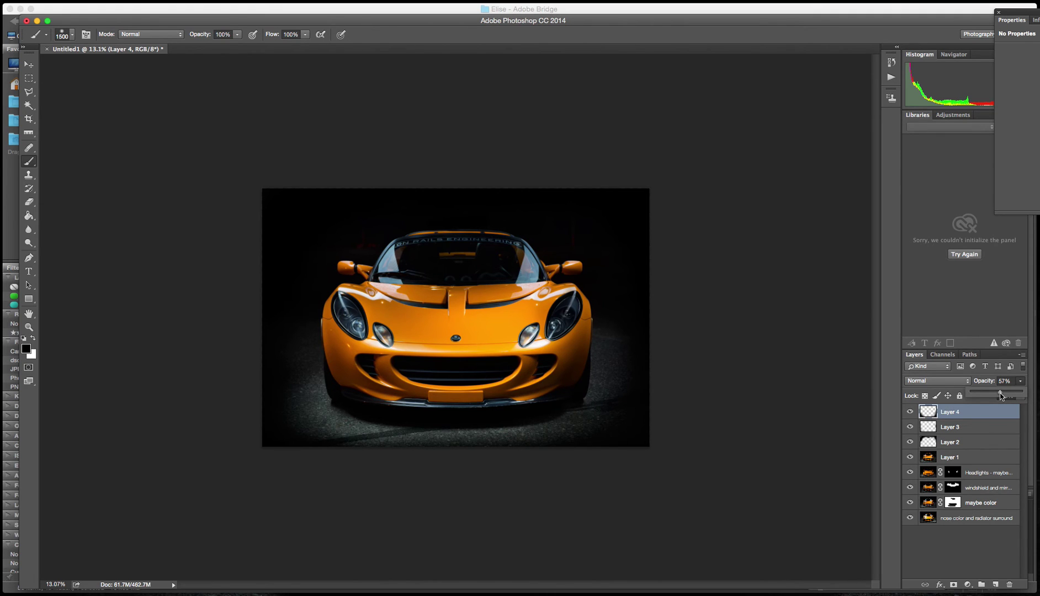
{"action": "left_click", "coordinate": [1021, 386]}
Step: Try the Overlay blend mode on the new edge-darkening layer and return it to Normal
{"action": "left_click", "coordinate": [955, 381]}
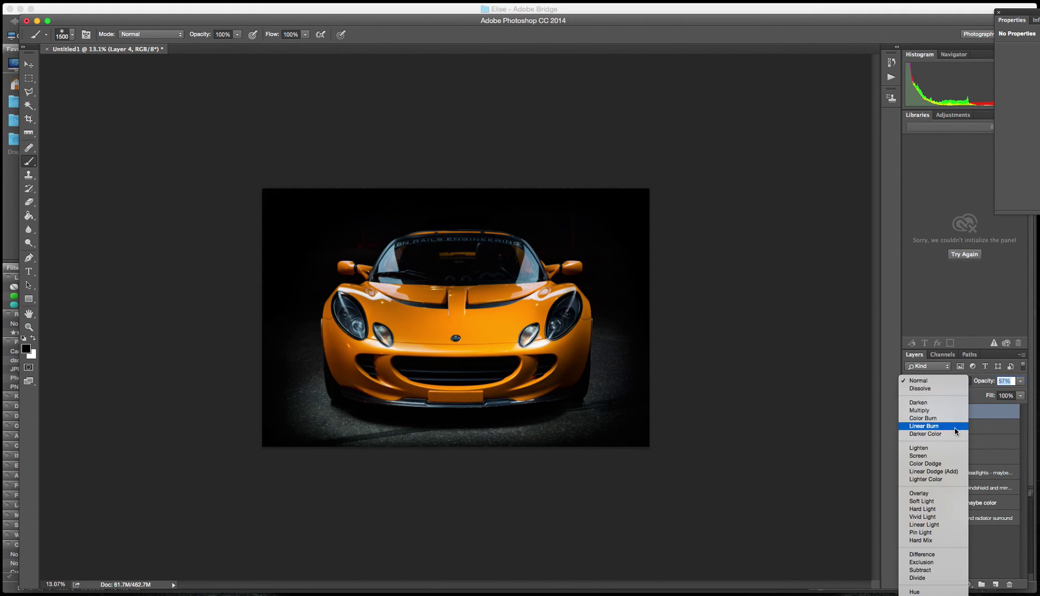
{"action": "left_click", "coordinate": [956, 493]}
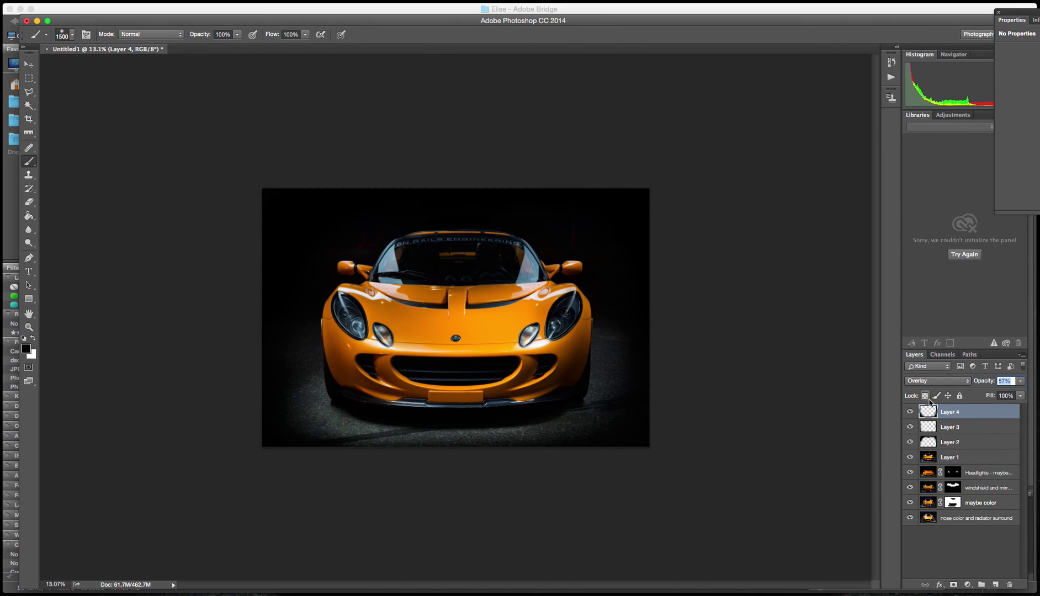
{"action": "left_click", "coordinate": [941, 383]}
{"action": "left_click", "coordinate": [940, 269]}
Step: Hide all layers above the base shot and show Layers 1 to 4 again to compare before and after
{"action": "scroll", "coordinate": [476, 386], "scroll_direction": "up", "scroll_amount": 5}
{"action": "scroll", "coordinate": [476, 387], "scroll_direction": "up", "scroll_amount": 1}
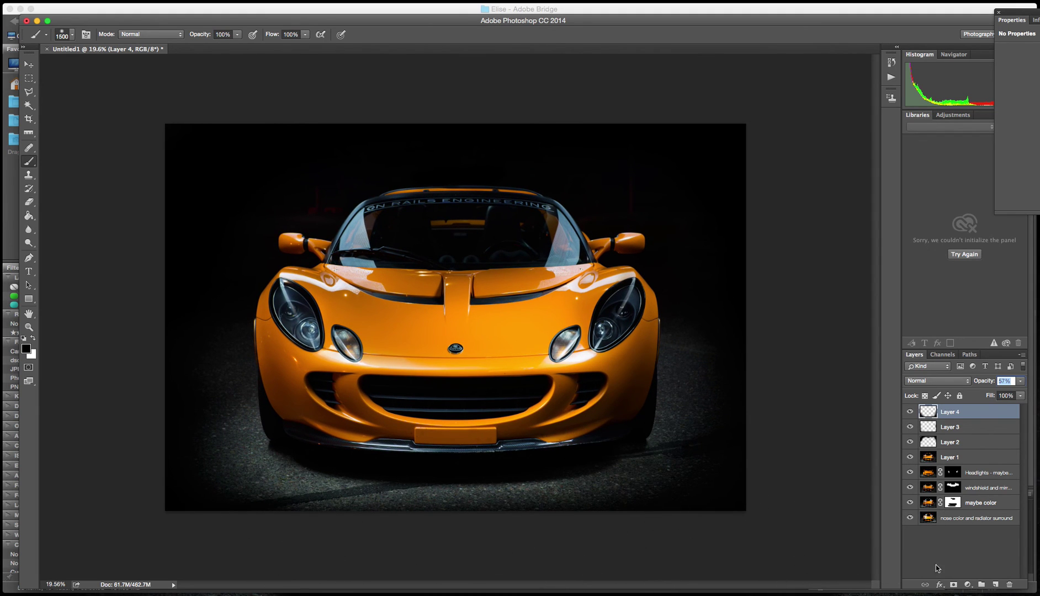
{"action": "left_click_drag", "start_coordinate": [909, 458], "coordinate": [910, 412]}
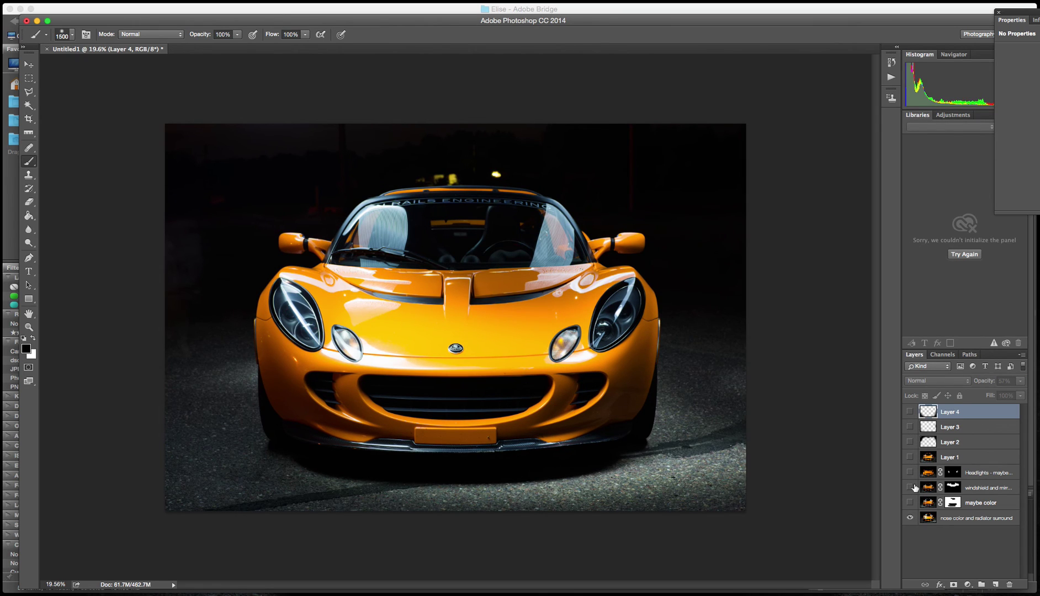
{"action": "left_click_drag", "start_coordinate": [910, 458], "coordinate": [910, 412]}
Step: Stamp the visible layers into a new top layer and hide Layers 1 to 4 to compare it with the base shot
{"action": "left_click", "coordinate": [972, 459]}
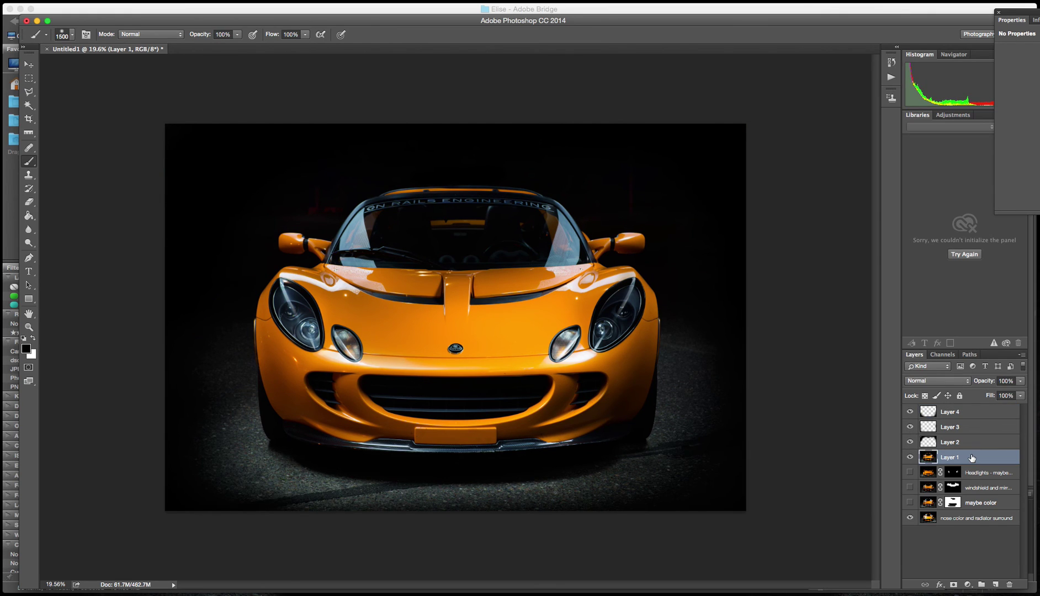
{"action": "key", "text": "super+alt+shift+e"}
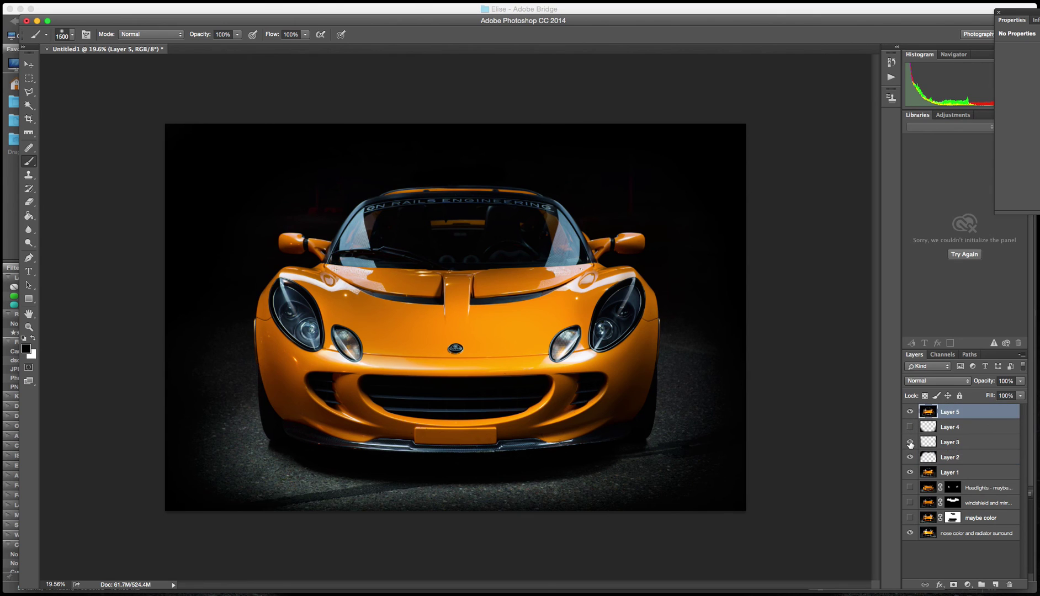
{"action": "left_click", "coordinate": [909, 412]}
{"action": "left_click", "coordinate": [910, 412]}
{"action": "left_click", "coordinate": [910, 412]}
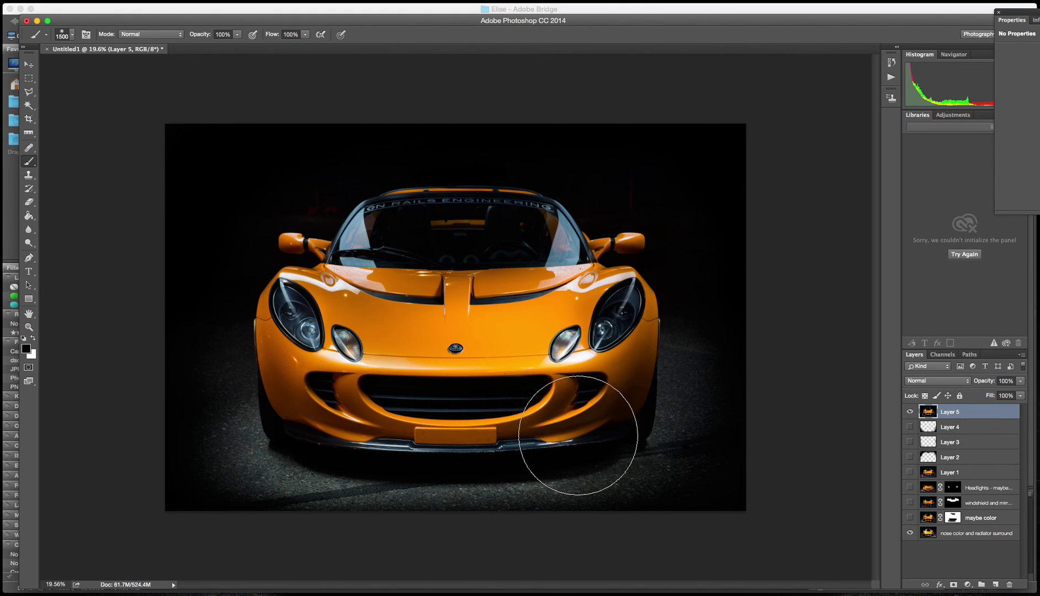
Step: Remove the bright light streak and small specks on the orange bodywork below the headlight with the Healing Brush
{"action": "scroll", "coordinate": [304, 427], "scroll_direction": "up", "scroll_amount": 6}
{"action": "left_click_drag", "start_coordinate": [219, 327], "coordinate": [388, 454]}
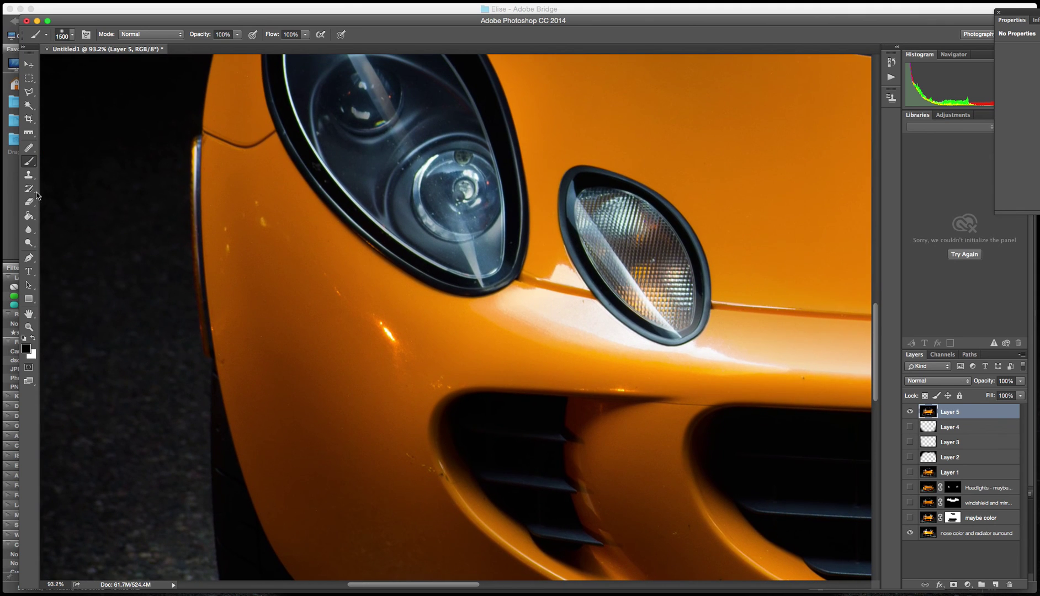
{"action": "left_click", "coordinate": [27, 149]}
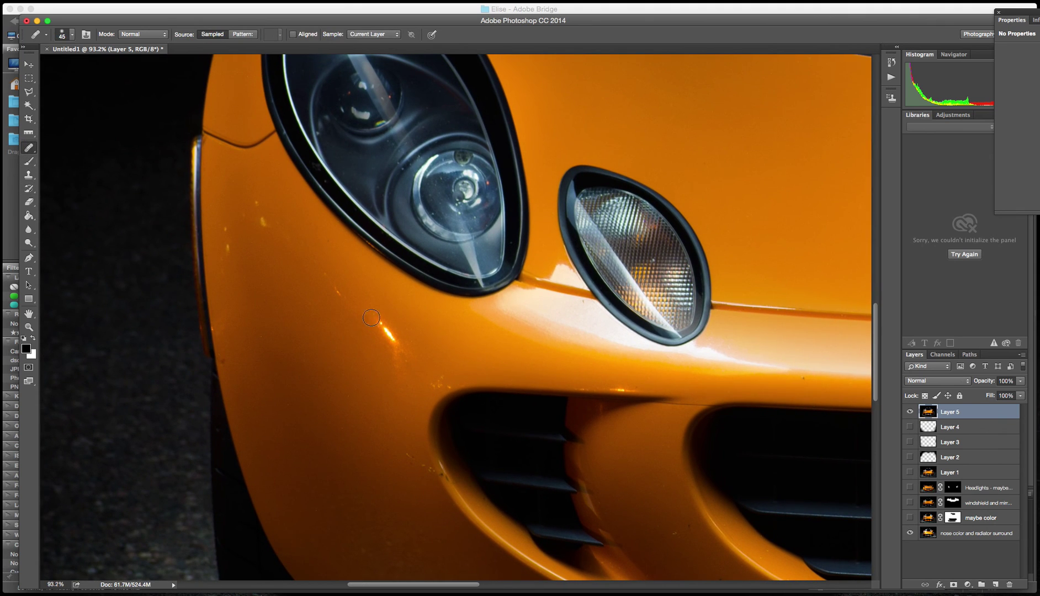
{"action": "left_click_drag", "start_coordinate": [373, 314], "coordinate": [396, 375]}
{"action": "left_click_drag", "start_coordinate": [328, 275], "coordinate": [348, 311]}
{"action": "left_click_drag", "start_coordinate": [380, 320], "coordinate": [411, 353]}
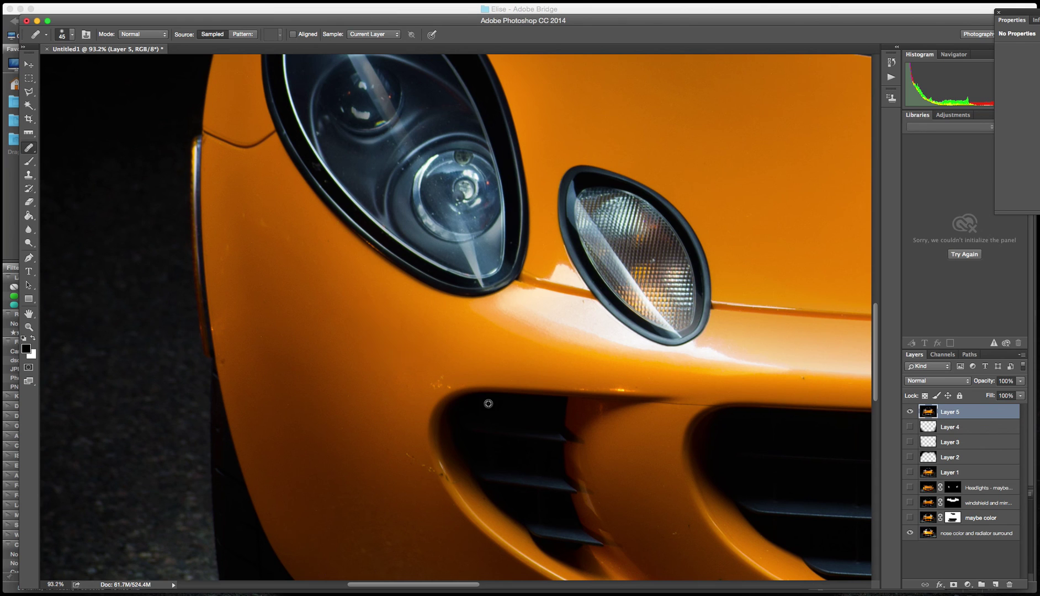
{"action": "scroll", "coordinate": [616, 373], "scroll_direction": "down", "scroll_amount": 6}
{"action": "scroll", "coordinate": [555, 398], "scroll_direction": "up", "scroll_amount": 2}
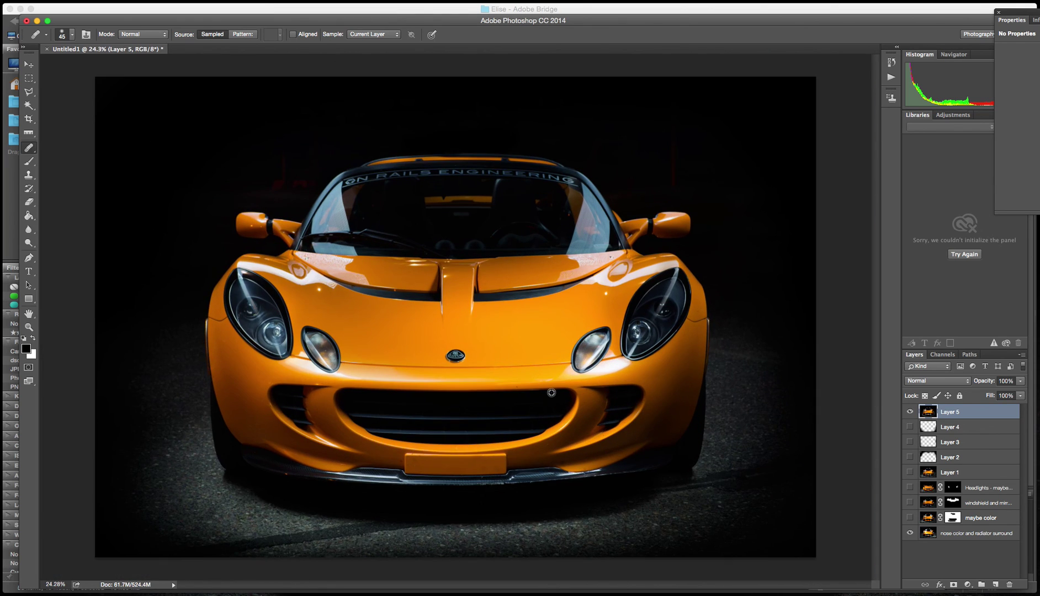
{"action": "scroll", "coordinate": [487, 358], "scroll_direction": "down", "scroll_amount": 1}
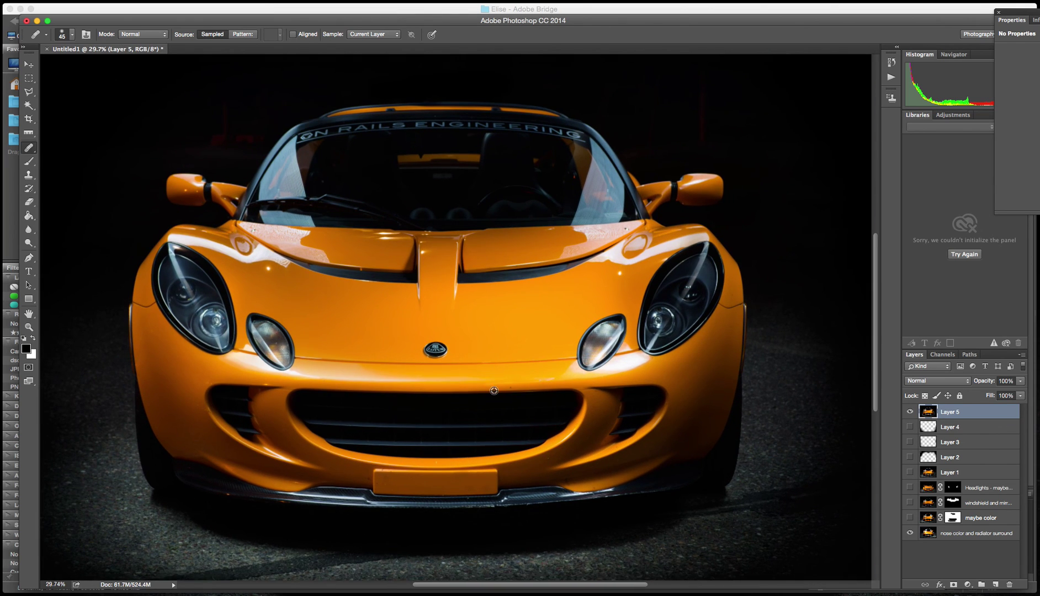
{"action": "scroll", "coordinate": [444, 395], "scroll_direction": "down", "scroll_amount": 4}
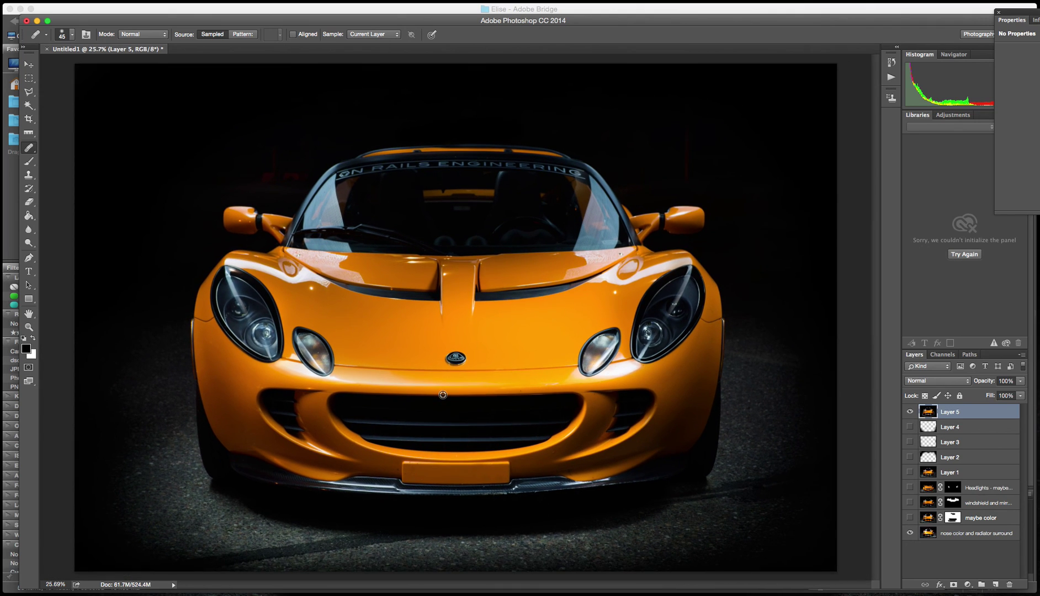
{"action": "scroll", "coordinate": [500, 403], "scroll_direction": "down", "scroll_amount": 1}
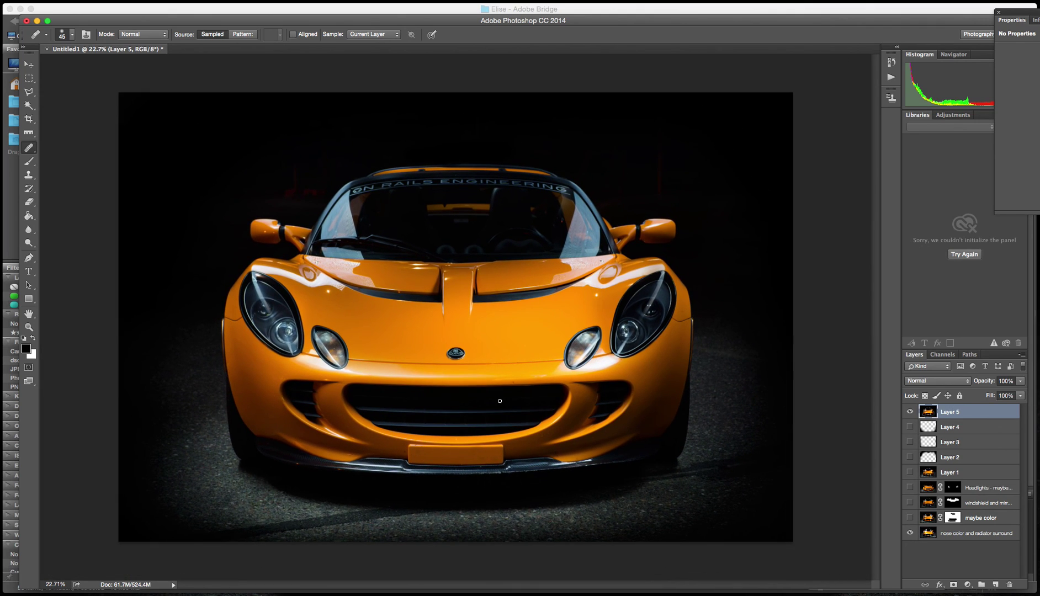